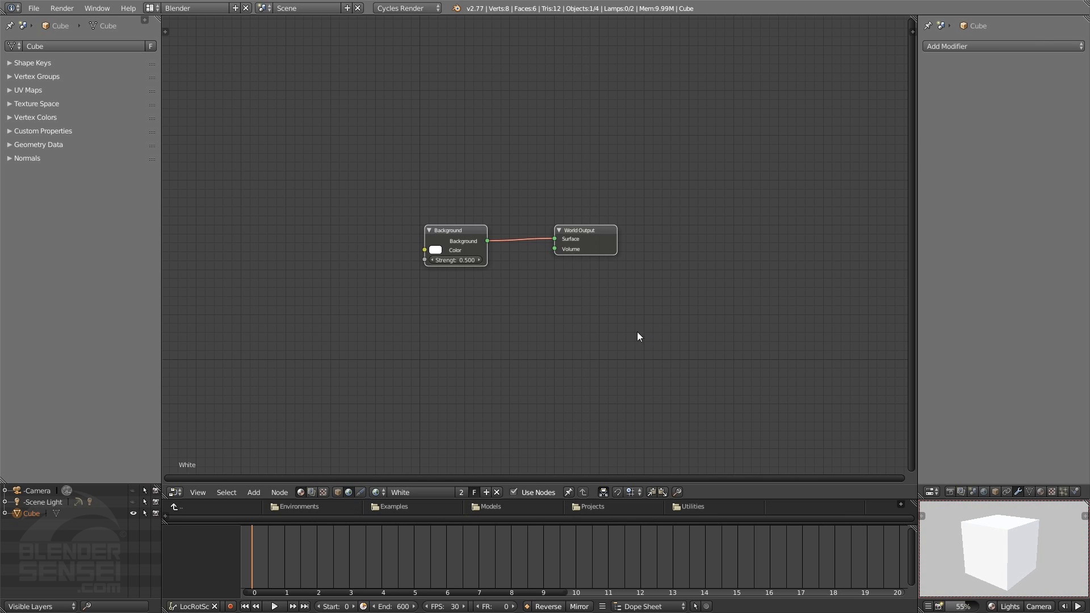
# Switch the node editor from the world shader to the cube's object shader and open the list of nodes to add
pyautogui.click(337, 492)
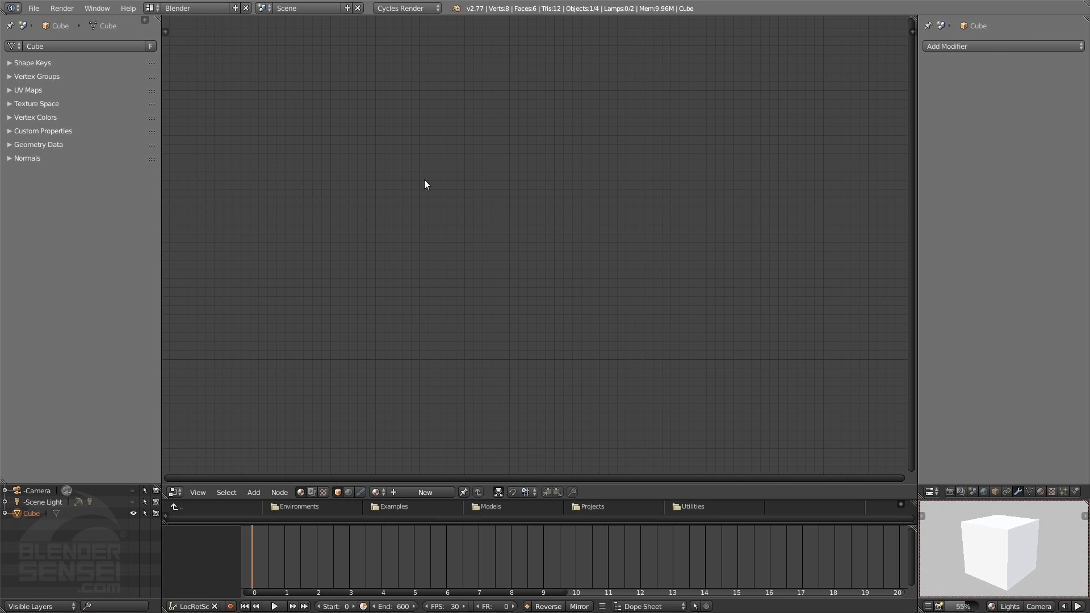
pyautogui.hotkey('shift', 'a')
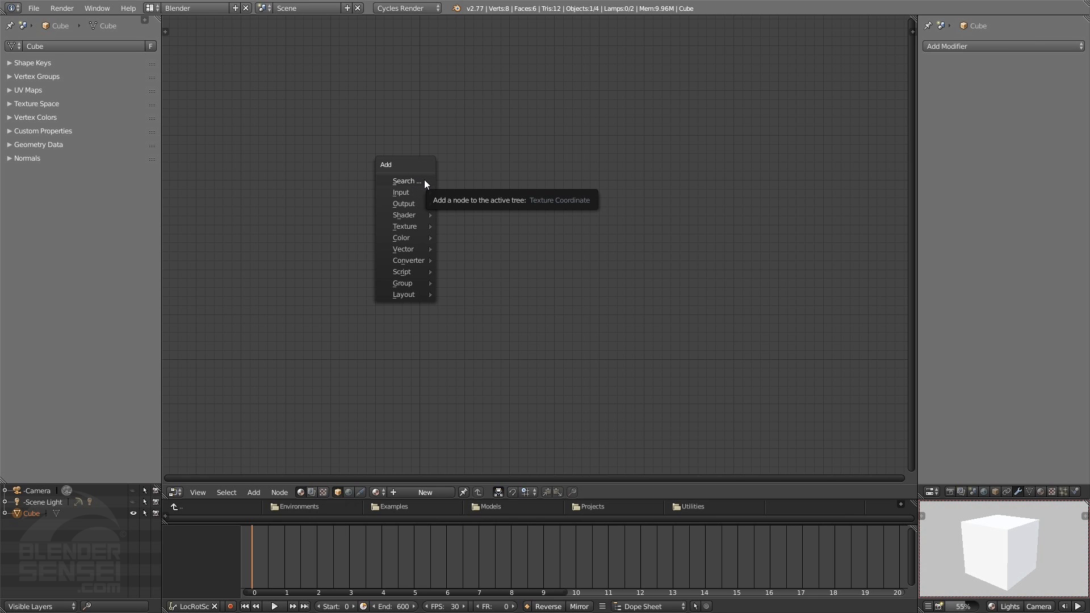
pyautogui.moveTo(407, 214)
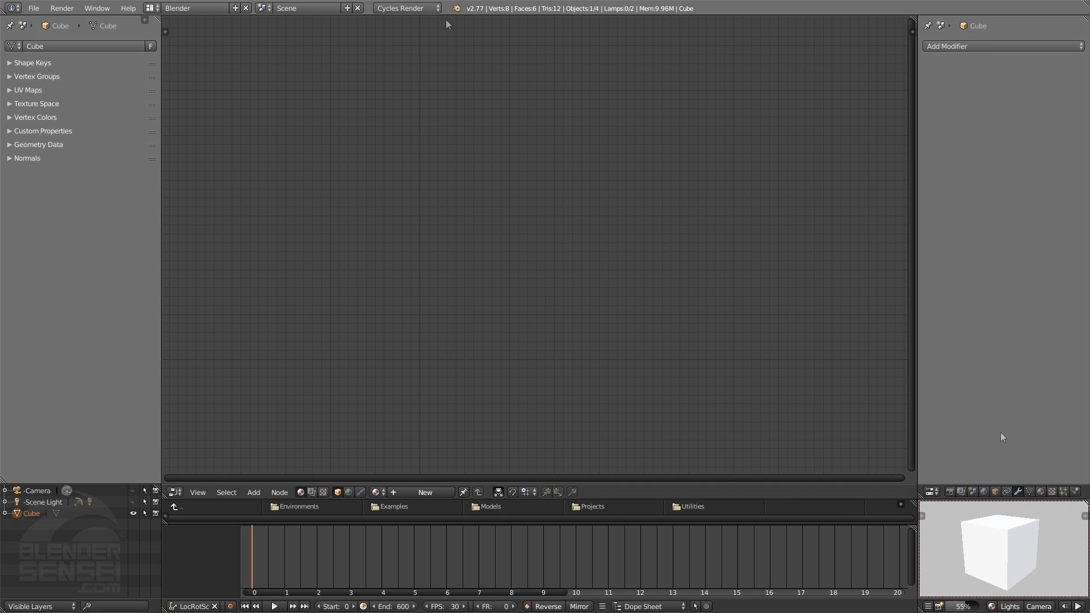
# Create a new material on the cube under Blender Render, and set the render engine back to Cycles Render
pyautogui.click(407, 8)
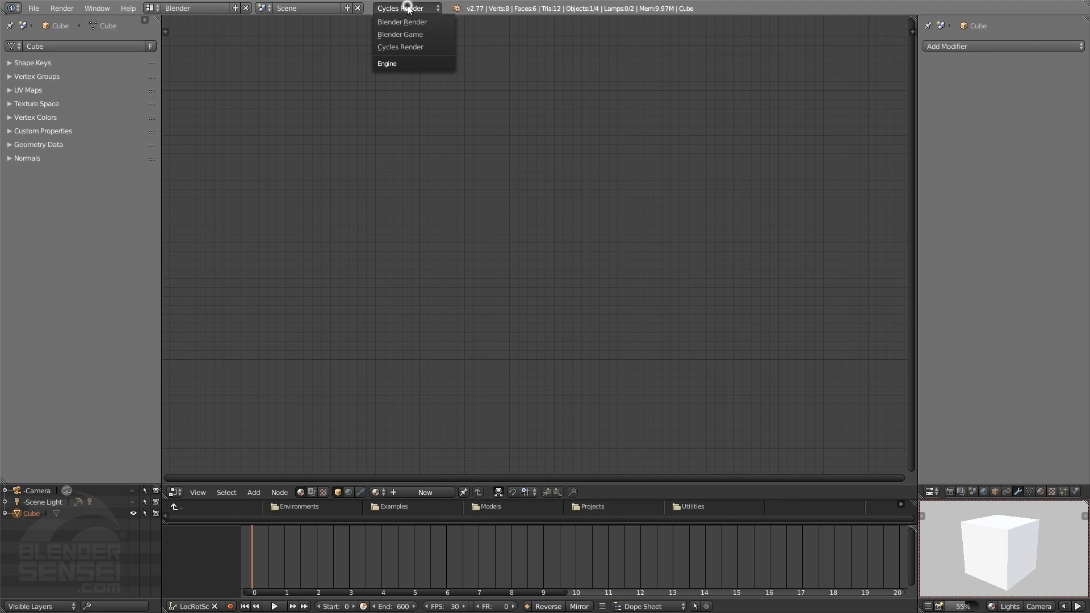
pyautogui.click(407, 22)
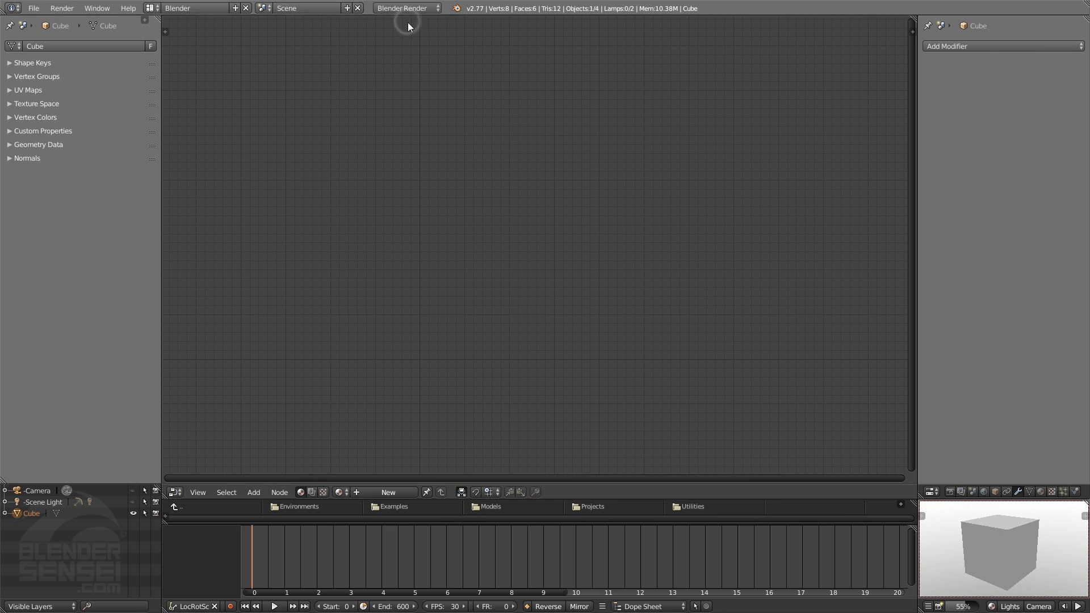
pyautogui.click(1040, 492)
pyautogui.click(993, 83)
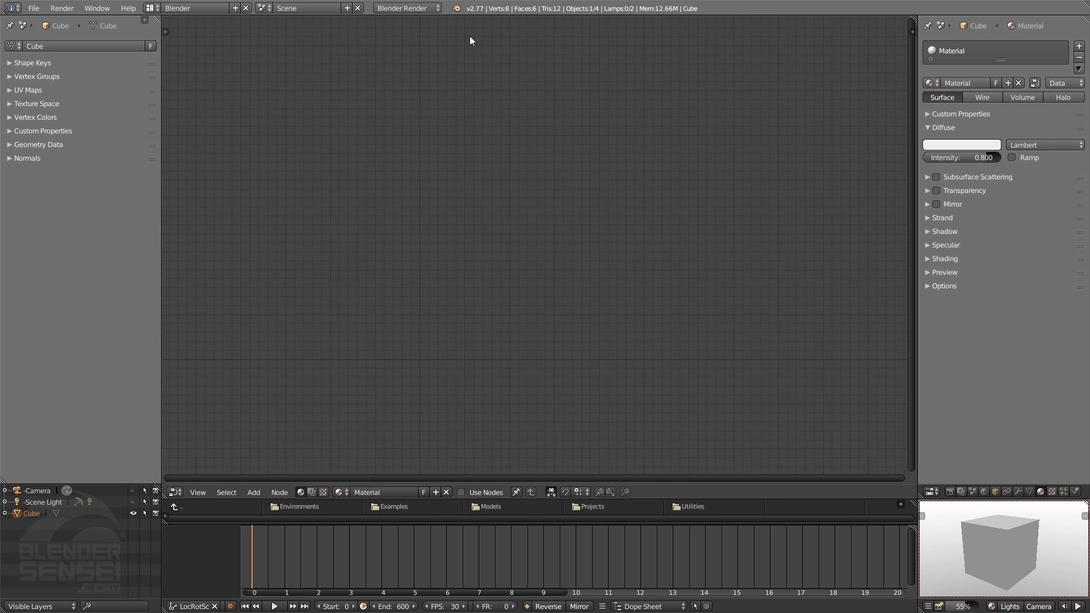
pyautogui.click(425, 8)
pyautogui.click(414, 48)
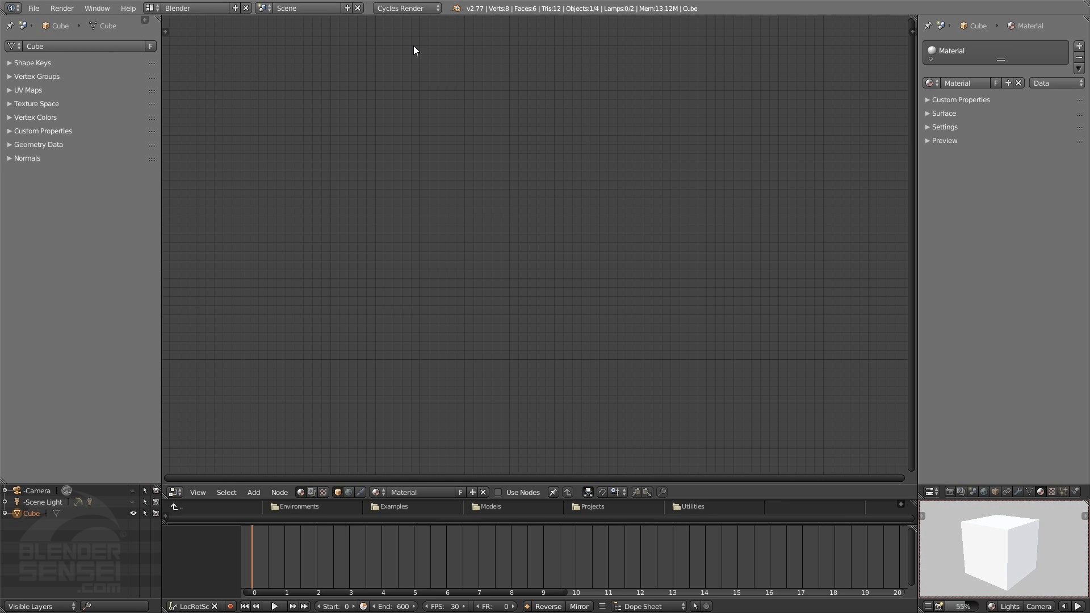
# Enable Use Nodes for the cube's material in the node editor
pyautogui.hotkey('shift', 'a')
pyautogui.moveTo(407, 234)
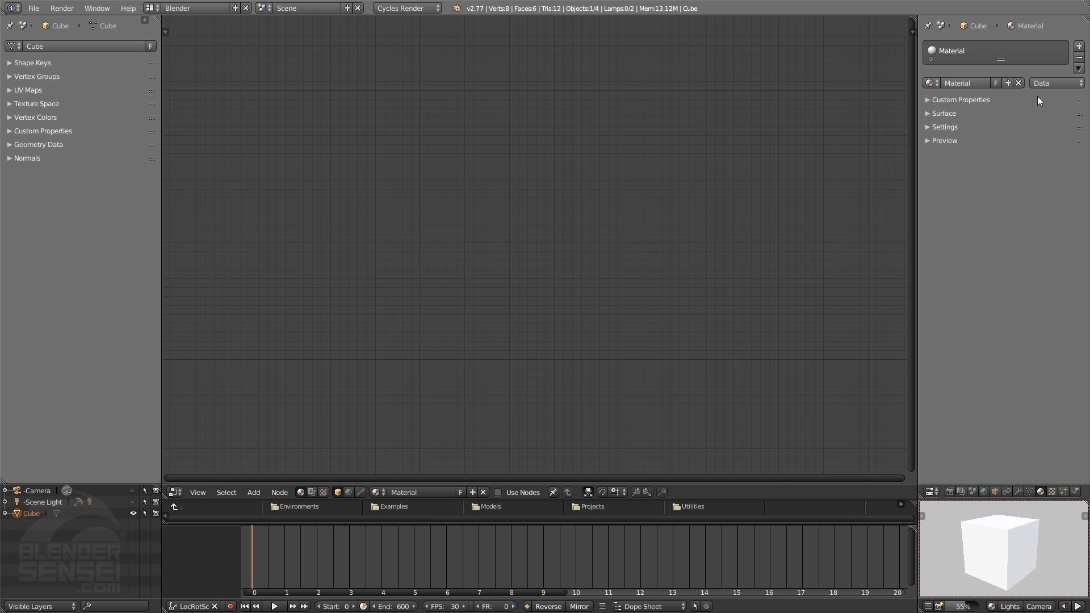
pyautogui.click(499, 492)
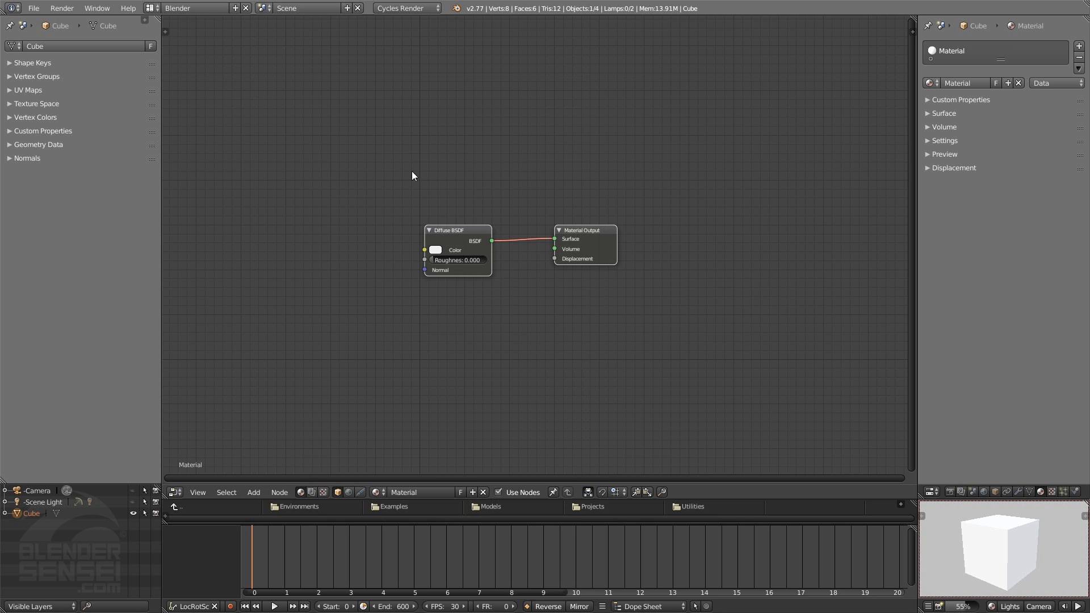
pyautogui.hotkey('shift', 'a')
pyautogui.moveTo(384, 184)
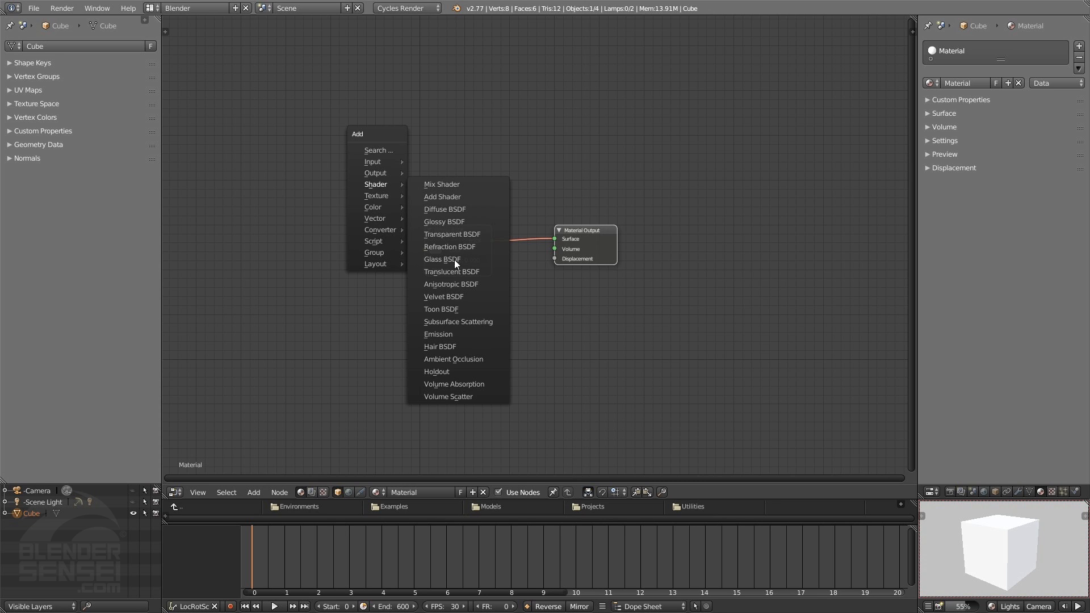
pyautogui.press('Escape')
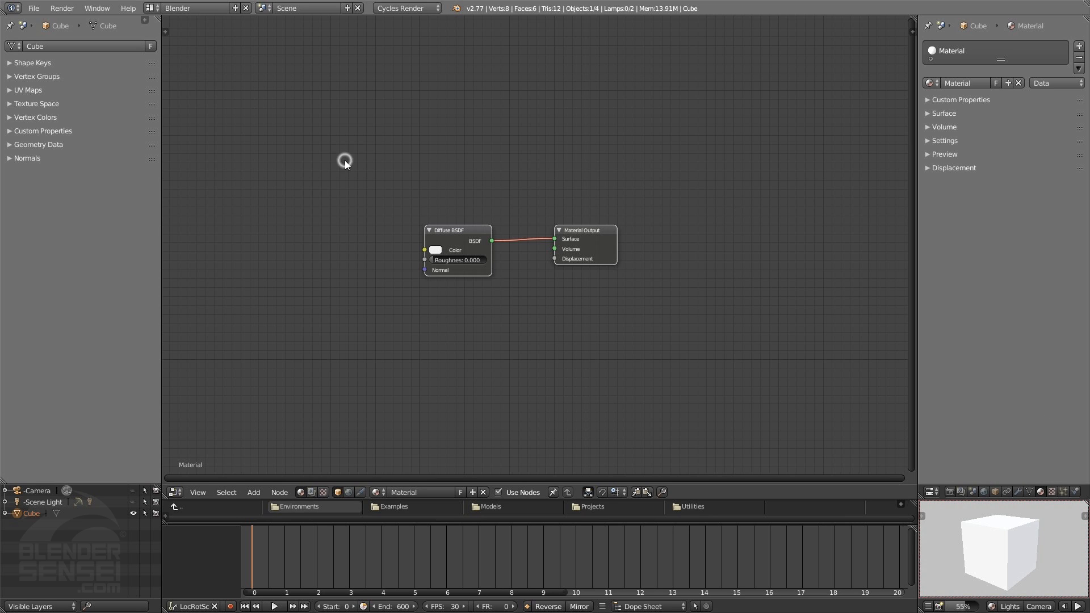
pyautogui.hotkey('shift', 'a')
pyautogui.moveTo(331, 199)
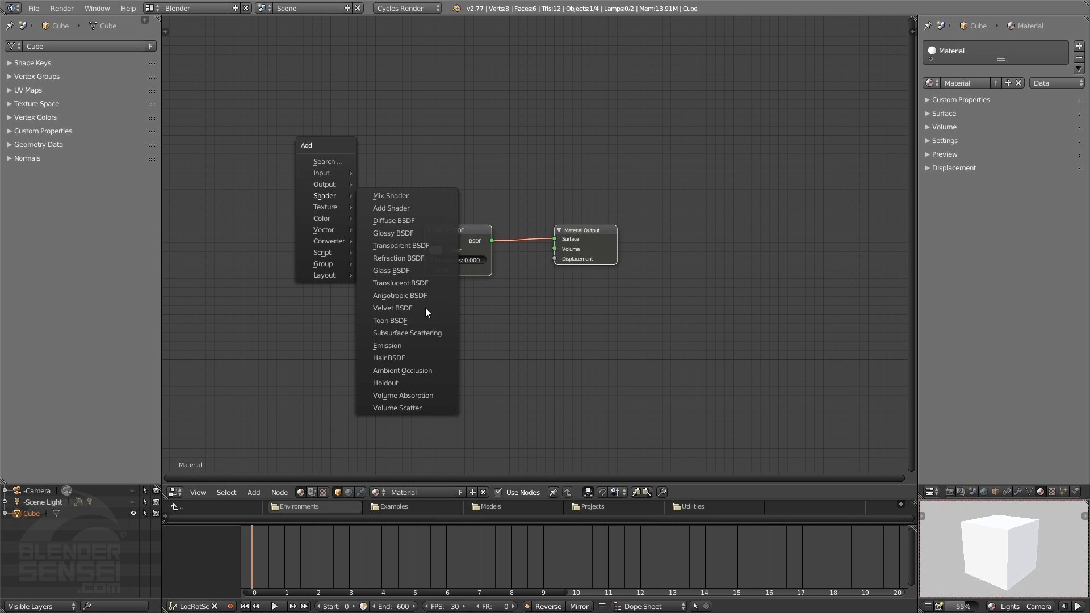
# Replace the node editor with the 3D View and expand the material's Surface settings
pyautogui.click(175, 492)
pyautogui.click(196, 479)
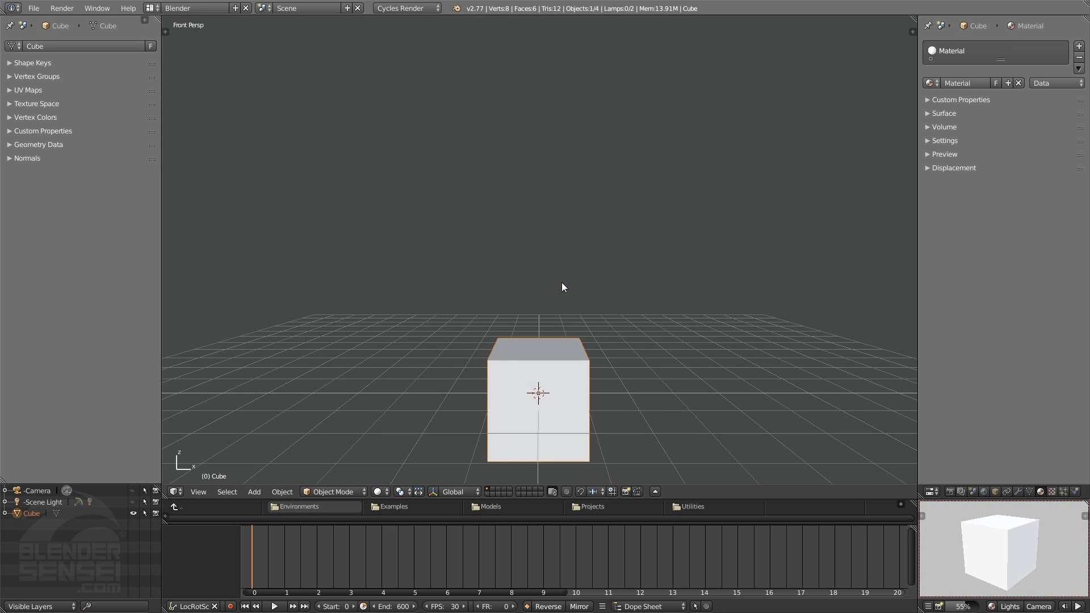
pyautogui.moveTo(564, 286); pyautogui.dragTo(512, 273, button='middle')
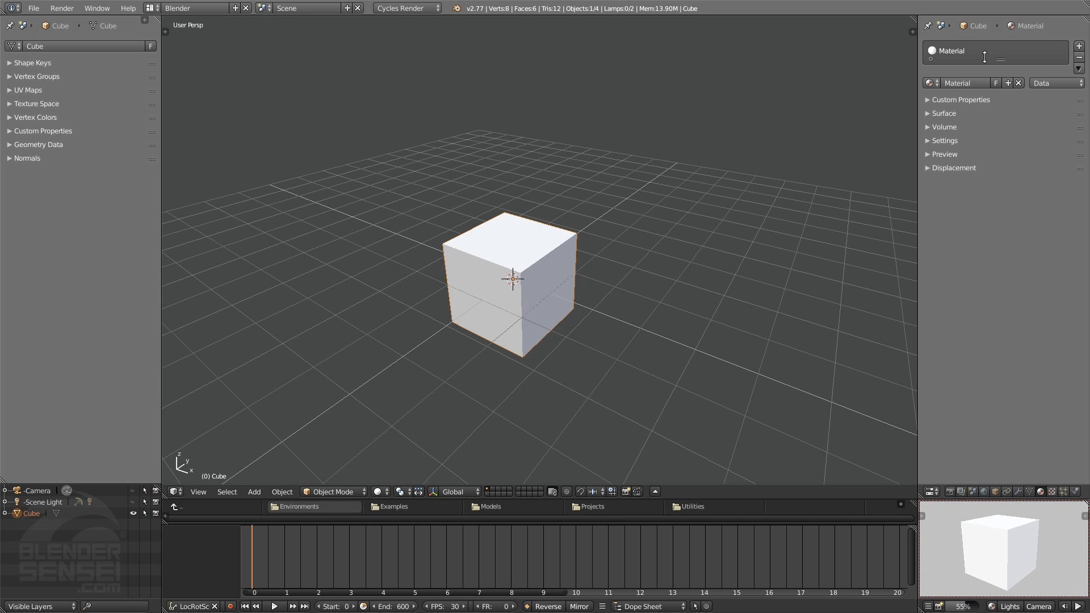
pyautogui.click(404, 8)
pyautogui.click(931, 115)
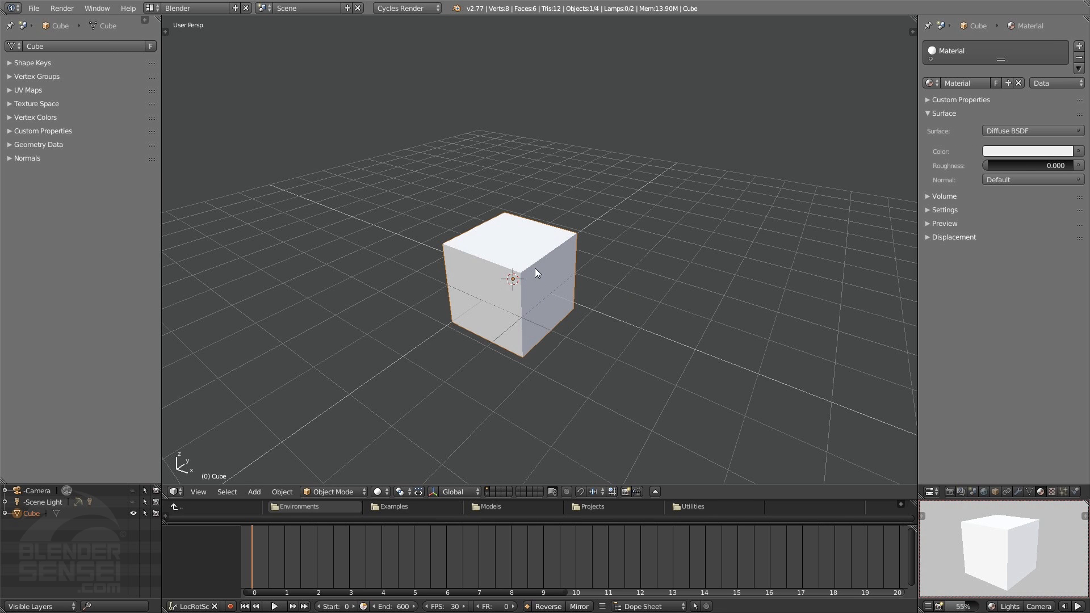
# Stretch the cube along the X axis into a long beam
pyautogui.moveTo(530, 277); pyautogui.dragTo(620, 321, button='middle')
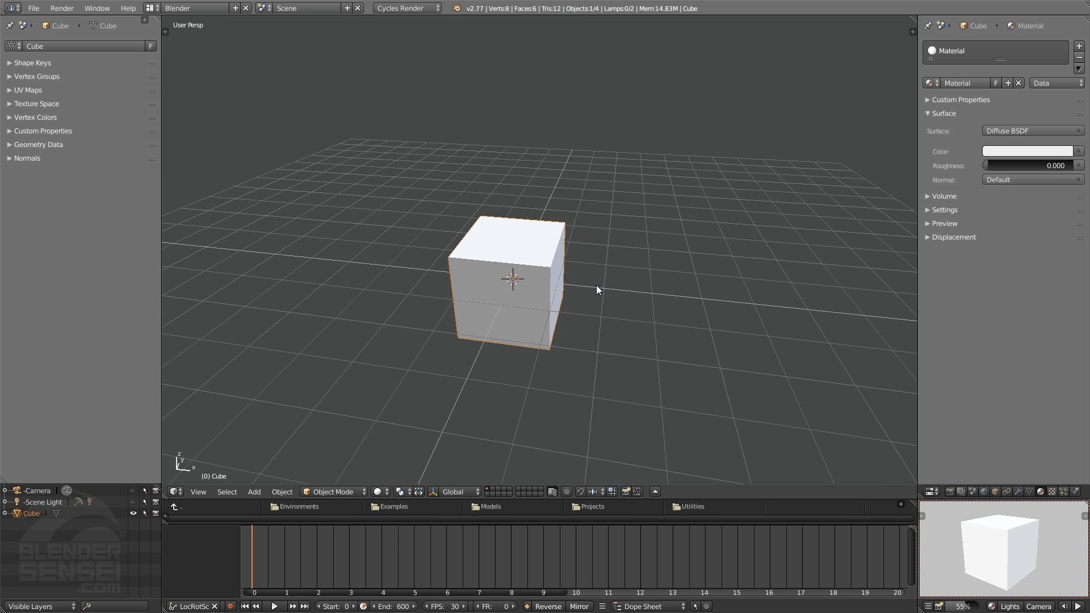
pyautogui.moveTo(598, 289)
pyautogui.mouseDown(button='middle')
pyautogui.moveTo(586, 295)
pyautogui.moveTo(604, 298)
pyautogui.mouseUp(button='middle')
pyautogui.press('s')
pyautogui.click(296, 345)
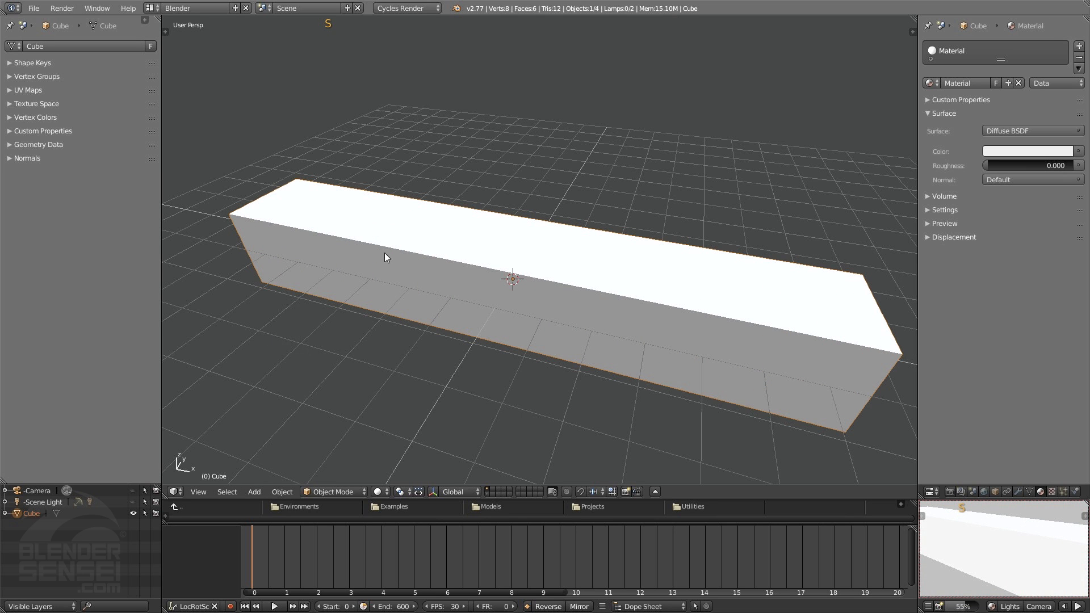
# Flatten the beam into a thin slab by scaling it to about 0.08 along the global Z axis
pyautogui.moveTo(728, 248); pyautogui.dragTo(666, 183, button='middle')
pyautogui.scroll(-1, 666, 182)
pyautogui.keyDown('shift'); pyautogui.moveTo(617, 152); pyautogui.dragTo(554, 131, button='middle'); pyautogui.keyUp('shift')
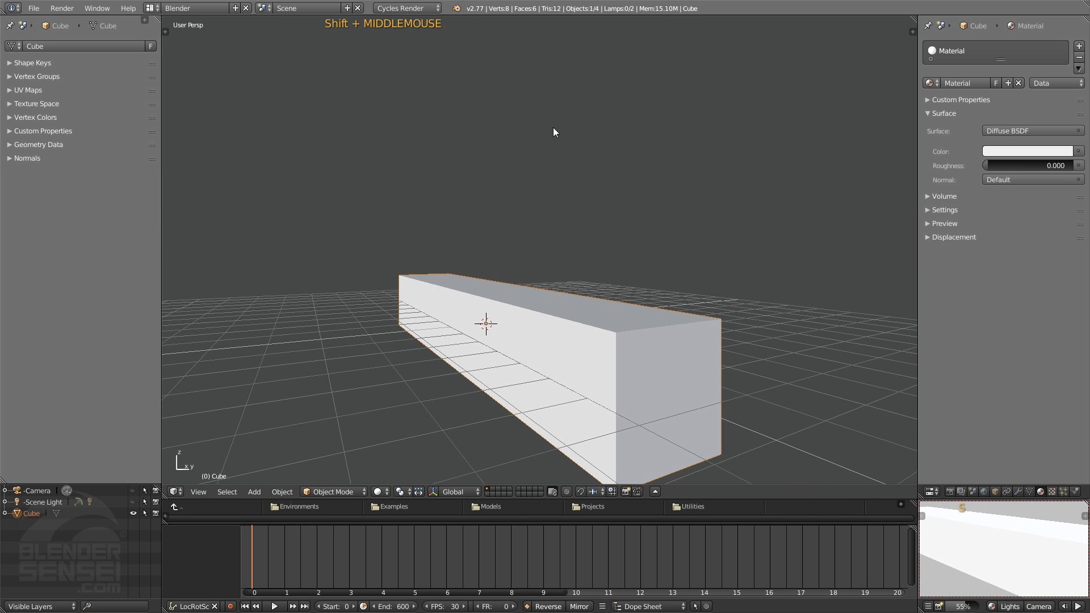
pyautogui.press('s')
pyautogui.press('z')
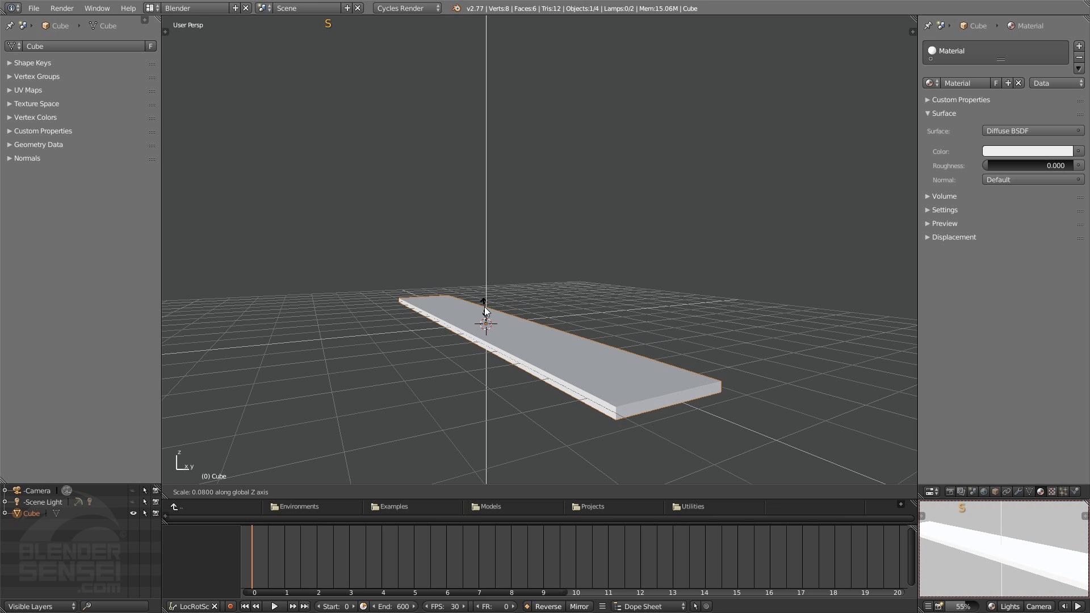
pyautogui.click(486, 310)
# Widen the slab and raise it along the Z axis well above the grid floor
pyautogui.moveTo(526, 286); pyautogui.dragTo(594, 312, button='middle')
pyautogui.press('s')
pyautogui.press('s')
pyautogui.click(615, 296)
pyautogui.press('g')
pyautogui.press('z')
pyautogui.click(578, 288)
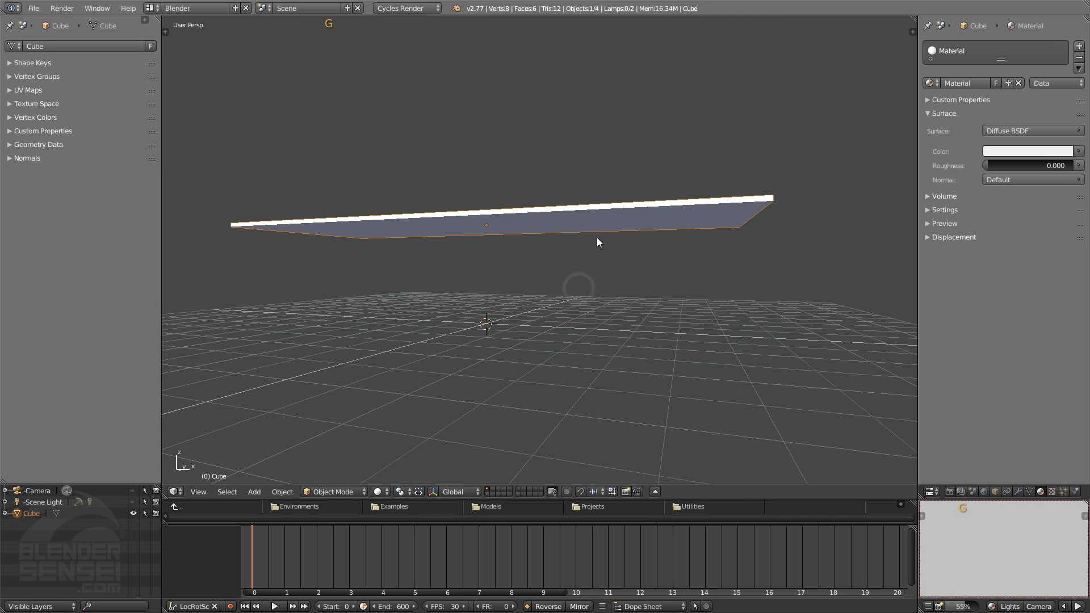
# Add two centred loop cuts to the slab in Edit Mode, one across its width and one along its length
pyautogui.moveTo(597, 239); pyautogui.dragTo(475, 200, button='middle')
pyautogui.press('Tab')
pyautogui.hotkey('ctrl', 'r')
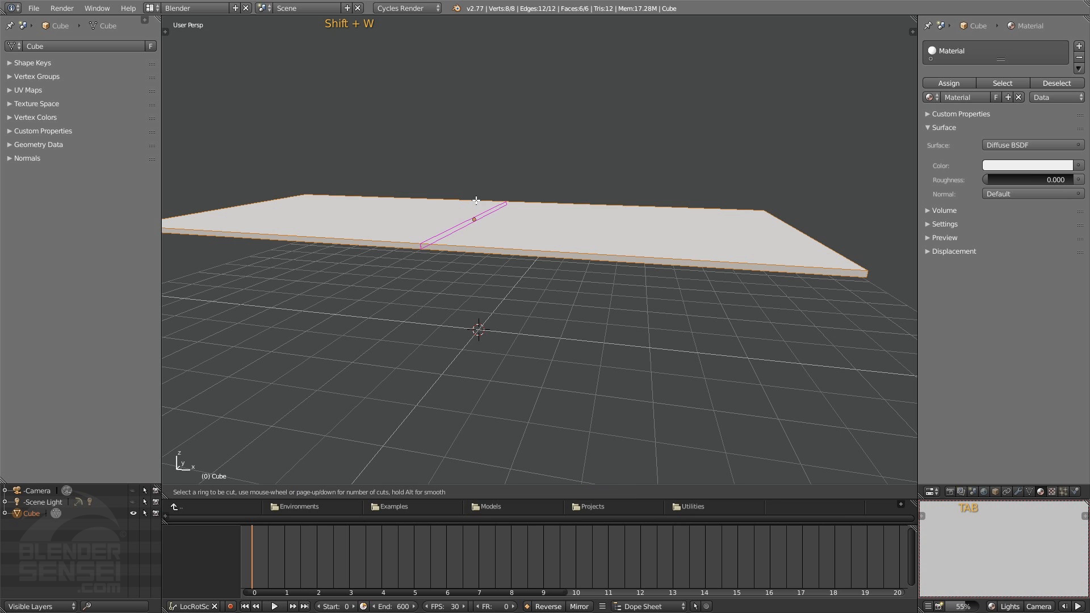
pyautogui.click(475, 200)
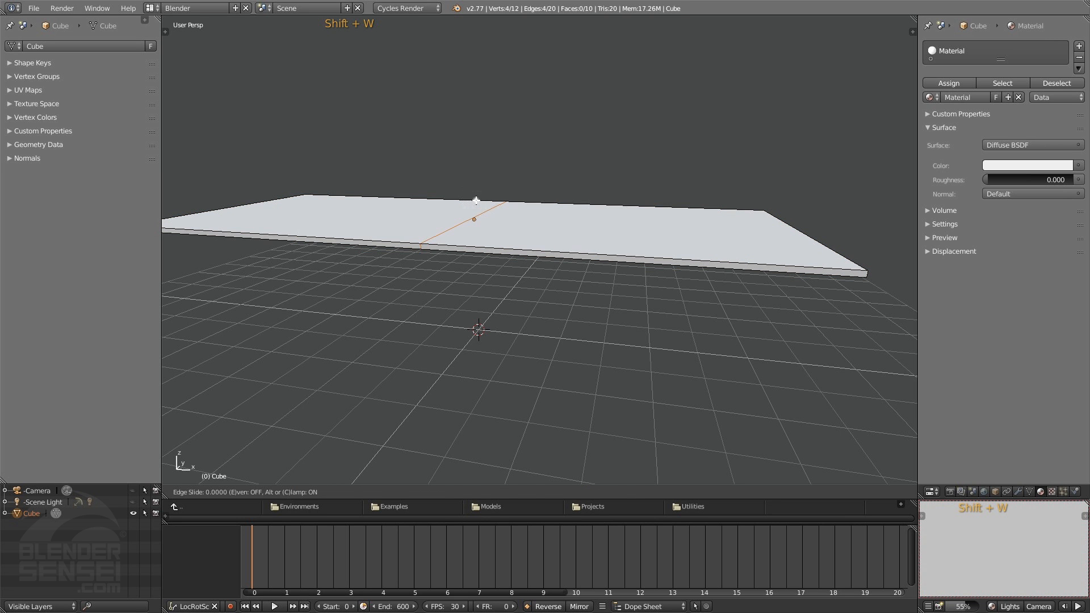
pyautogui.click(477, 202)
pyautogui.moveTo(479, 207); pyautogui.dragTo(437, 146, button='middle')
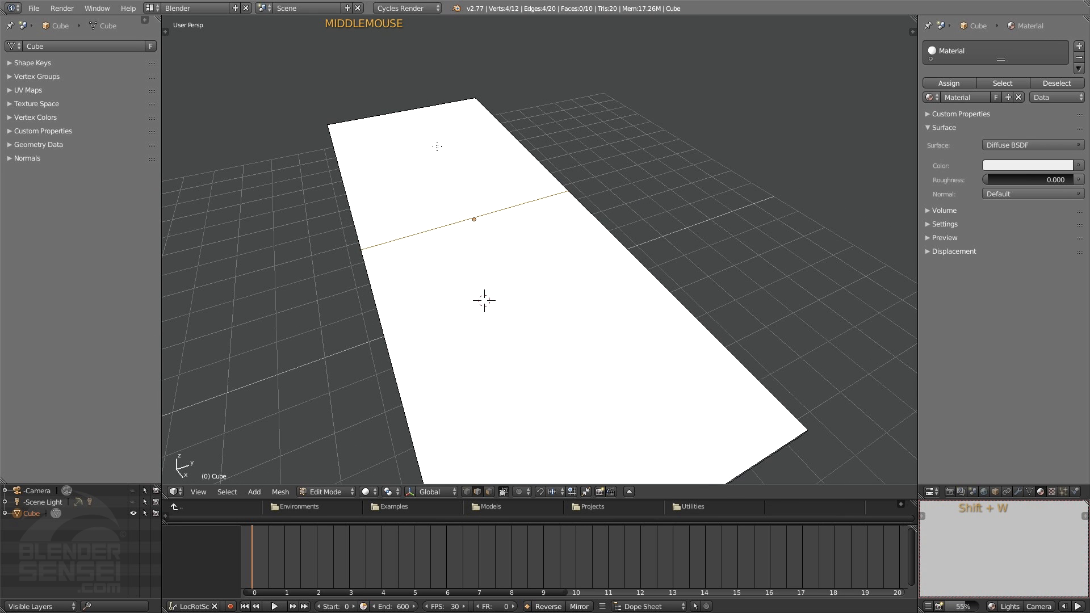
pyautogui.hotkey('ctrl', 'r')
pyautogui.click(423, 121)
pyautogui.click(423, 119)
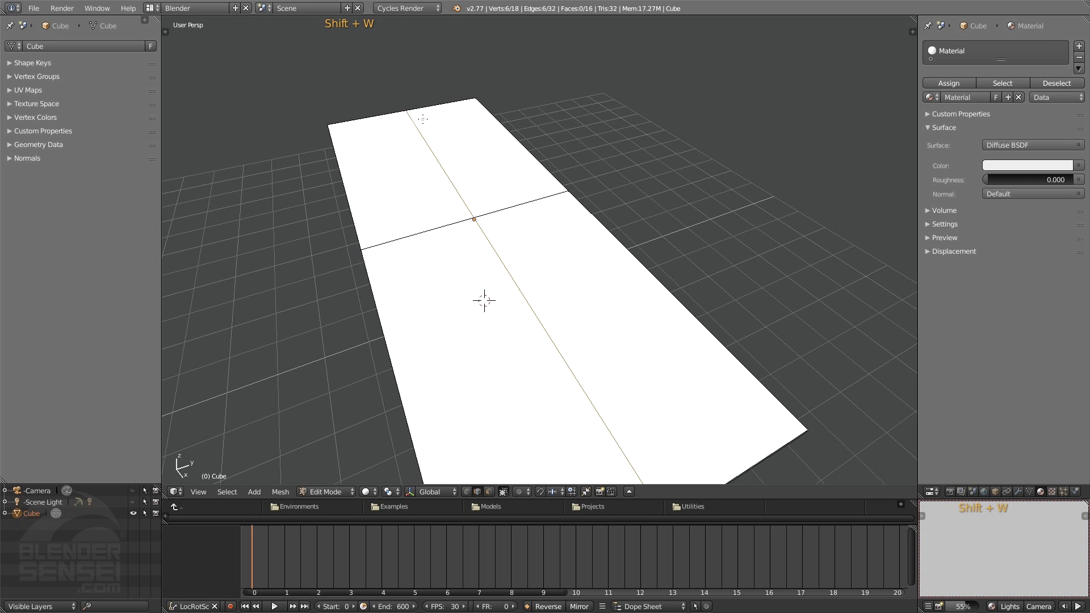
# Inset one of the large quadrant faces on the slab's underside by a thickness of about 1.05
pyautogui.moveTo(586, 353); pyautogui.dragTo(672, 281, button='middle')
pyautogui.press('3')
pyautogui.click(625, 127)
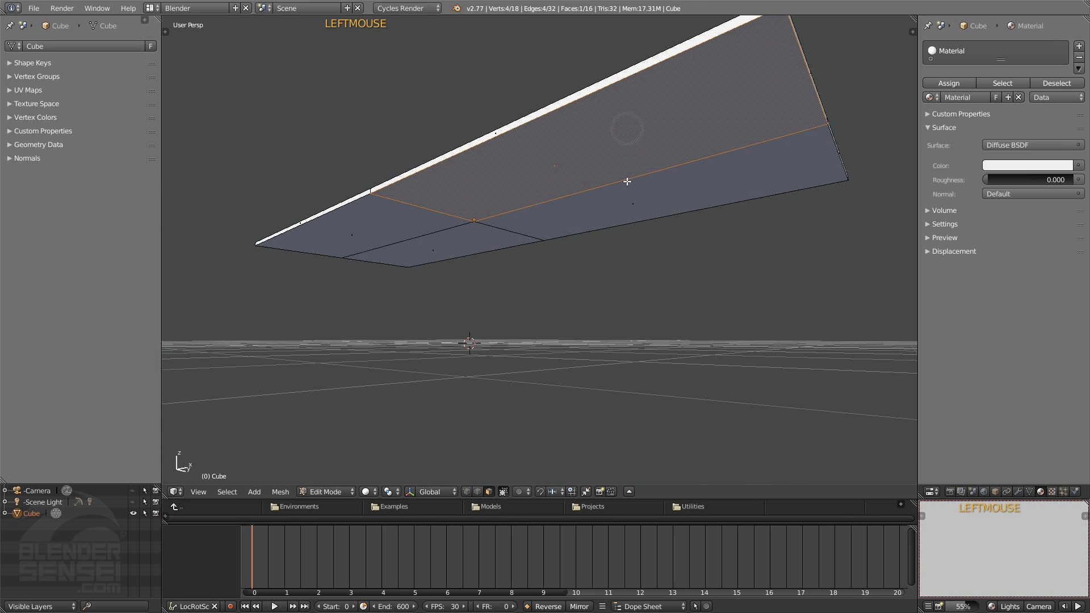
pyautogui.moveTo(624, 189)
pyautogui.keyDown('shift'); pyautogui.mouseDown(button='middle')
pyautogui.moveTo(613, 220)
pyautogui.moveTo(647, 226)
pyautogui.moveTo(625, 223)
pyautogui.moveTo(615, 183)
pyautogui.moveTo(632, 180)
pyautogui.mouseUp(button='middle'); pyautogui.keyUp('shift')
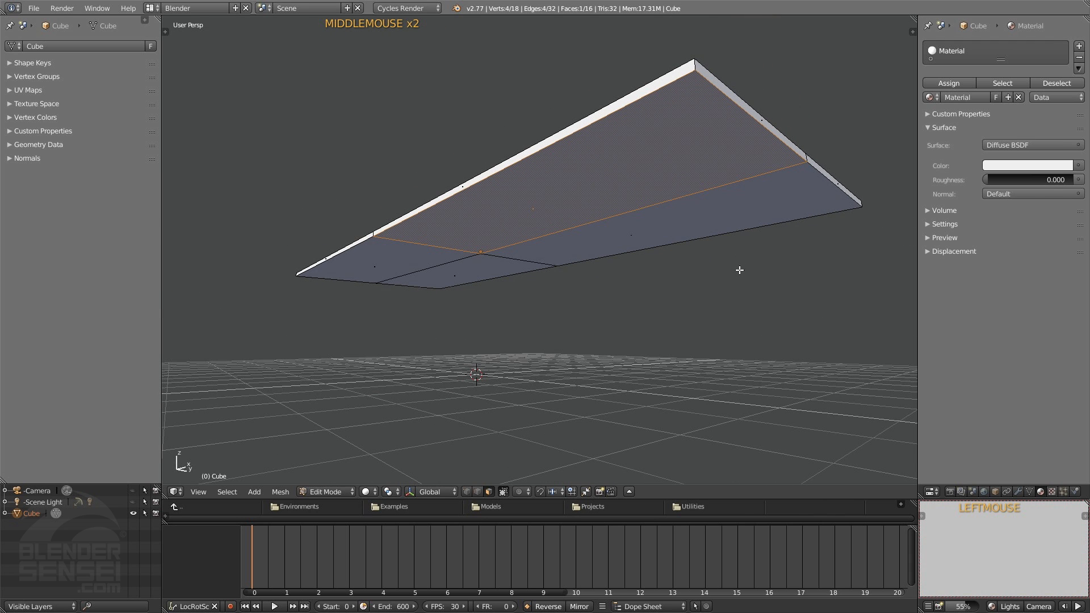
pyautogui.hotkey('shift', 'e')
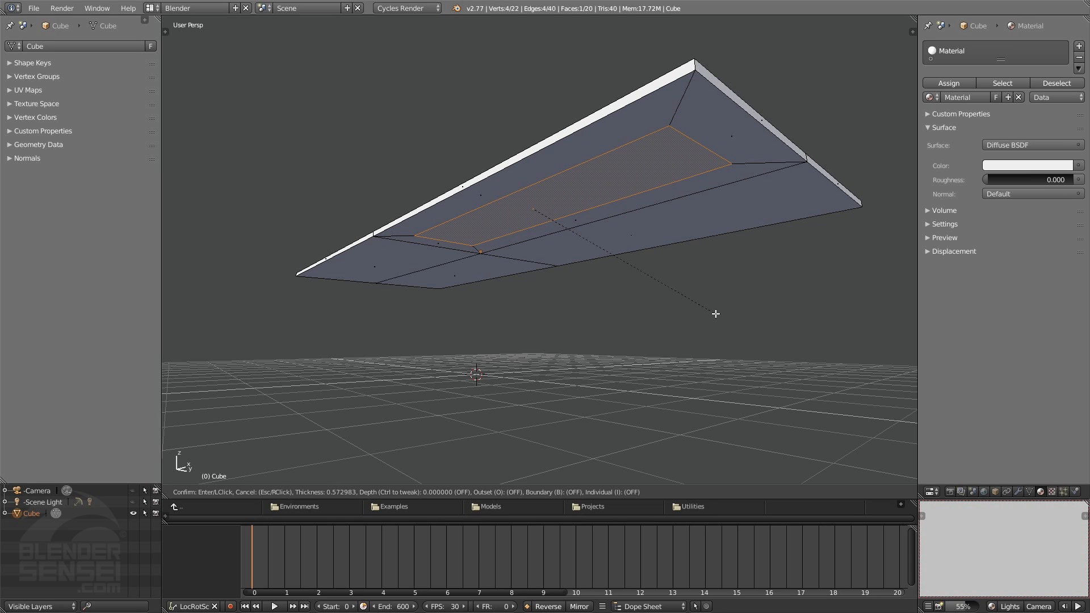
pyautogui.click(683, 305)
# Repeat the same inset on each of the three remaining quadrant faces of the slab's underside
pyautogui.click(663, 231)
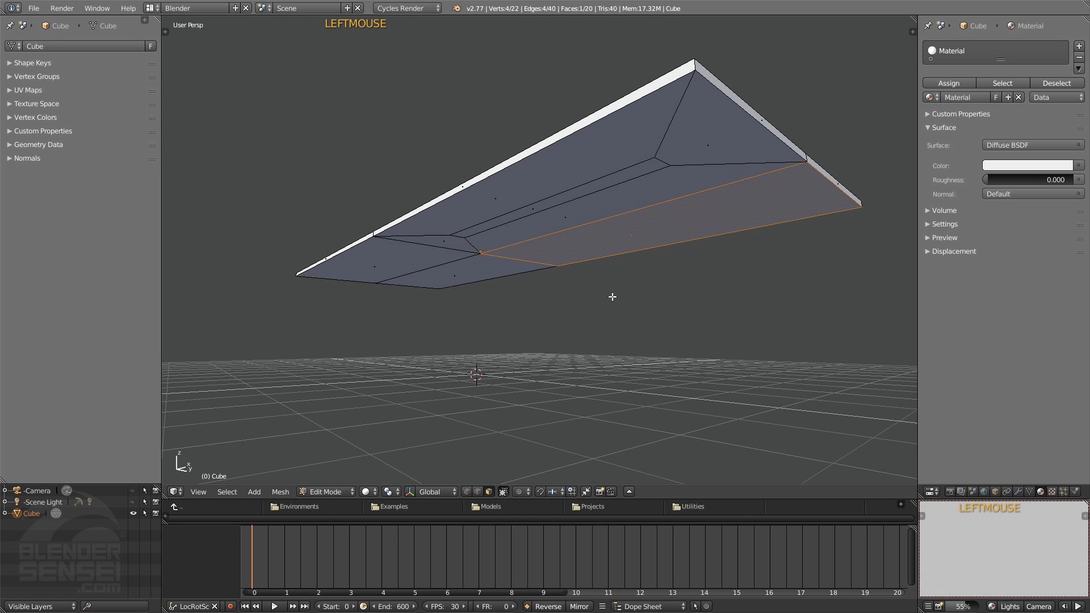
pyautogui.hotkey('shift', 'r')
pyautogui.moveTo(611, 320); pyautogui.dragTo(626, 321, button='middle')
pyautogui.keyDown('shift'); pyautogui.moveTo(627, 321); pyautogui.dragTo(638, 327, button='middle'); pyautogui.keyUp('shift')
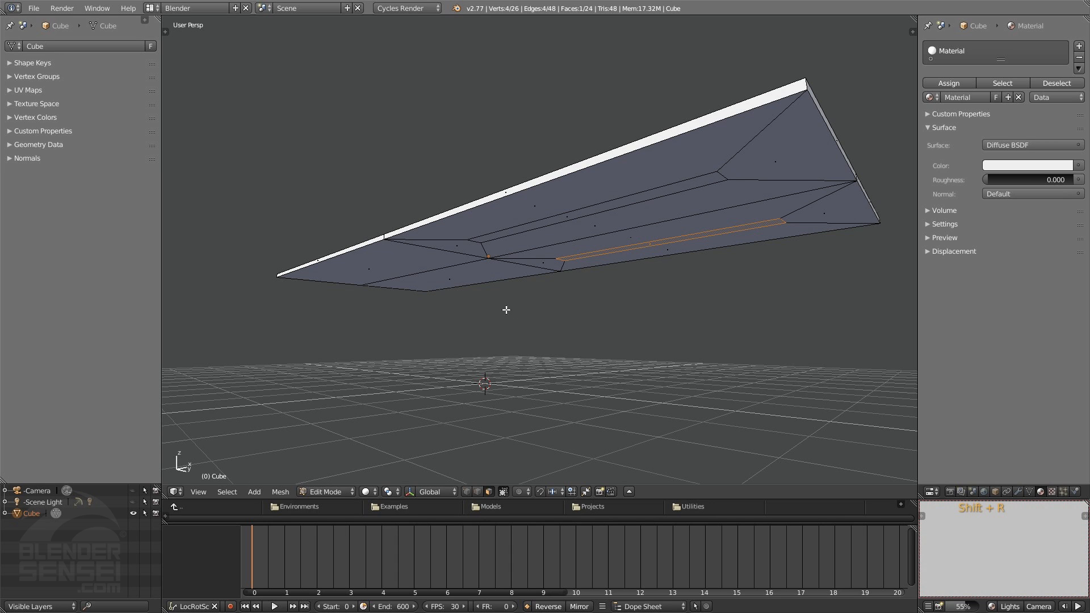
pyautogui.click(490, 279)
pyautogui.moveTo(501, 296); pyautogui.dragTo(533, 273, button='middle')
pyautogui.hotkey('shift', 'r')
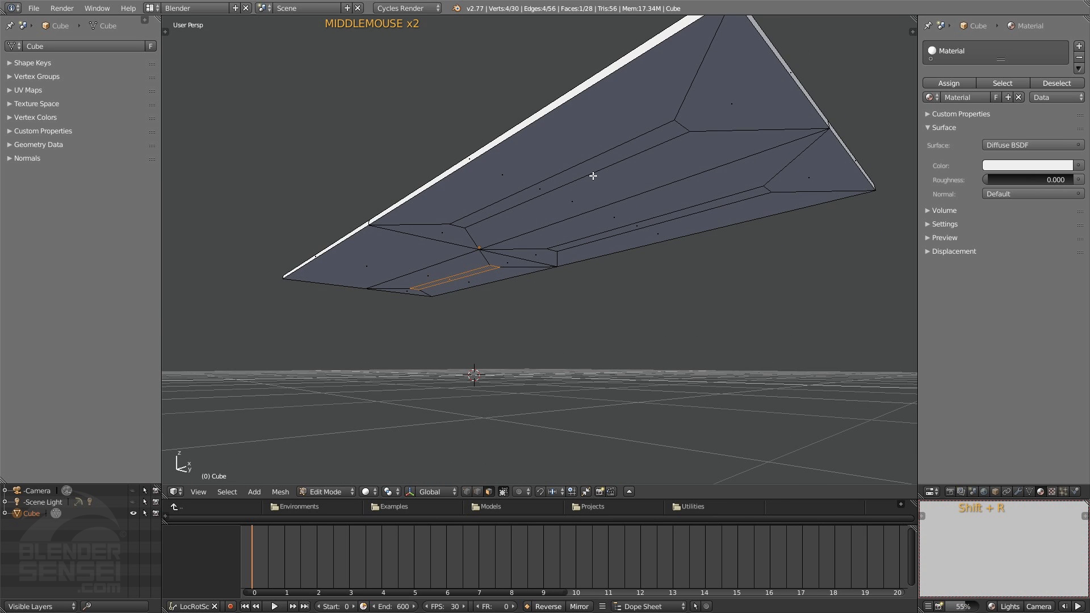
pyautogui.click(384, 254)
pyautogui.hotkey('shift', 'r')
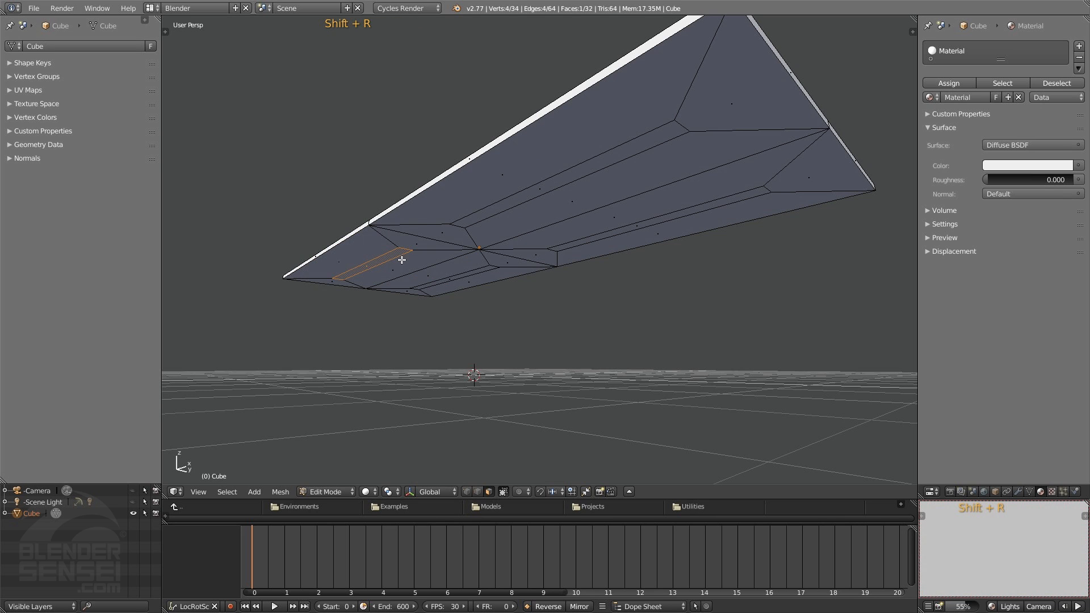
# Select all four narrow inset faces on the slab's underside together
pyautogui.moveTo(402, 260); pyautogui.dragTo(477, 253, button='middle')
pyautogui.scroll(2, 484, 266)
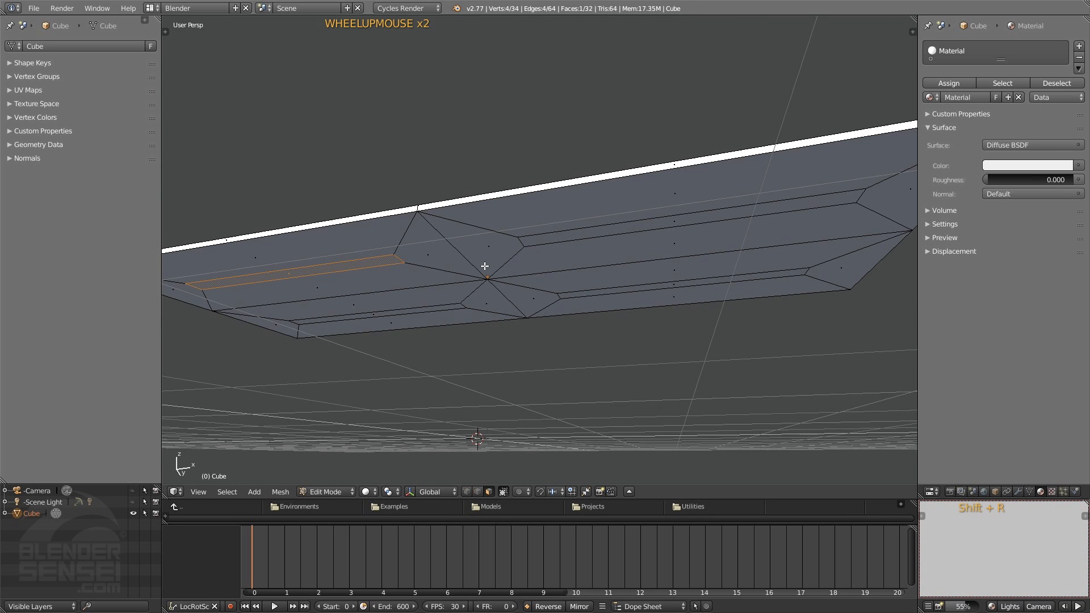
pyautogui.moveTo(426, 343); pyautogui.dragTo(421, 333, button='middle')
pyautogui.keyDown('shift'); pyautogui.click(430, 317); pyautogui.keyUp('shift')
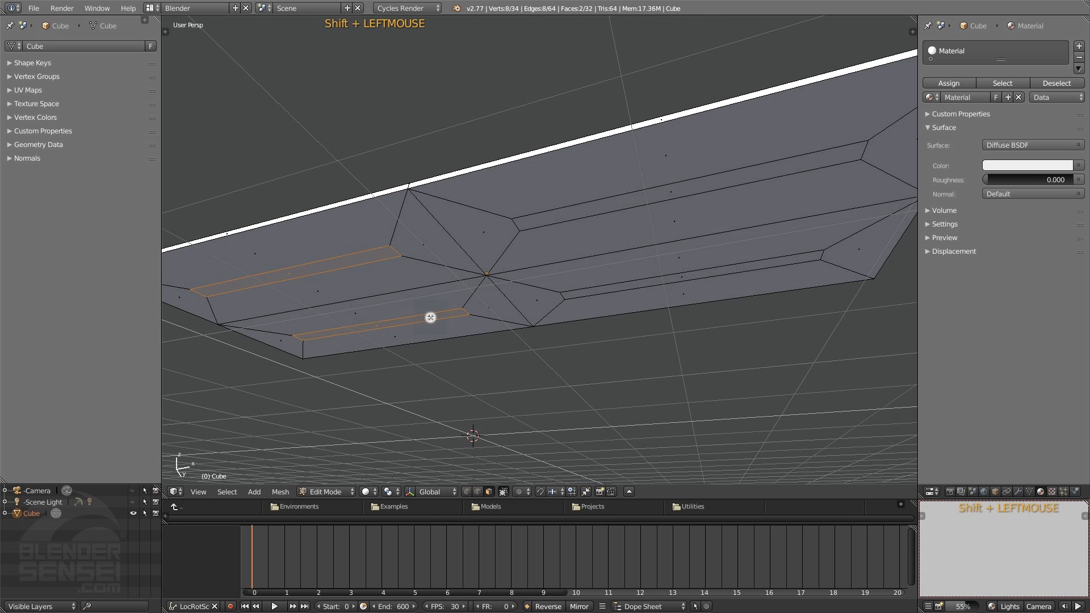
pyautogui.keyDown('shift'); pyautogui.click(618, 289); pyautogui.keyUp('shift')
pyautogui.keyDown('shift'); pyautogui.click(608, 202); pyautogui.keyUp('shift')
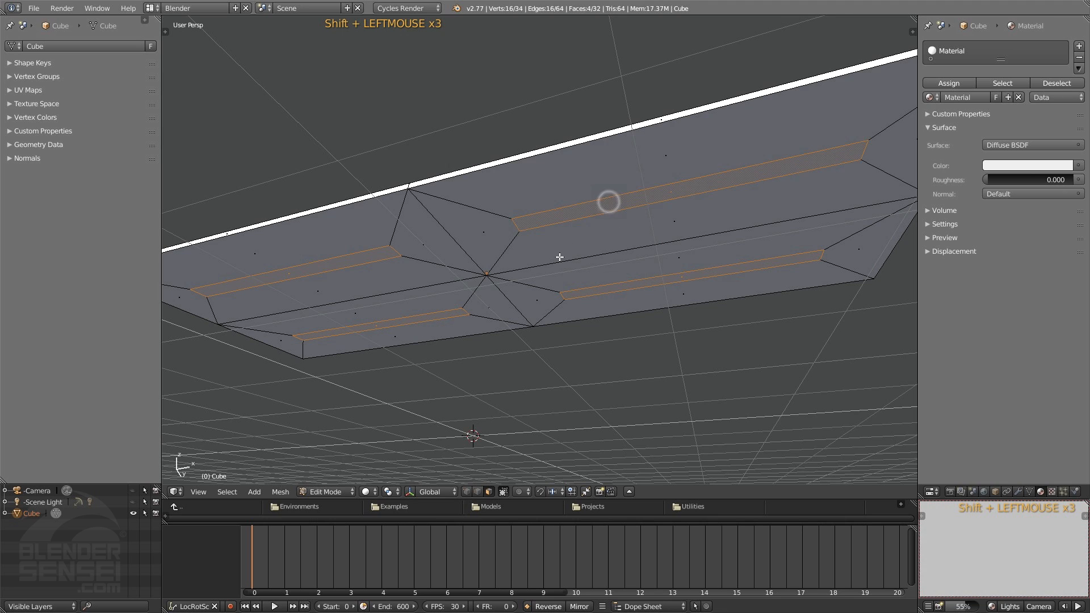
pyautogui.moveTo(559, 257); pyautogui.dragTo(392, 275, button='middle')
pyautogui.scroll(-1, 357, 279)
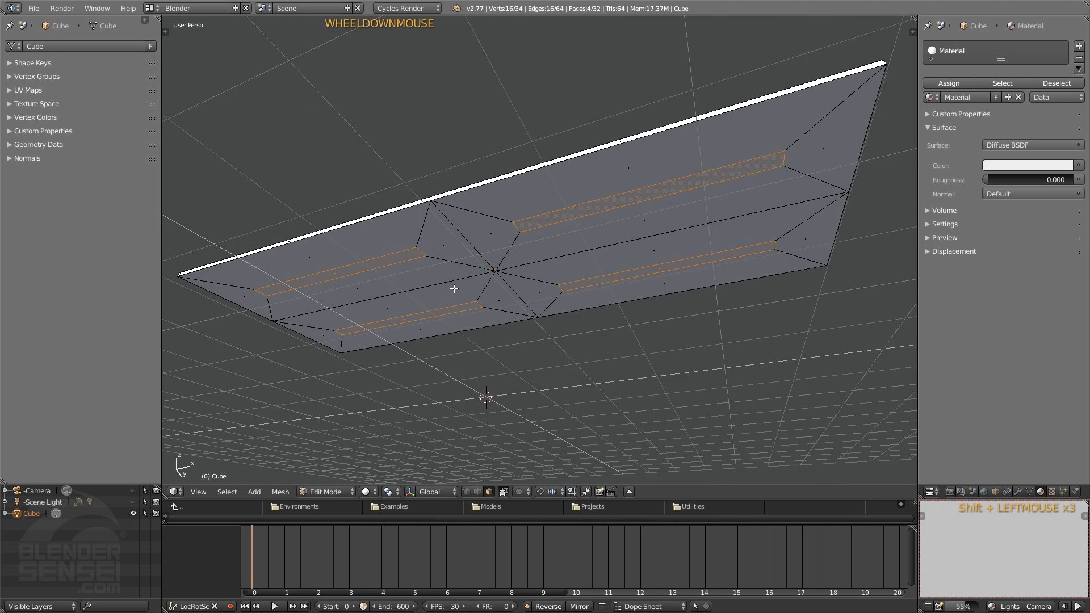
pyautogui.moveTo(454, 289); pyautogui.dragTo(458, 293, button='middle')
pyautogui.click(397, 491)
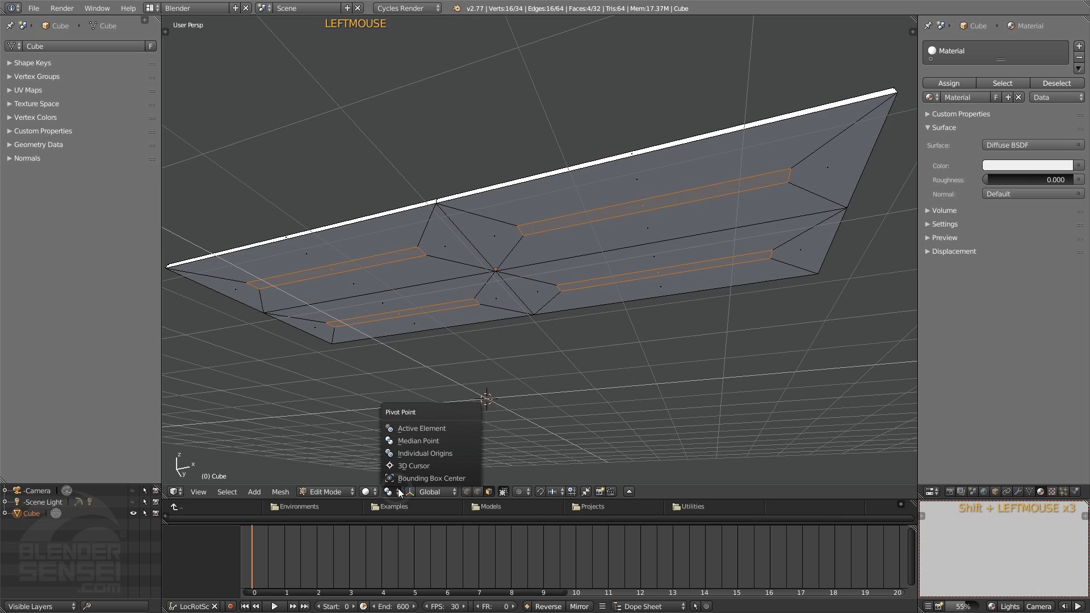
pyautogui.click(437, 453)
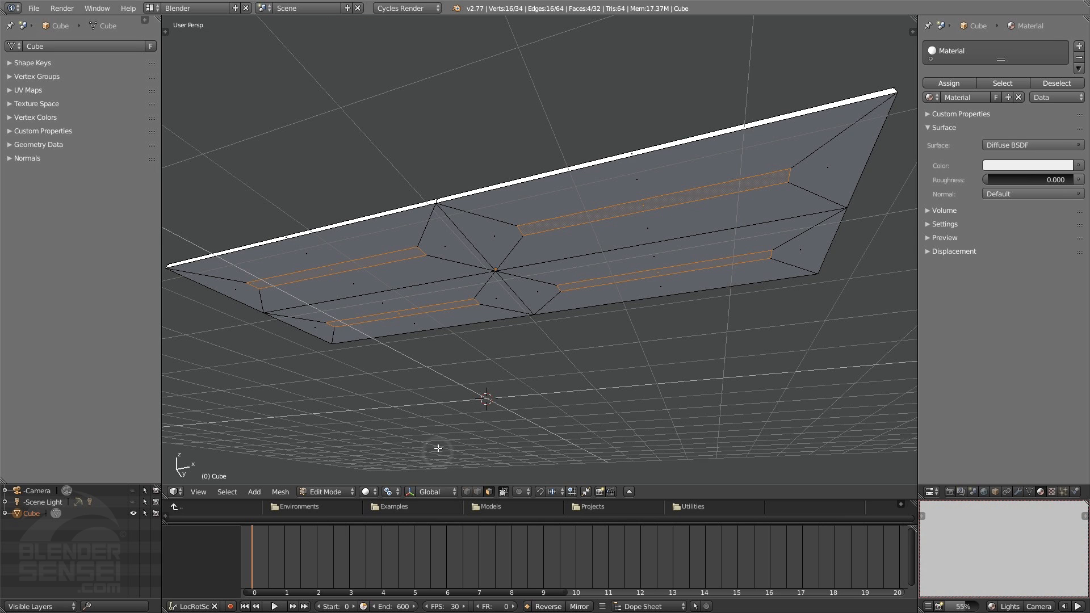
pyautogui.click(397, 492)
pyautogui.click(414, 437)
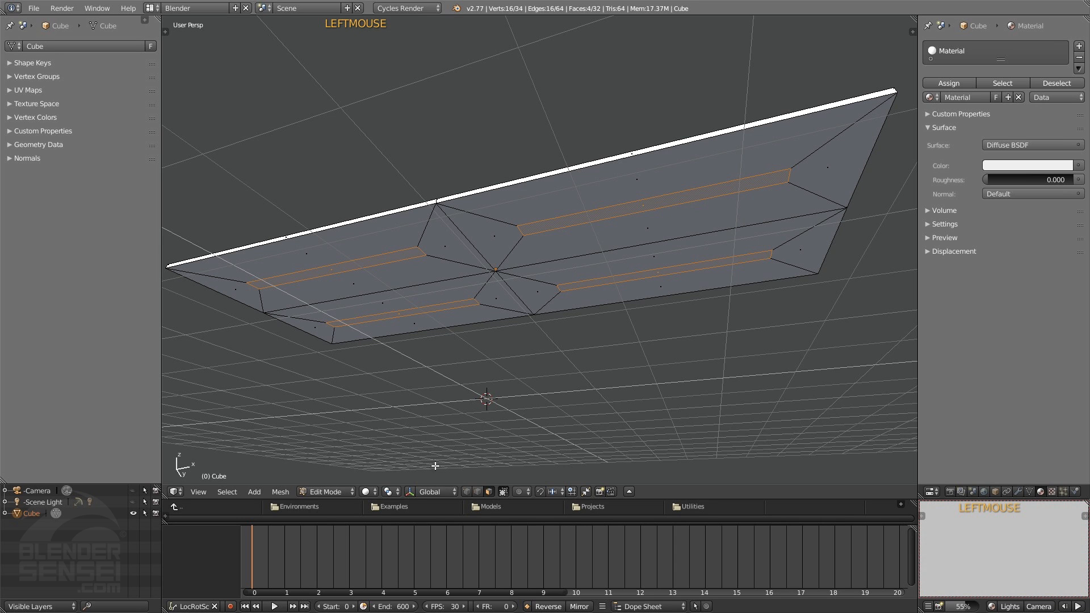
pyautogui.click(392, 491)
pyautogui.moveTo(546, 329); pyautogui.dragTo(549, 314, button='middle')
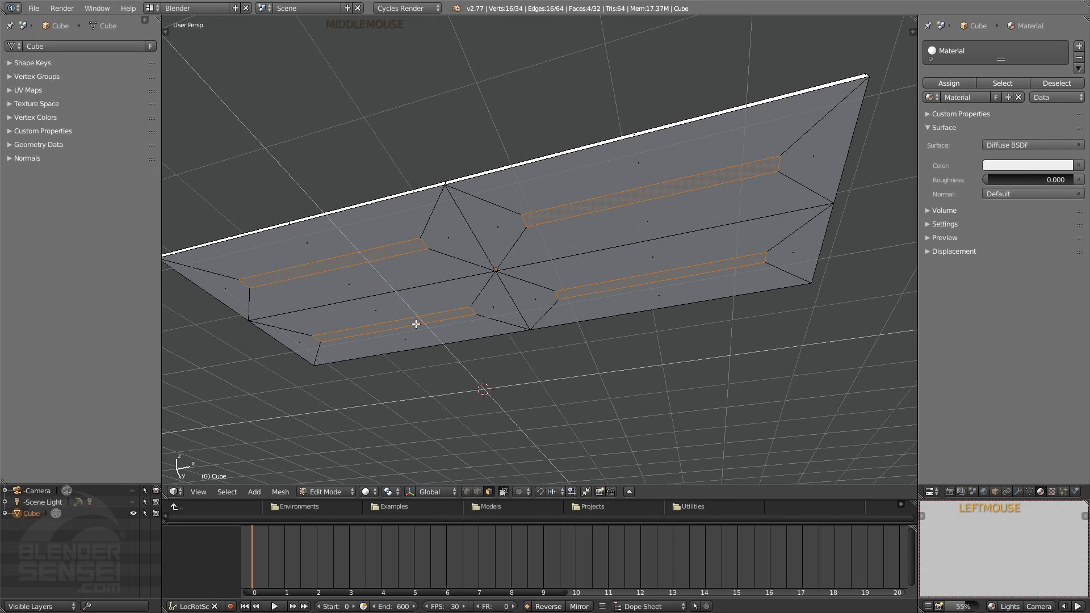
pyautogui.moveTo(672, 366); pyautogui.dragTo(696, 305, button='middle')
pyautogui.press('s')
pyautogui.press('s')
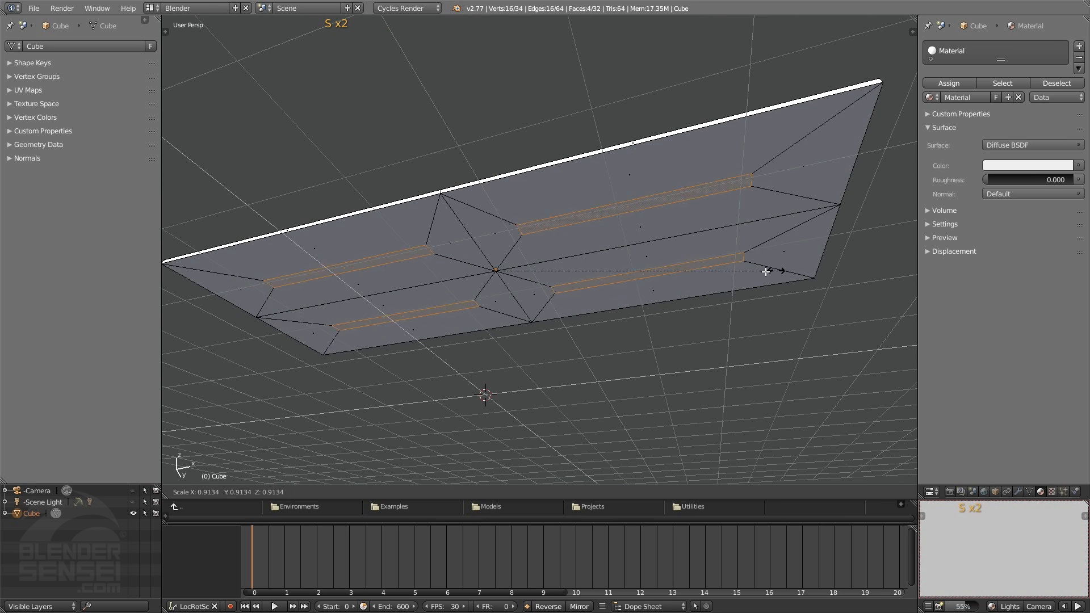
pyautogui.click(714, 276)
# Set the pivot to Individual Origins and scale the four strip faces along X to about 0.095
pyautogui.click(391, 491)
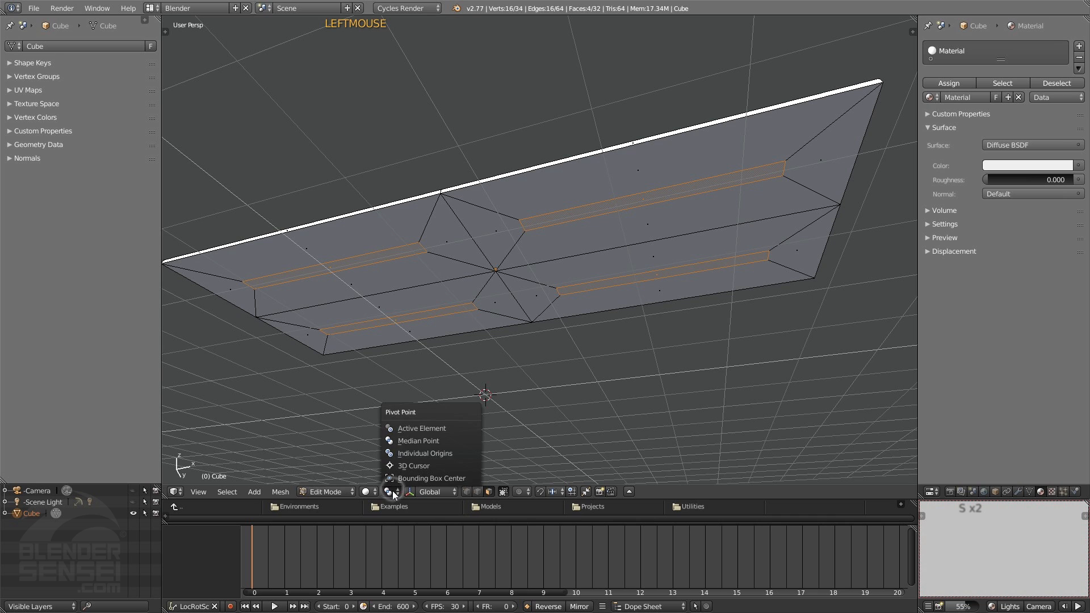
pyautogui.click(423, 453)
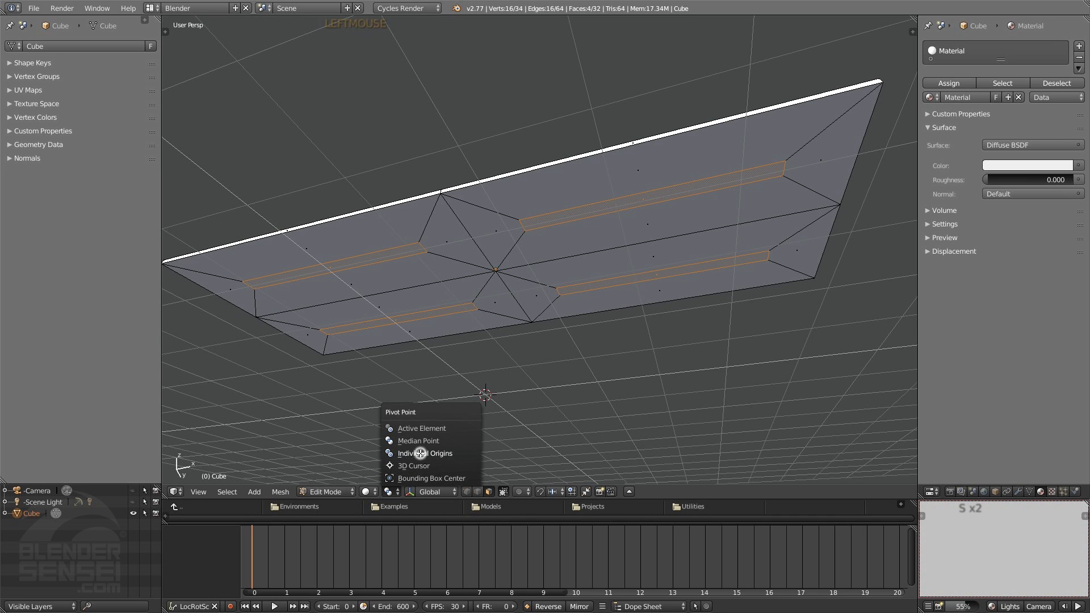
pyautogui.press('s')
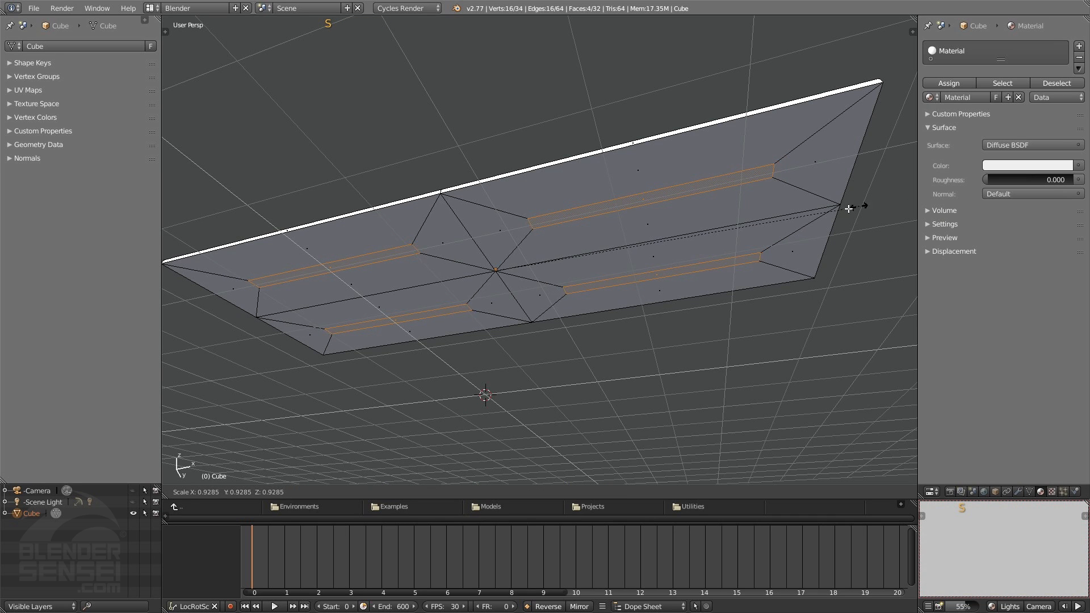
pyautogui.press('x')
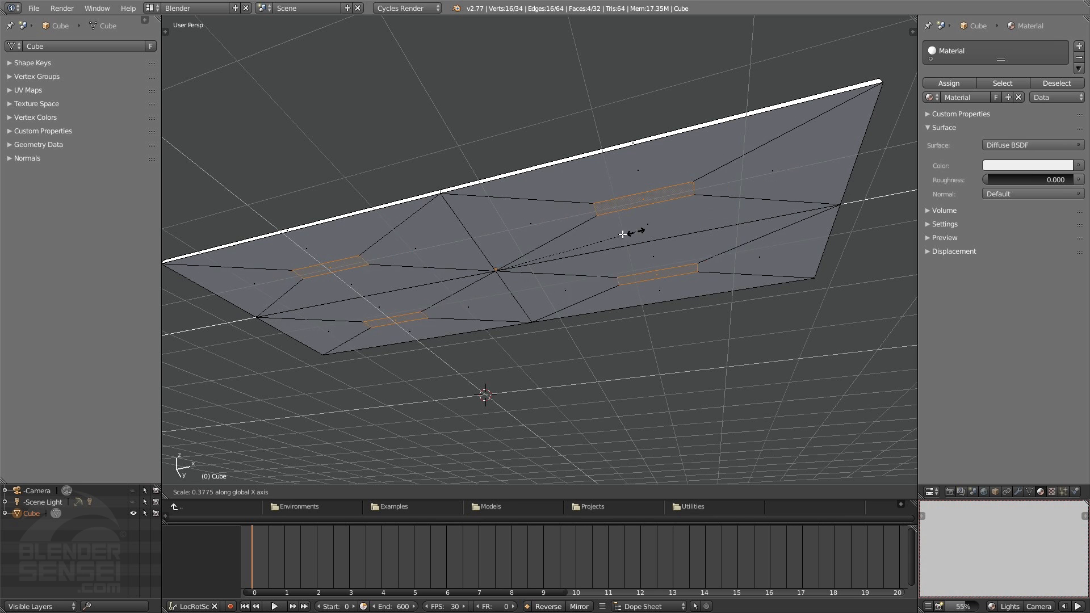
pyautogui.click(529, 254)
# Deselect the two small faces on the slab's negative-X half and show the mesh in a top orthographic wireframe view
pyautogui.moveTo(382, 255); pyautogui.dragTo(748, 206, button='middle')
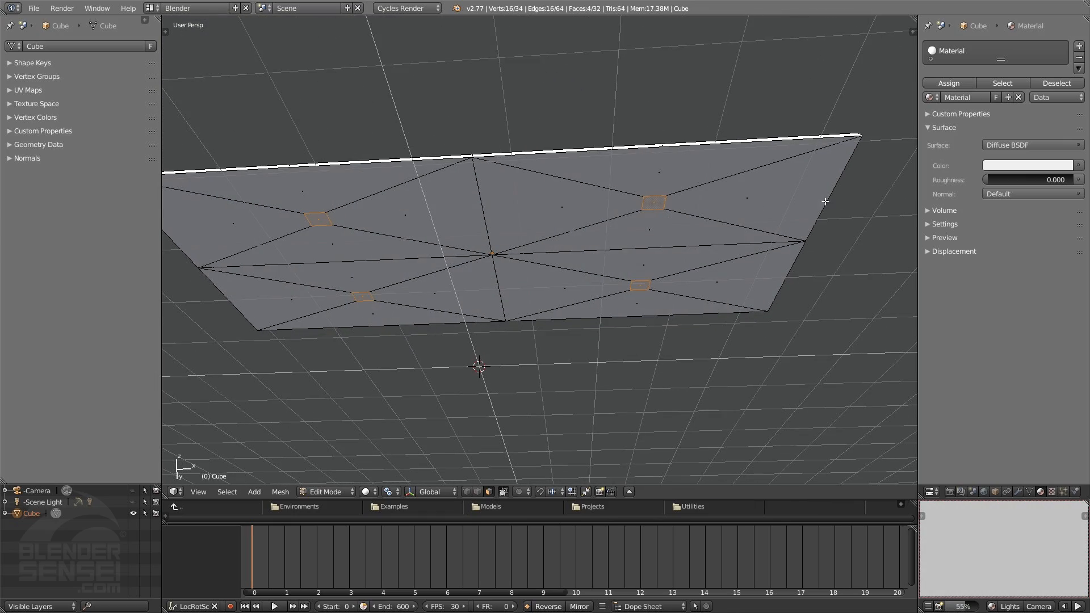
pyautogui.moveTo(825, 201); pyautogui.dragTo(758, 222, button='middle')
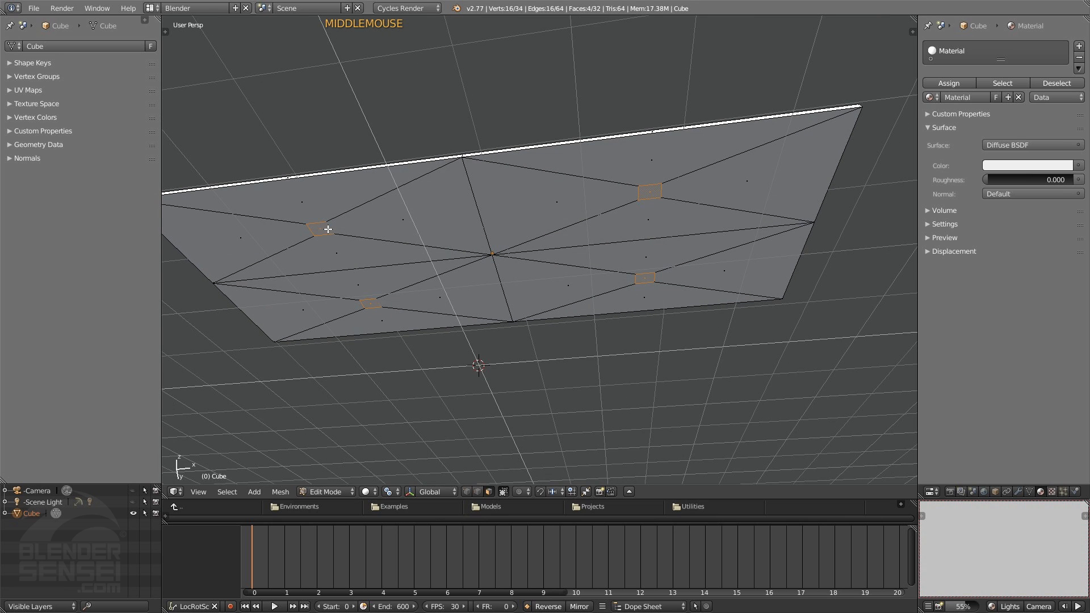
pyautogui.press('c')
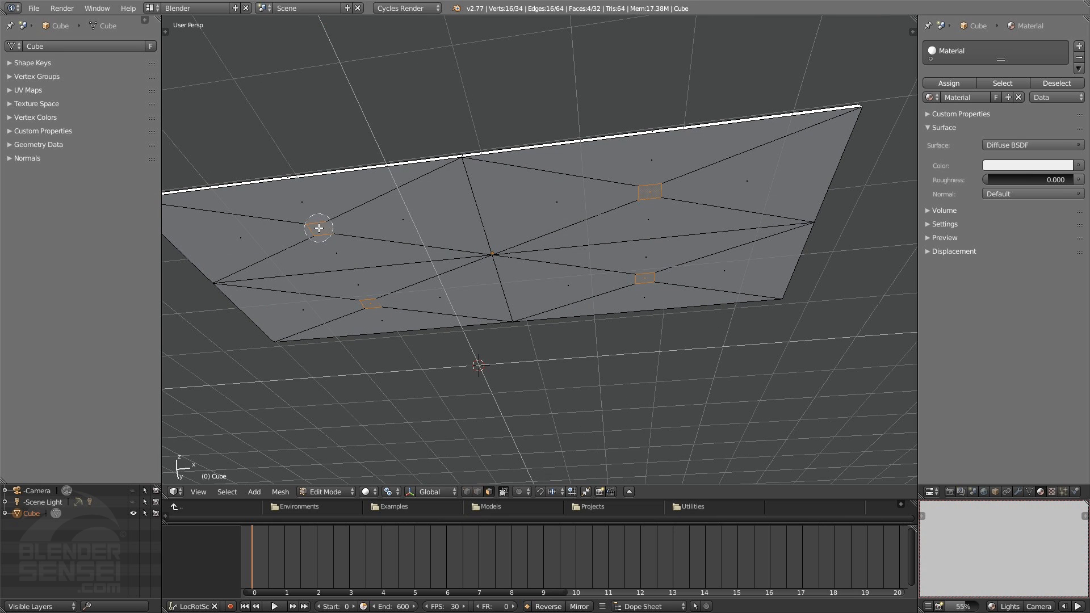
pyautogui.moveTo(318, 228); pyautogui.dragTo(375, 311, button='middle')
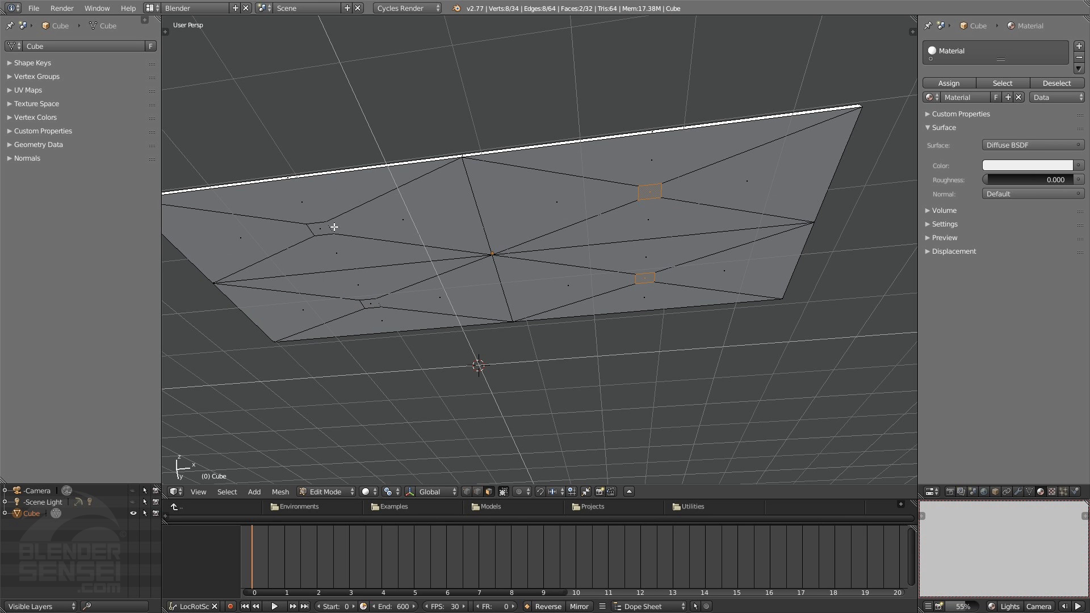
pyautogui.keyDown('shift'); pyautogui.moveTo(390, 272); pyautogui.dragTo(657, 256, button='middle'); pyautogui.keyUp('shift')
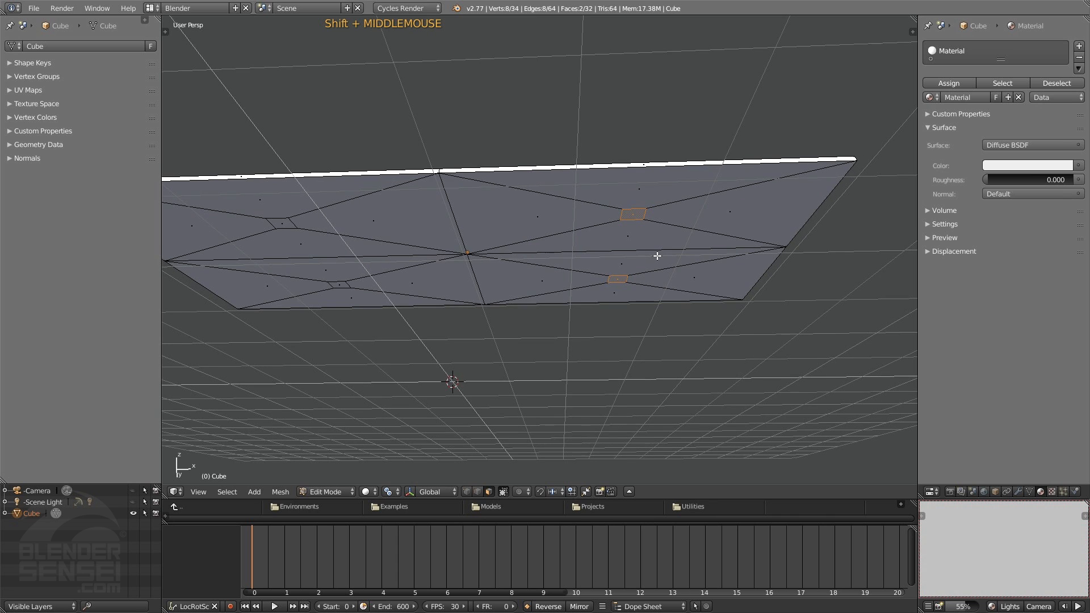
pyautogui.press('7')
pyautogui.press('5')
pyautogui.press('z')
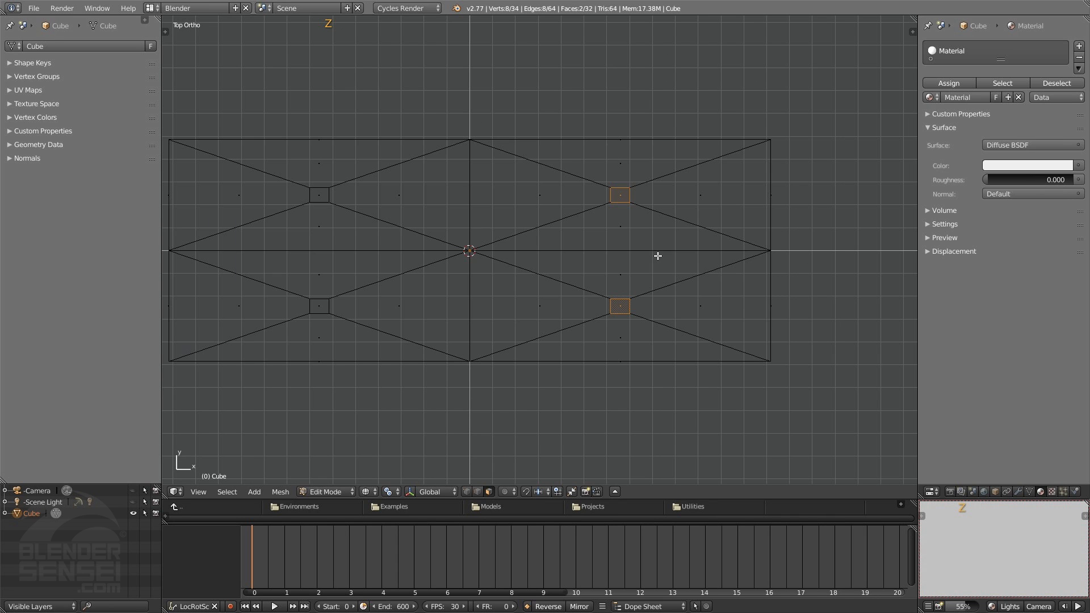
pyautogui.scroll(-1, 657, 256)
pyautogui.keyDown('shift'); pyautogui.moveTo(657, 255); pyautogui.dragTo(678, 296, button='middle'); pyautogui.keyUp('shift')
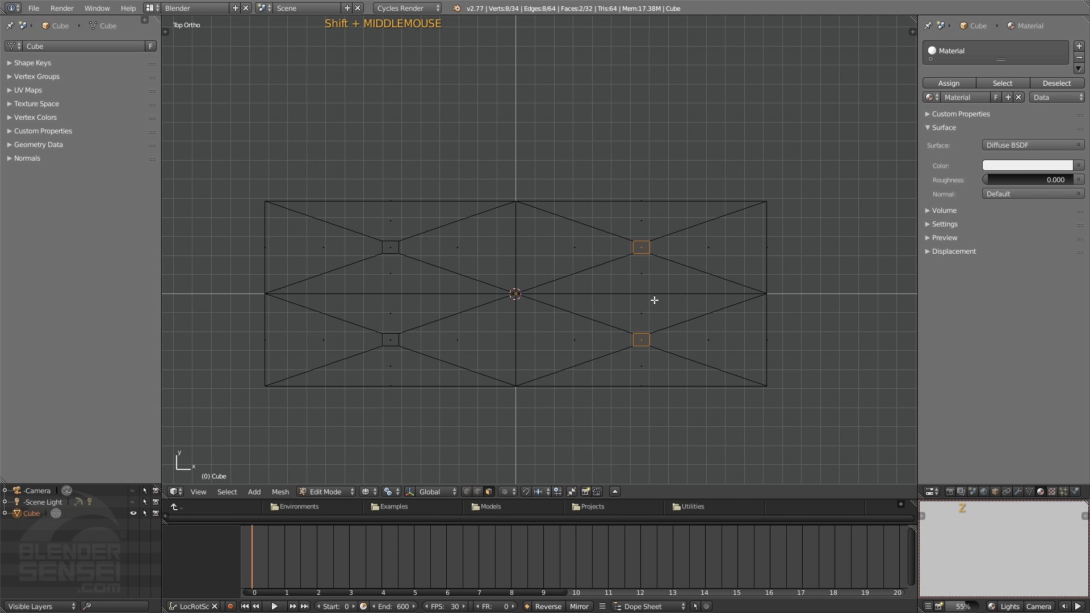
# Move the two selected small faces about 2.47 along X towards the slab's positive-X end
pyautogui.press('g')
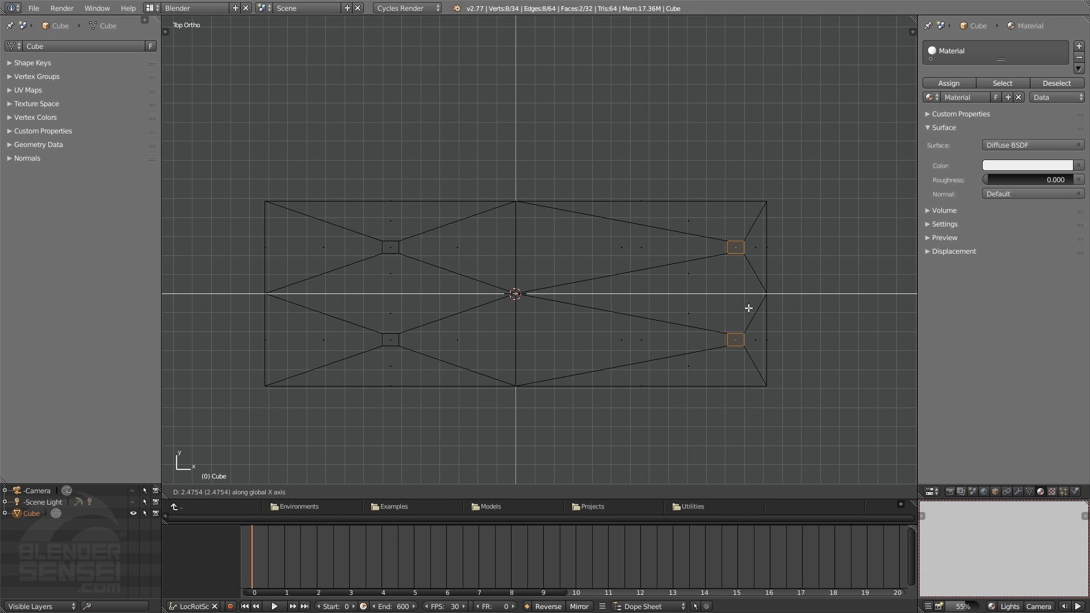
pyautogui.click(747, 306)
pyautogui.press('g')
pyautogui.press('x')
pyautogui.click(756, 307)
# Select the two small faces on the negative-X half and move them about -2.43 along X
pyautogui.click(396, 248)
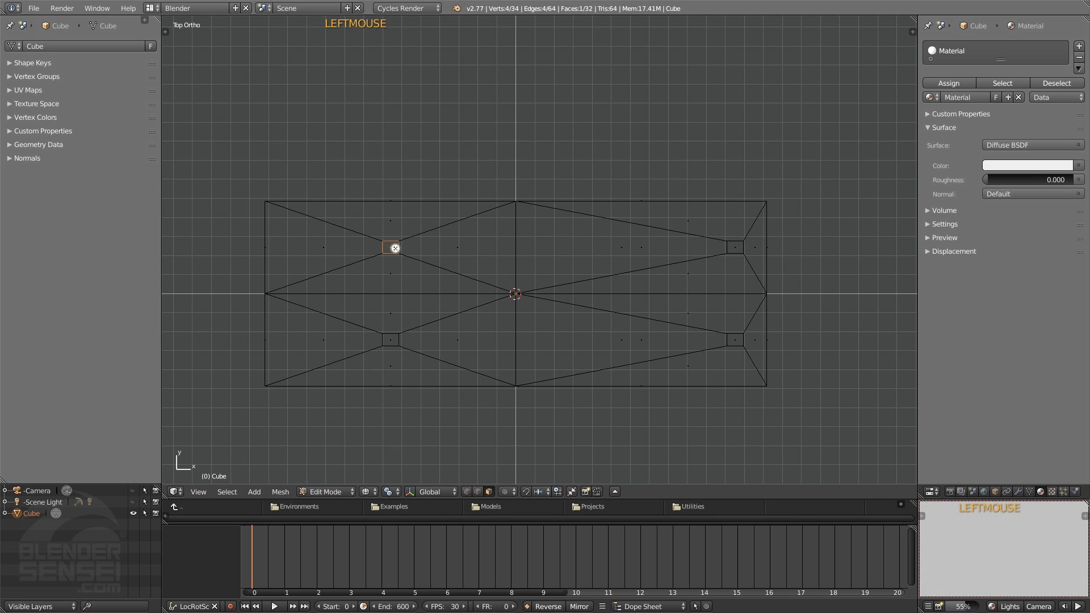
pyautogui.keyDown('shift'); pyautogui.click(386, 340); pyautogui.keyUp('shift')
pyautogui.press('g')
pyautogui.press('x')
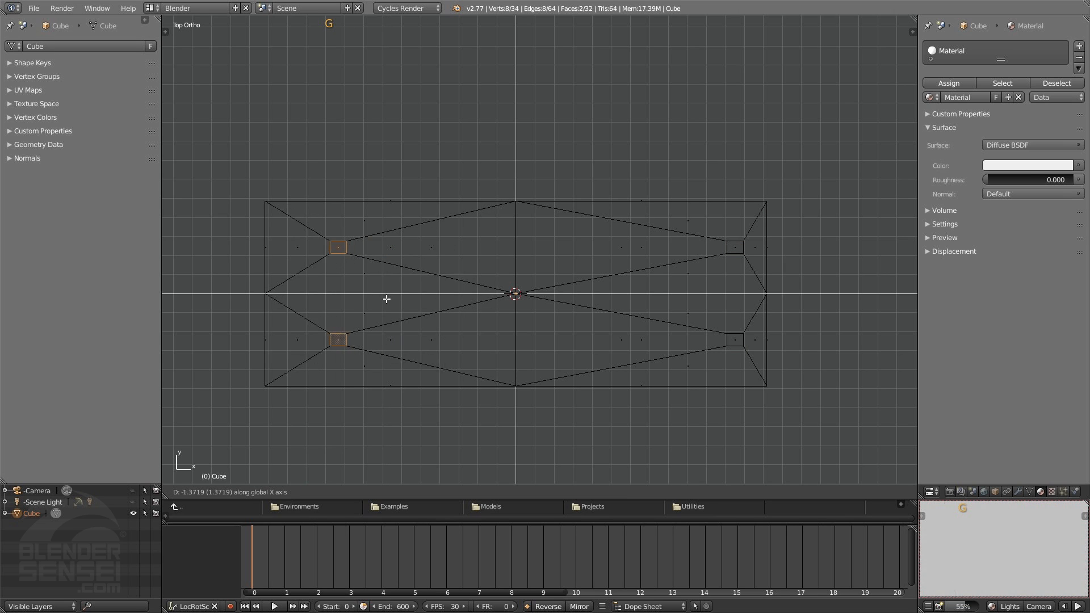
pyautogui.click(354, 304)
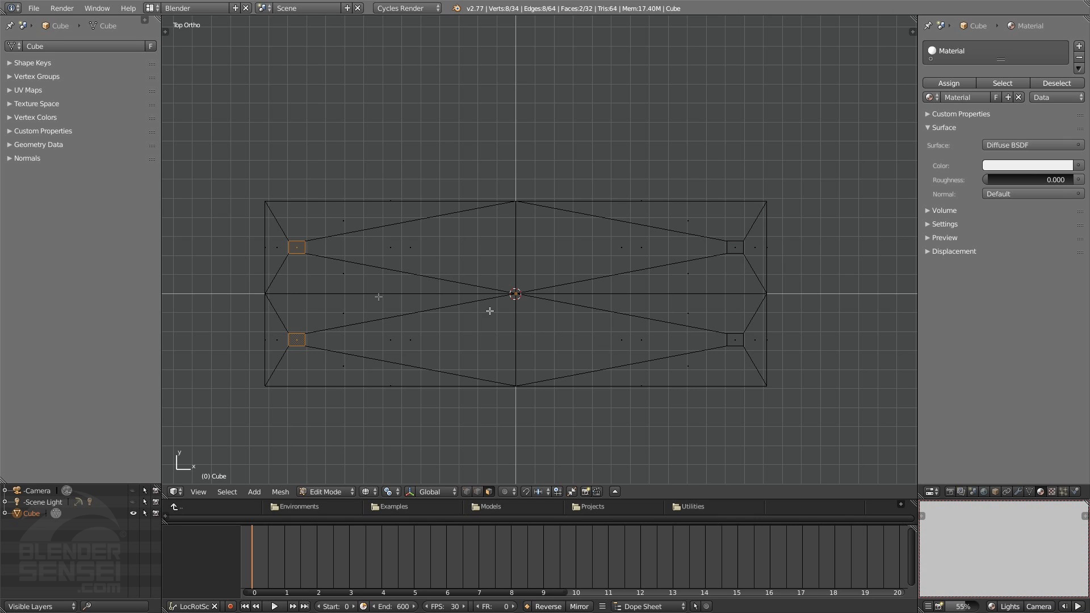
# Delete all vertices of the slab's negative-X half, keeping the centre line, and return to Object Mode with solid shading
pyautogui.keyDown('shift'); pyautogui.scroll(-5, 385, 261); pyautogui.keyUp('shift')
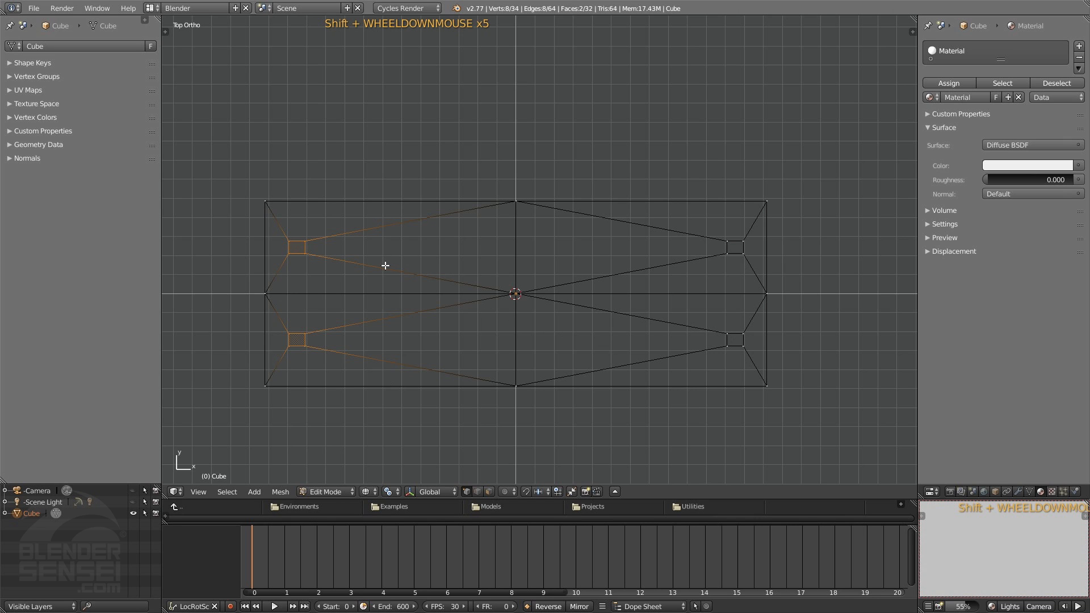
pyautogui.press('b')
pyautogui.moveTo(221, 131); pyautogui.dragTo(493, 478)
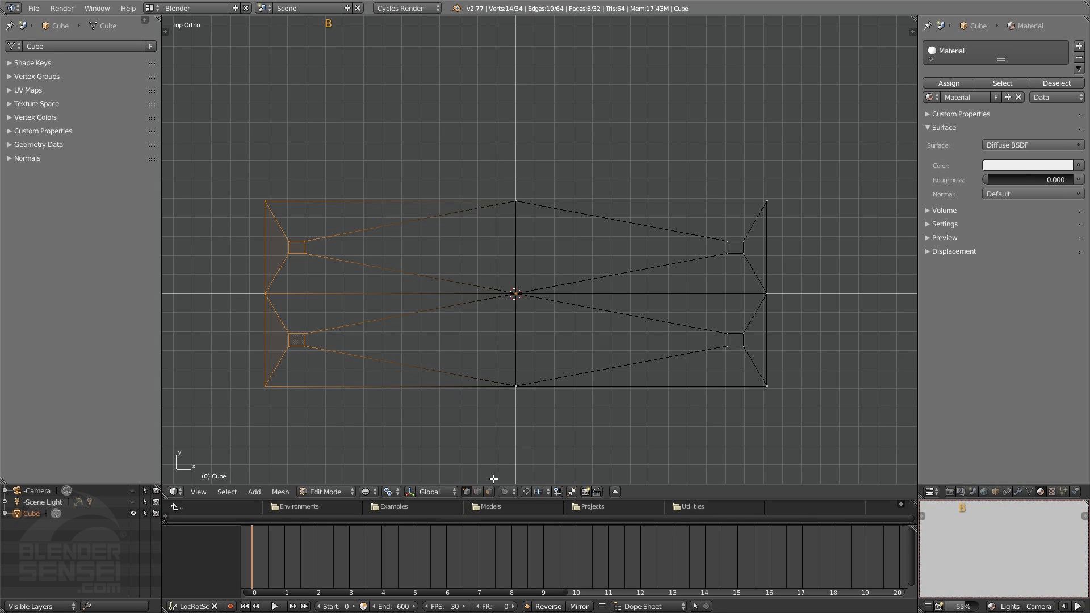
pyautogui.press('x')
pyautogui.click(518, 420)
pyautogui.moveTo(526, 416)
pyautogui.mouseDown(button='middle')
pyautogui.moveTo(571, 333)
pyautogui.moveTo(628, 280)
pyautogui.moveTo(450, 322)
pyautogui.moveTo(567, 300)
pyautogui.moveTo(545, 260)
pyautogui.moveTo(496, 255)
pyautogui.moveTo(713, 287)
pyautogui.moveTo(605, 266)
pyautogui.moveTo(584, 334)
pyautogui.moveTo(615, 333)
pyautogui.mouseUp(button='middle')
pyautogui.press('z')
pyautogui.press('Tab')
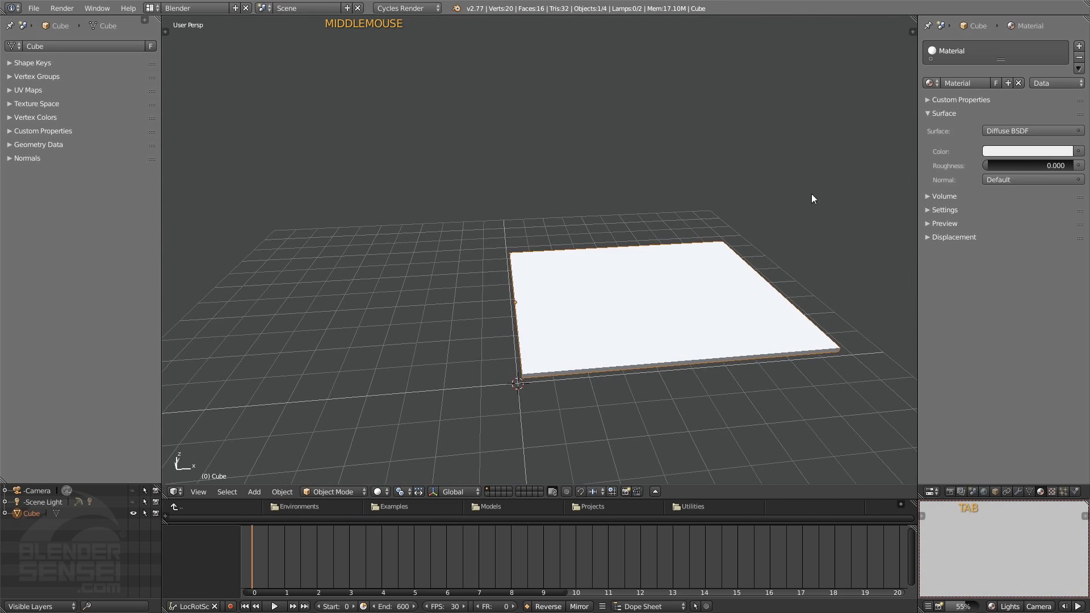
# Add a Mirror modifier on the X axis to the half slab and enable Clipping
pyautogui.click(928, 112)
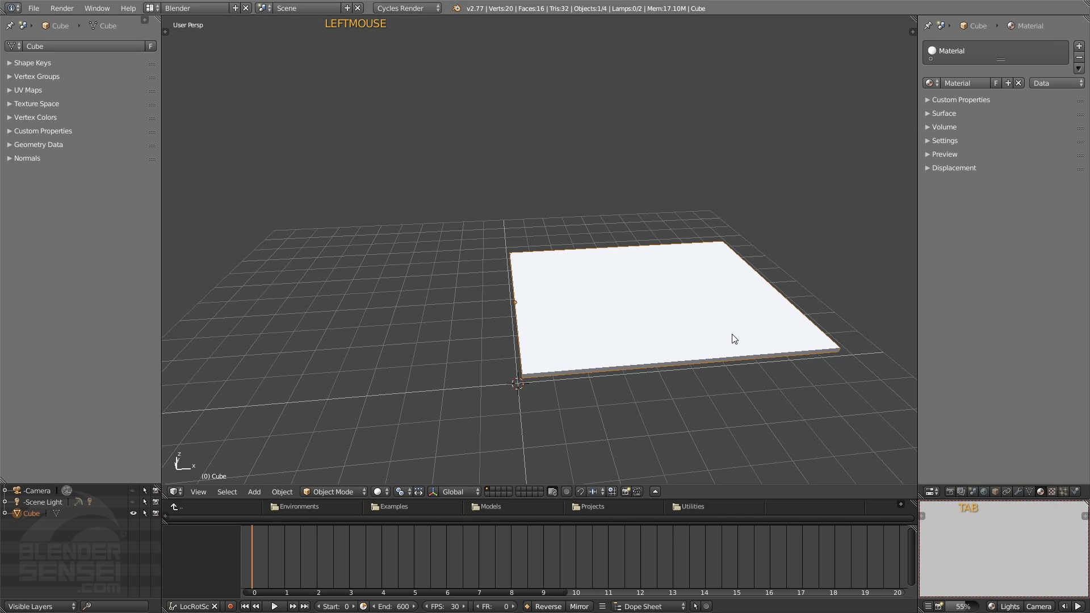
pyautogui.click(1018, 491)
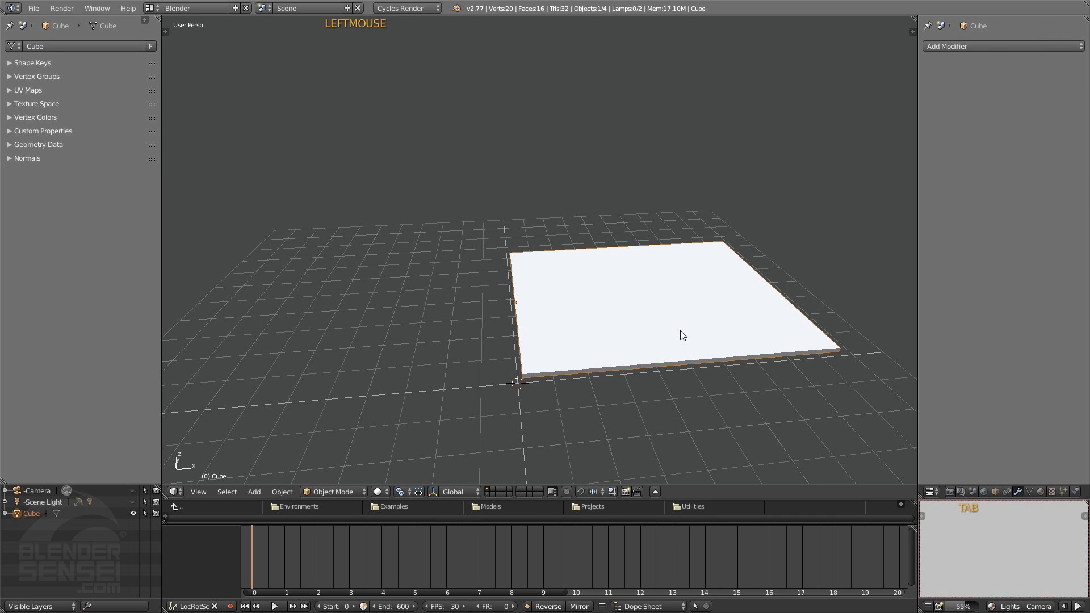
pyautogui.hotkey('shift', 'w')
pyautogui.moveTo(608, 322); pyautogui.dragTo(596, 321, button='middle')
pyautogui.click(974, 122)
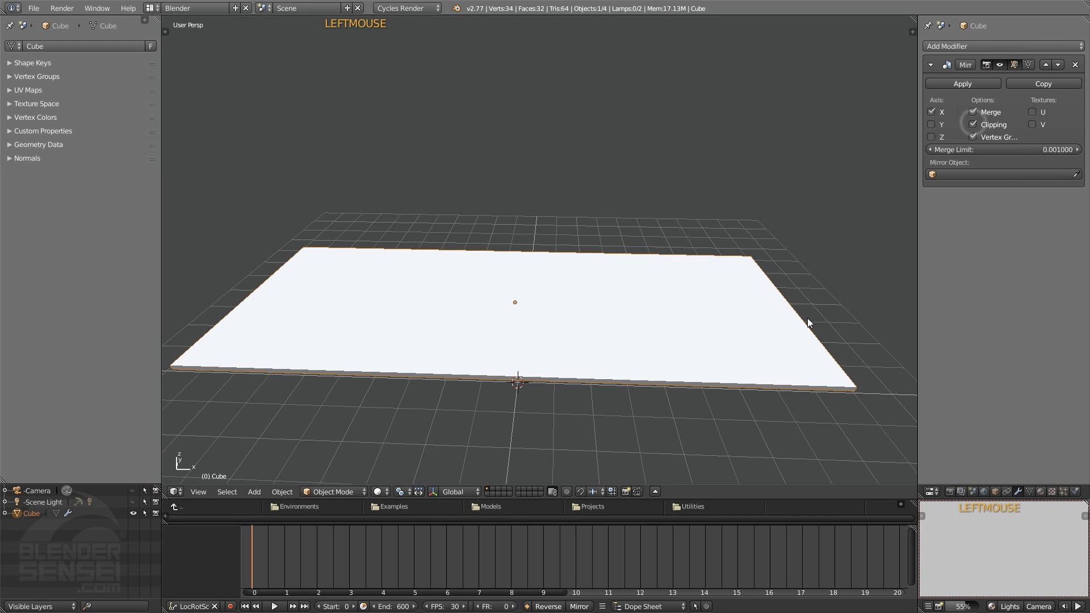
# Try moving the whole half mesh along X to test the mirror's clipping at the centre
pyautogui.moveTo(807, 318); pyautogui.dragTo(698, 316, button='middle')
pyautogui.press('Tab')
pyautogui.press('a')
pyautogui.press('g')
pyautogui.press('x')
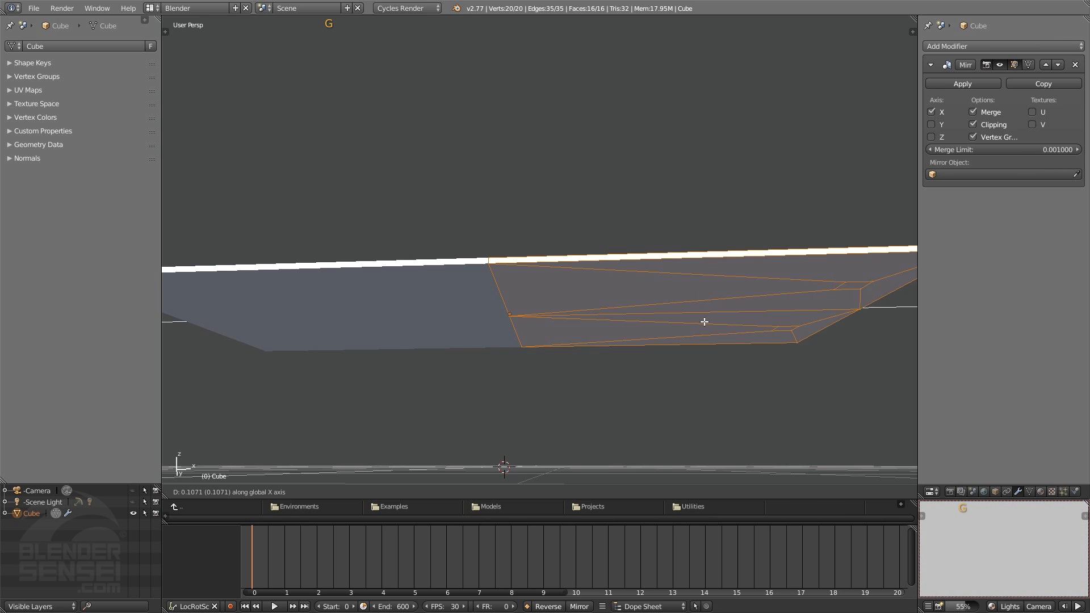
pyautogui.click(700, 321)
pyautogui.moveTo(529, 305); pyautogui.dragTo(526, 336, button='middle')
pyautogui.scroll(-3, 526, 337)
pyautogui.moveTo(530, 284); pyautogui.dragTo(625, 289, button='middle')
pyautogui.press('Tab')
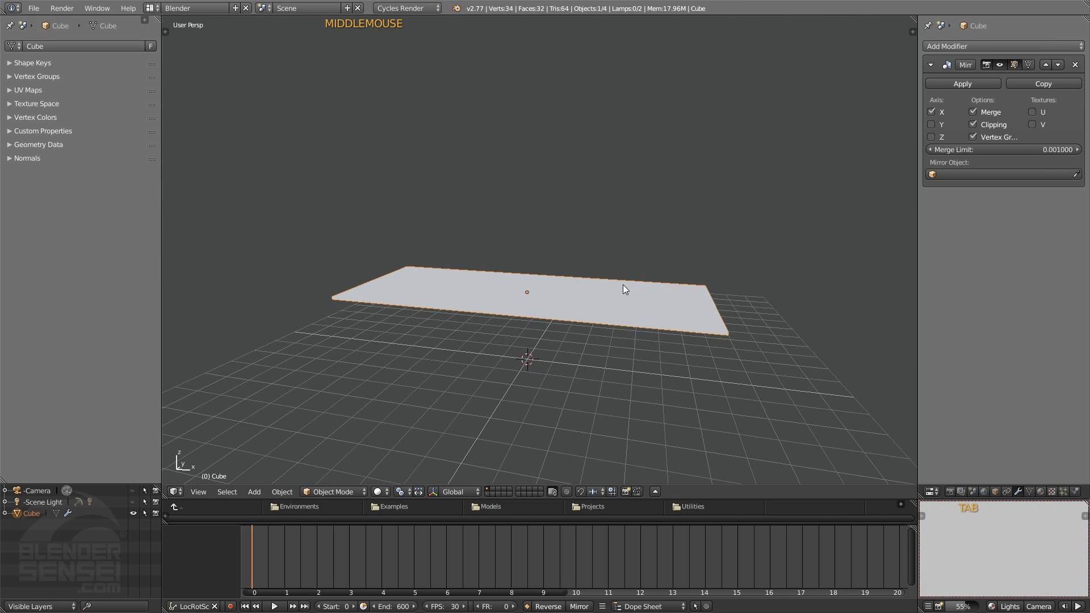
# Apply the Mirror modifier and select the four small inset faces on the slab's underside in Edit Mode
pyautogui.click(963, 84)
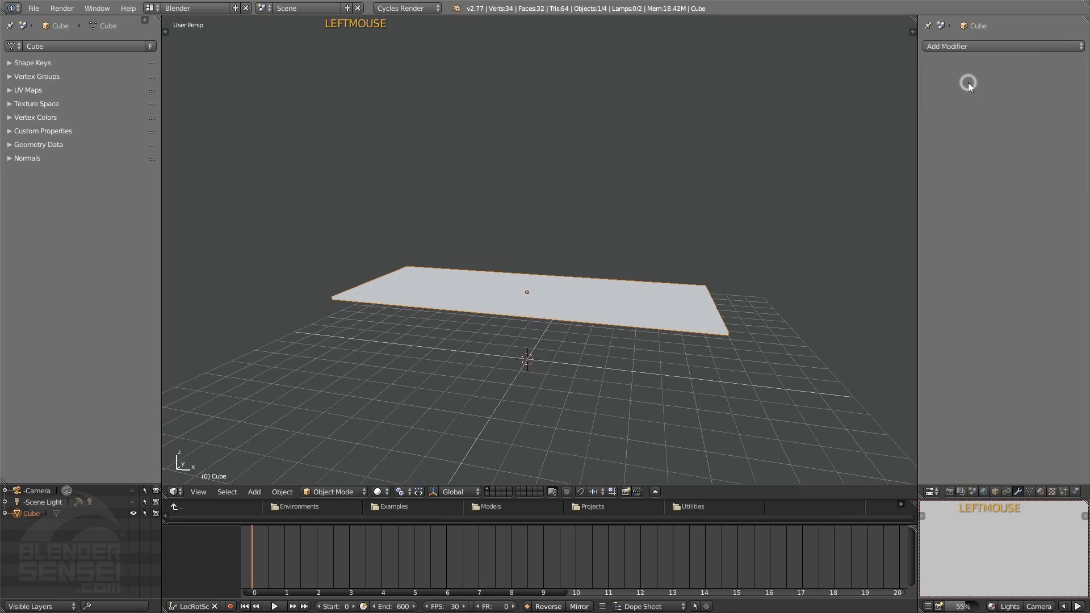
pyautogui.press('Tab')
pyautogui.moveTo(657, 372); pyautogui.dragTo(620, 309, button='middle')
pyautogui.click(375, 347)
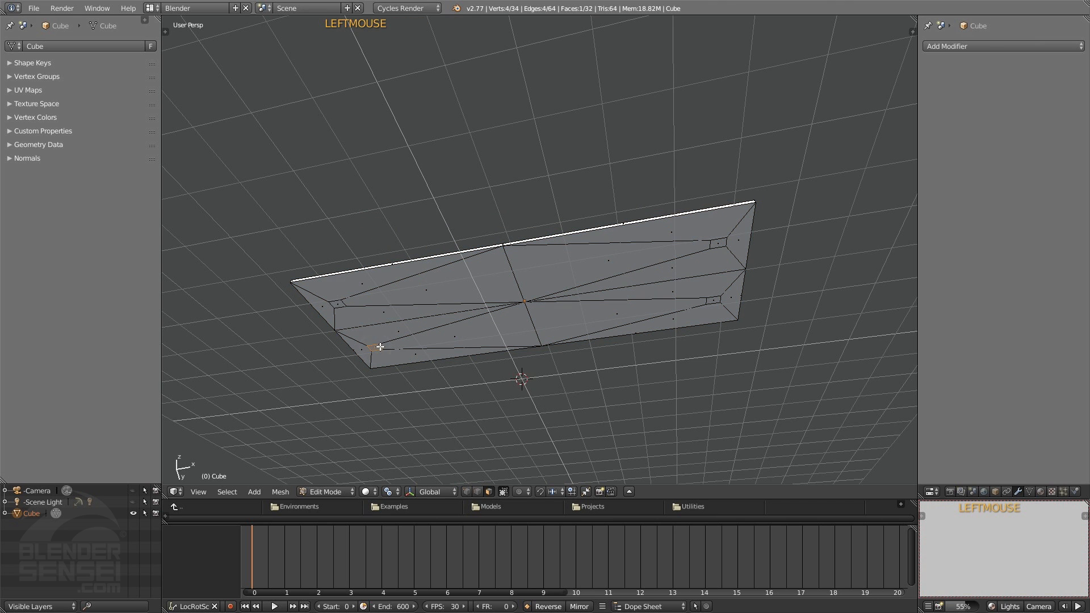
pyautogui.keyDown('shift'); pyautogui.click(337, 302); pyautogui.keyUp('shift')
pyautogui.keyDown('shift'); pyautogui.click(724, 241); pyautogui.keyUp('shift')
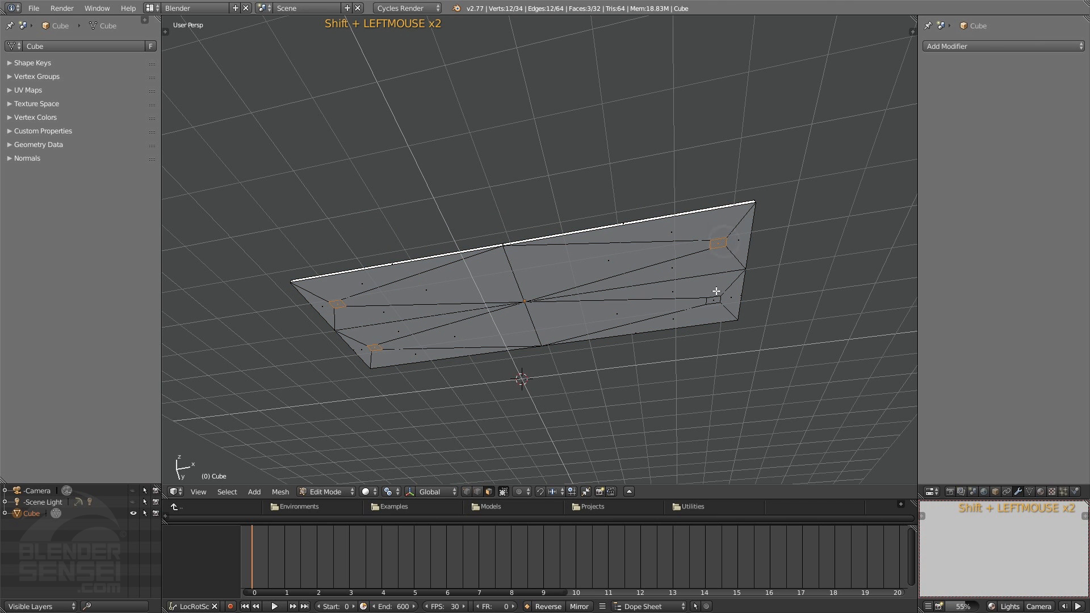
# Extrude the four selected small faces downward by about 0.25
pyautogui.moveTo(576, 286); pyautogui.dragTo(601, 272, button='middle')
pyautogui.press('e')
pyautogui.press('e')
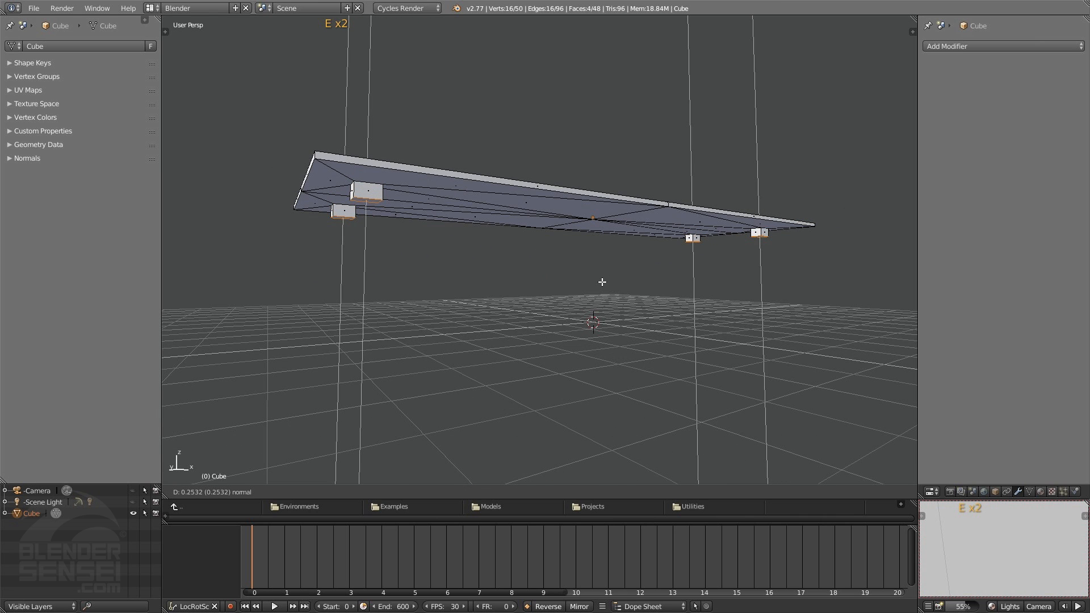
pyautogui.click(601, 281)
# Extrude the four block ends again in place and scale the new faces to about 0.72 around their own centres
pyautogui.press('e')
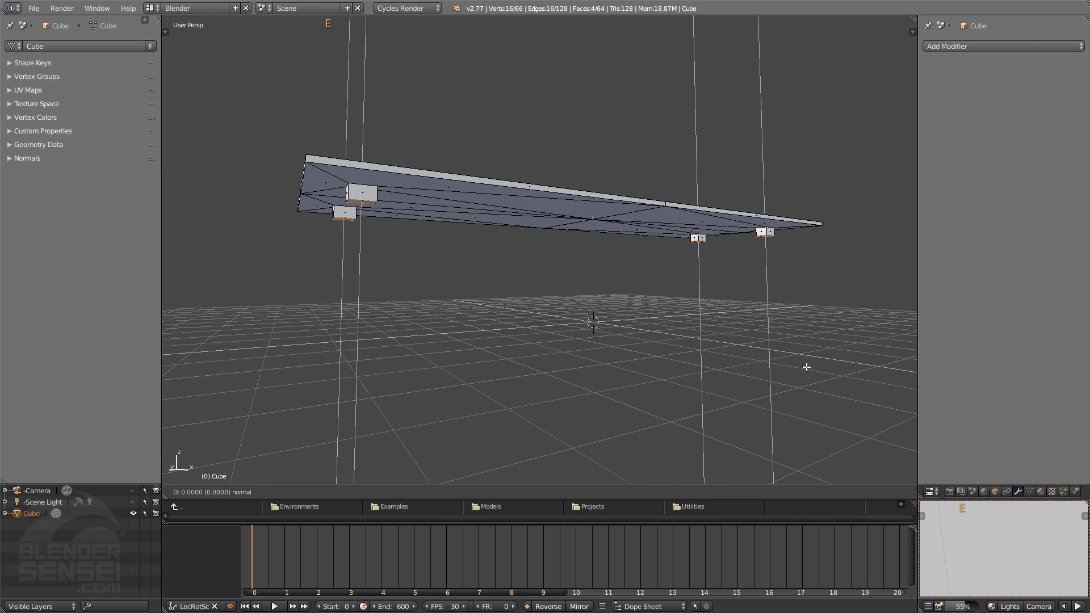
pyautogui.press('s')
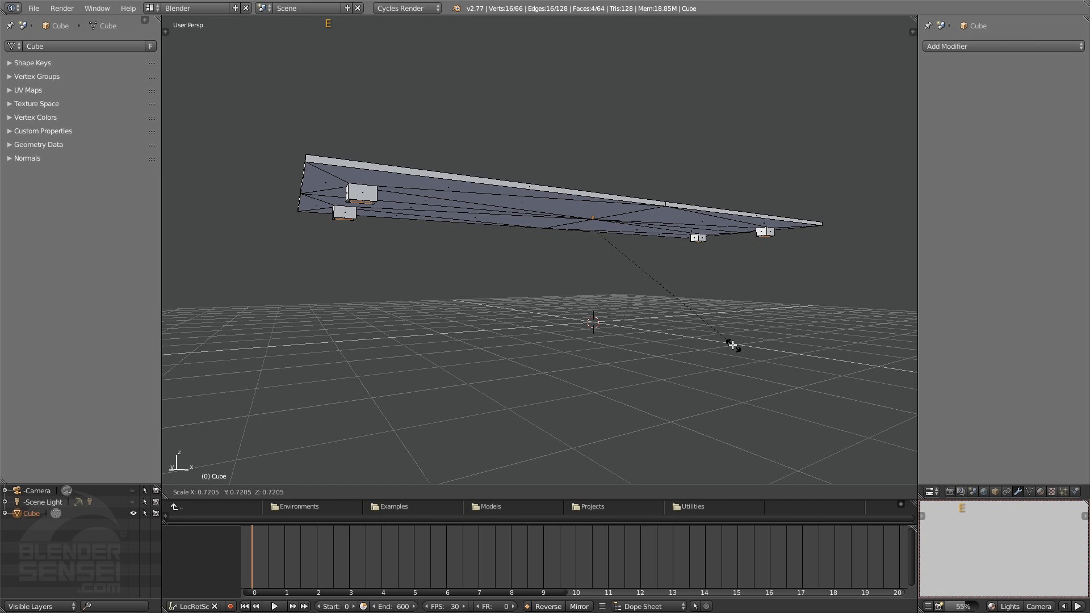
pyautogui.click(726, 344)
pyautogui.moveTo(380, 237); pyautogui.dragTo(490, 132, button='middle')
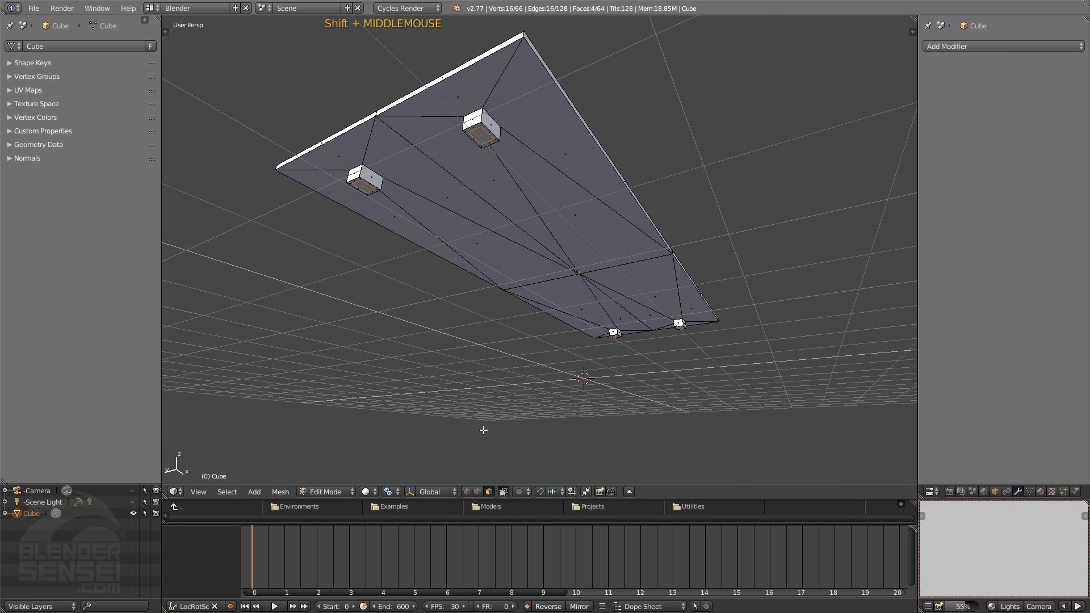
# Try scaling the four block ends together with the pivot point set to Median Point
pyautogui.click(394, 491)
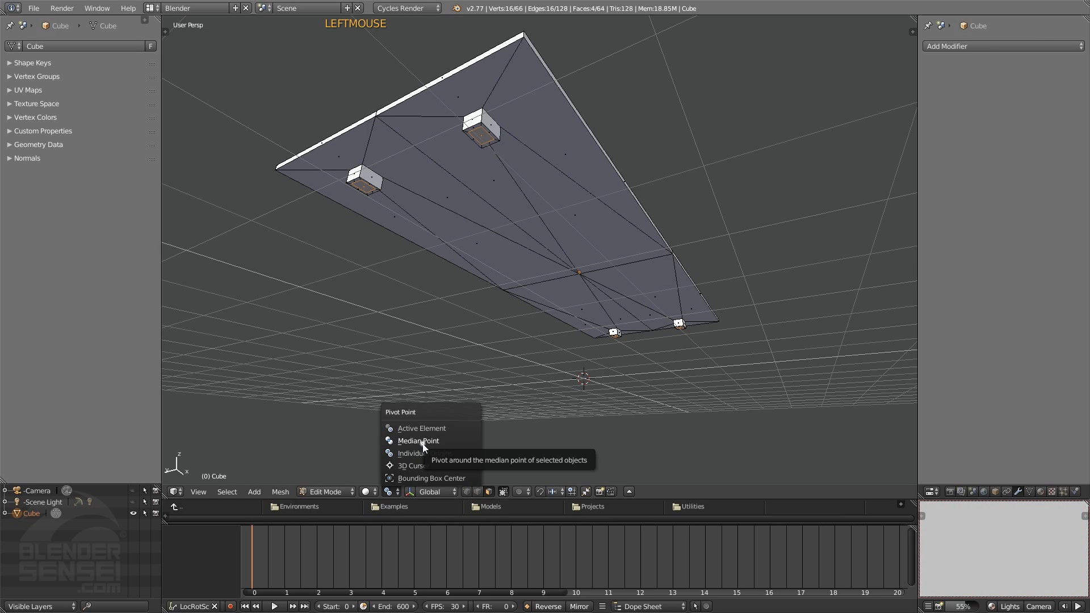
pyautogui.click(420, 441)
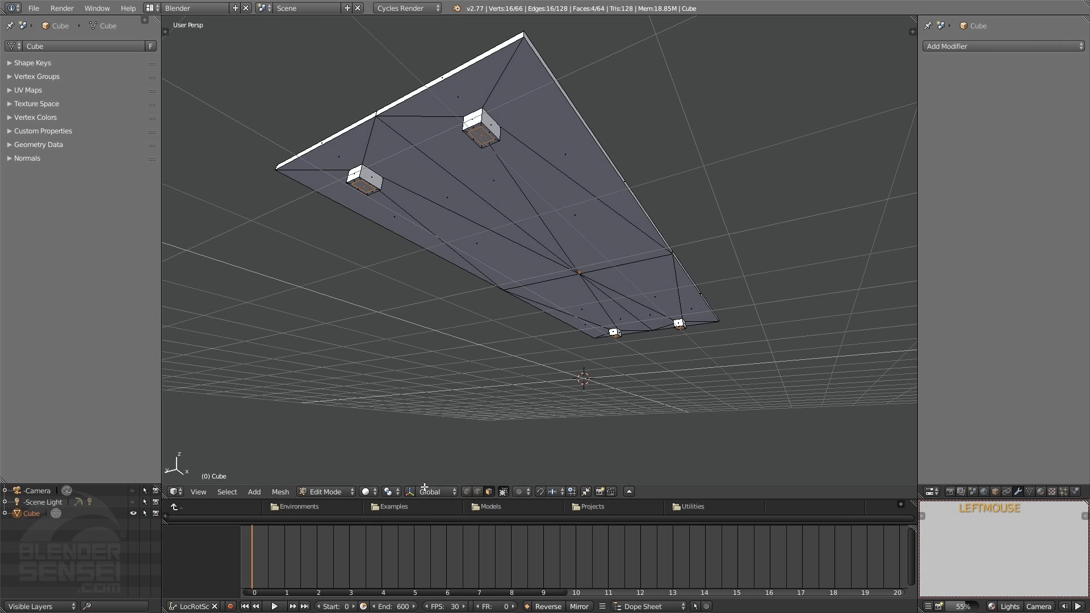
pyautogui.click(390, 491)
pyautogui.click(417, 445)
pyautogui.moveTo(680, 296); pyautogui.dragTo(653, 282, button='middle')
pyautogui.click(387, 491)
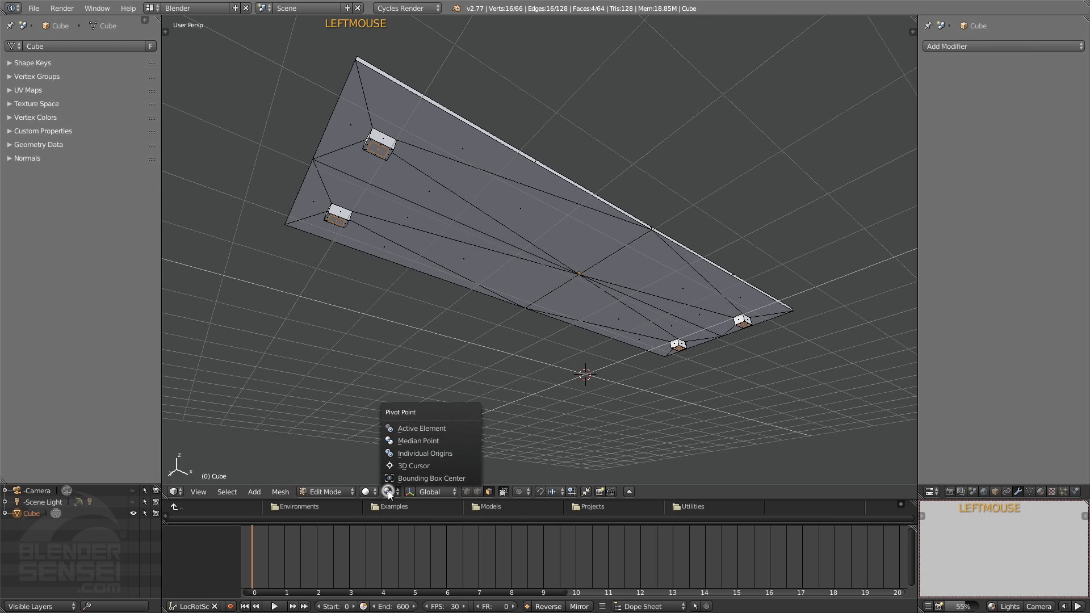
pyautogui.click(434, 453)
pyautogui.press('s')
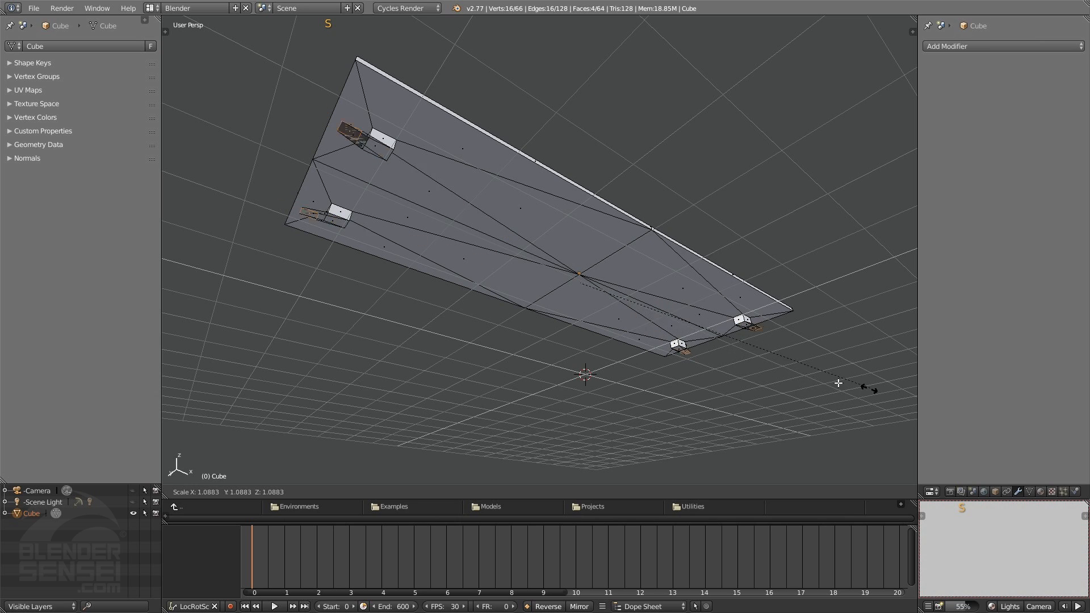
pyautogui.rightClick(668, 329)
# Set the pivot point to Individual Origins and scale the four block-end faces to about 0.84 along the global Y axis
pyautogui.moveTo(496, 267); pyautogui.dragTo(346, 213, button='middle')
pyautogui.click(388, 491)
pyautogui.click(413, 452)
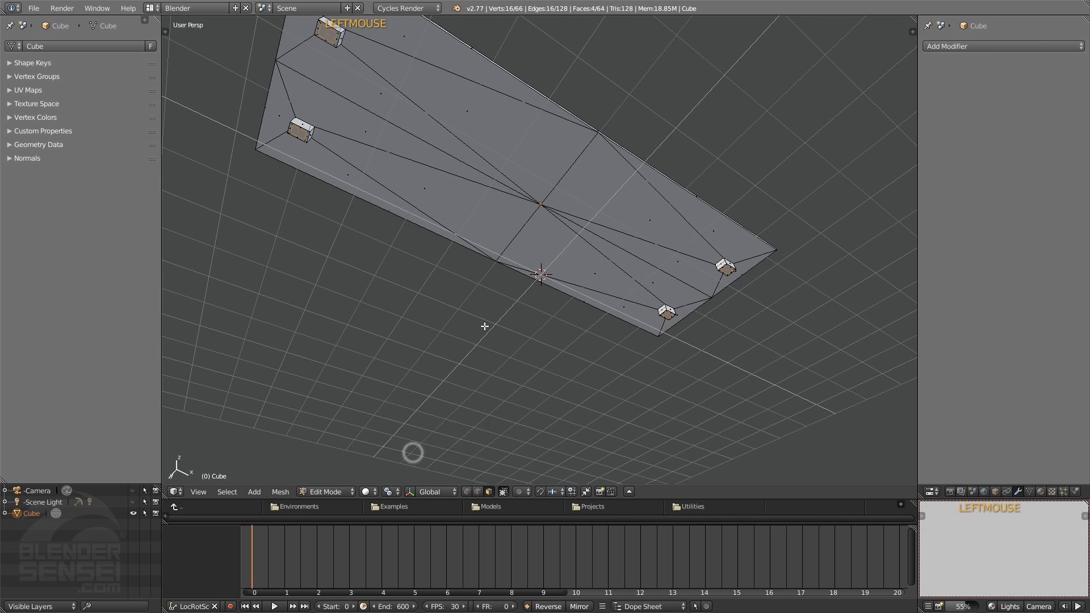
pyautogui.moveTo(420, 170); pyautogui.dragTo(409, 151, button='middle')
pyautogui.press('s')
pyautogui.press('x')
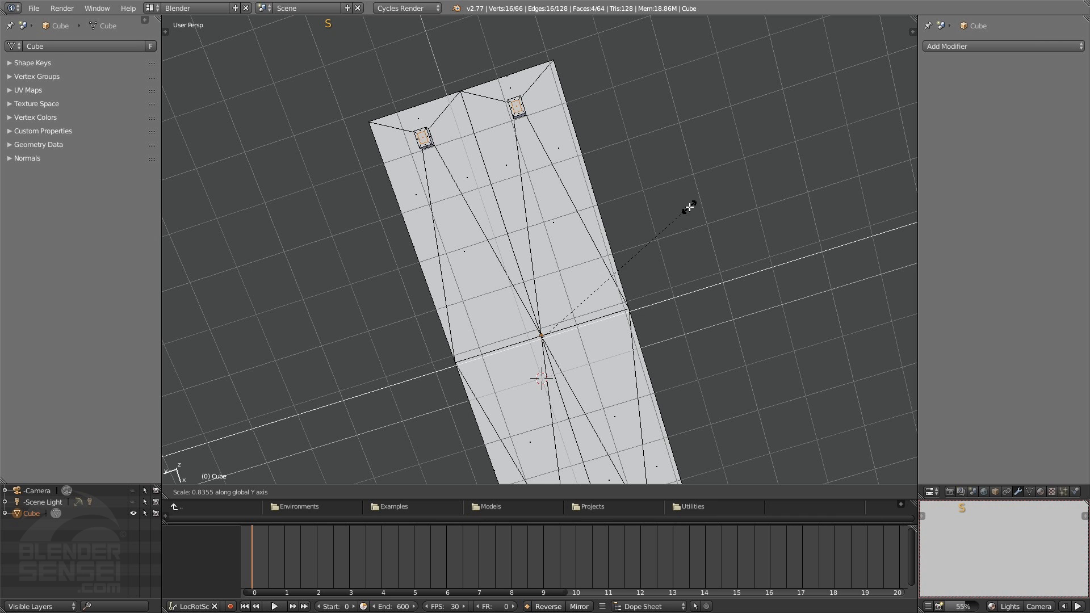
pyautogui.click(687, 215)
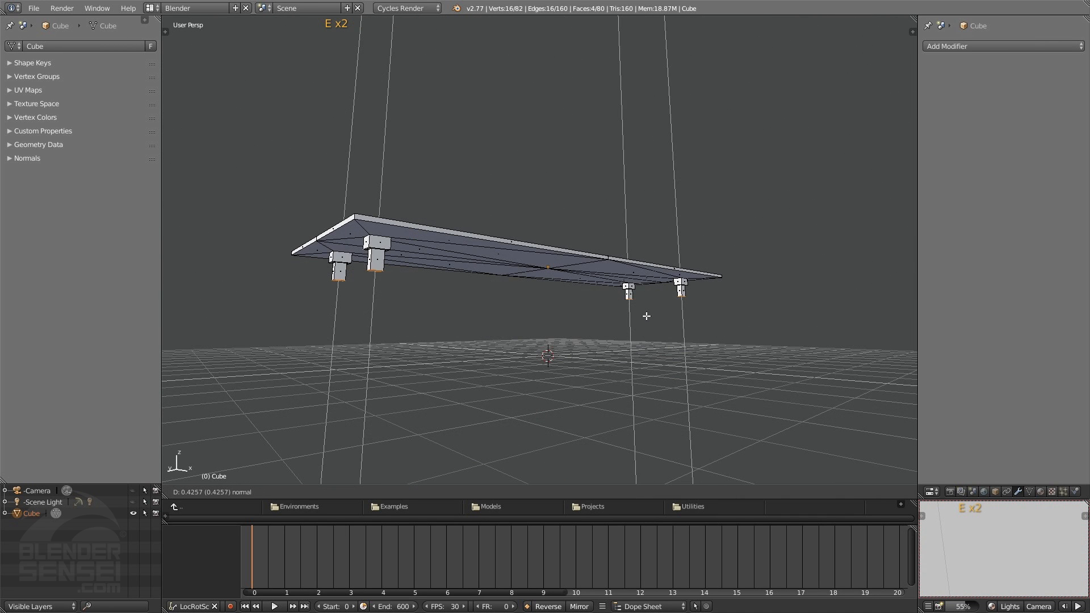
# Extrude the four block-end faces downward by about 3 units as legs and move their ends along Z to ground level
pyautogui.click(634, 402)
pyautogui.press('KP_1')
pyautogui.scroll(2, 625, 401)
pyautogui.press('g')
pyautogui.press('z')
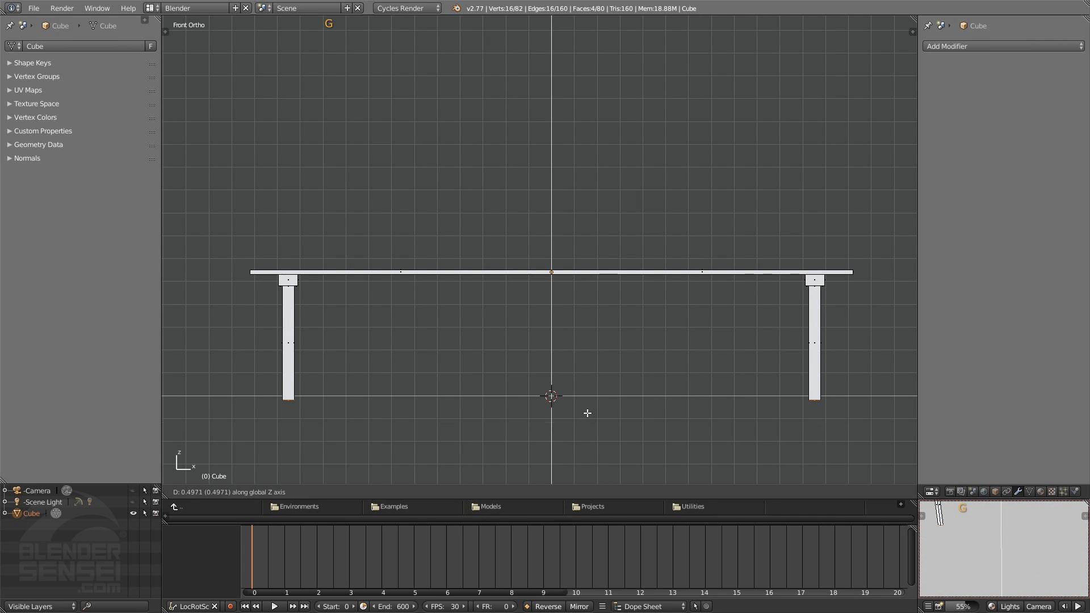
pyautogui.click(580, 410)
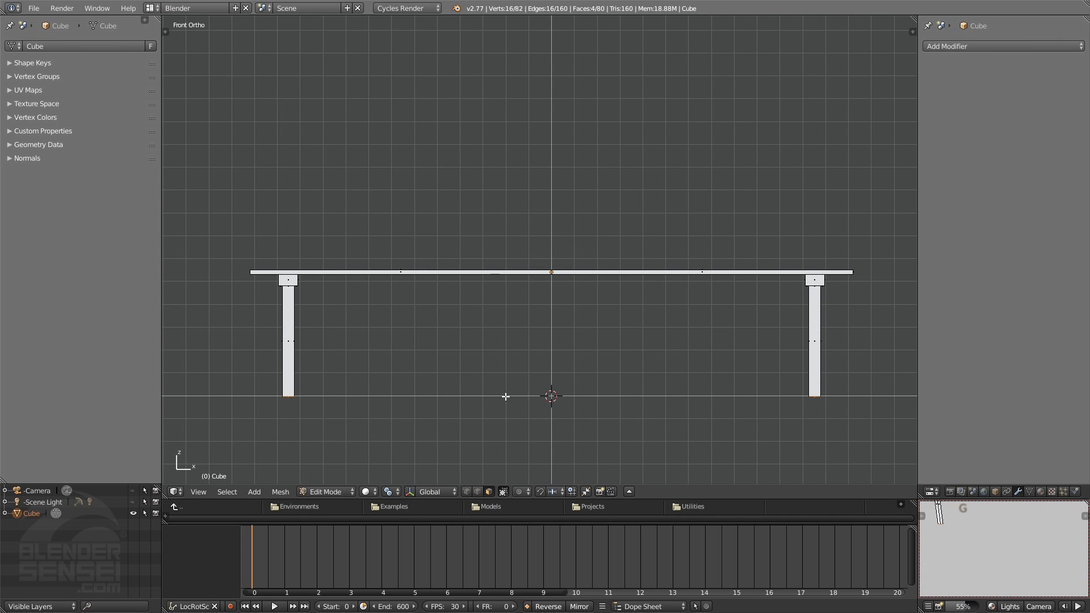
# Switch to vertex selection with wireframe display and clear the leg selection
pyautogui.moveTo(637, 396); pyautogui.dragTo(602, 337, button='middle')
pyautogui.scroll(-3, 608, 382)
pyautogui.press('1')
pyautogui.keyDown('shift'); pyautogui.moveTo(559, 234); pyautogui.dragTo(548, 254, button='middle'); pyautogui.keyUp('shift')
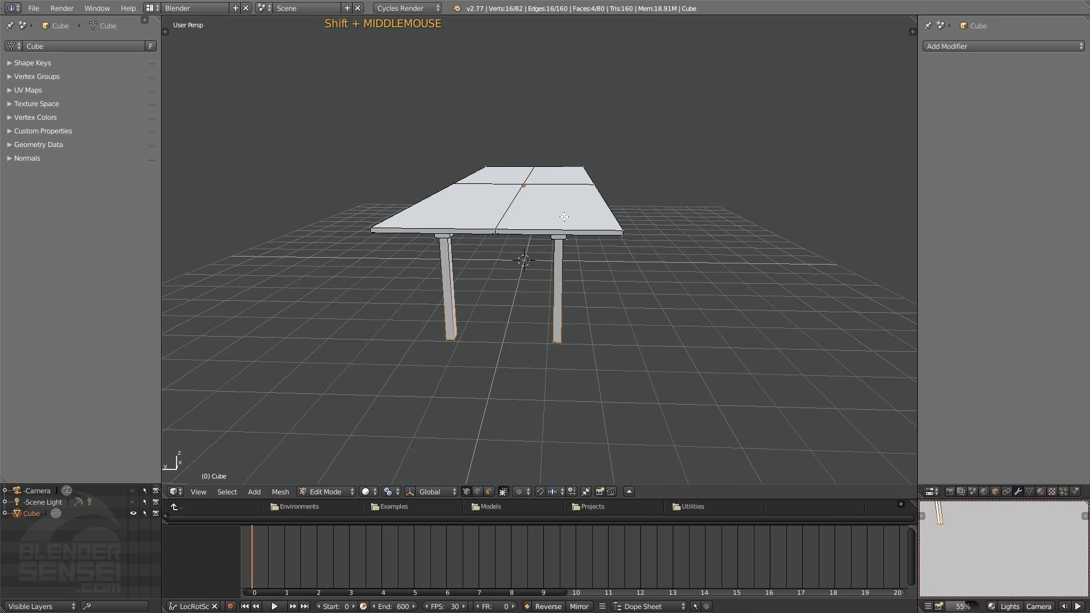
pyautogui.moveTo(562, 215); pyautogui.dragTo(568, 198, button='middle')
pyautogui.moveTo(635, 167)
pyautogui.mouseDown(button='middle')
pyautogui.moveTo(618, 182)
pyautogui.moveTo(650, 155)
pyautogui.mouseUp(button='middle')
pyautogui.press('z')
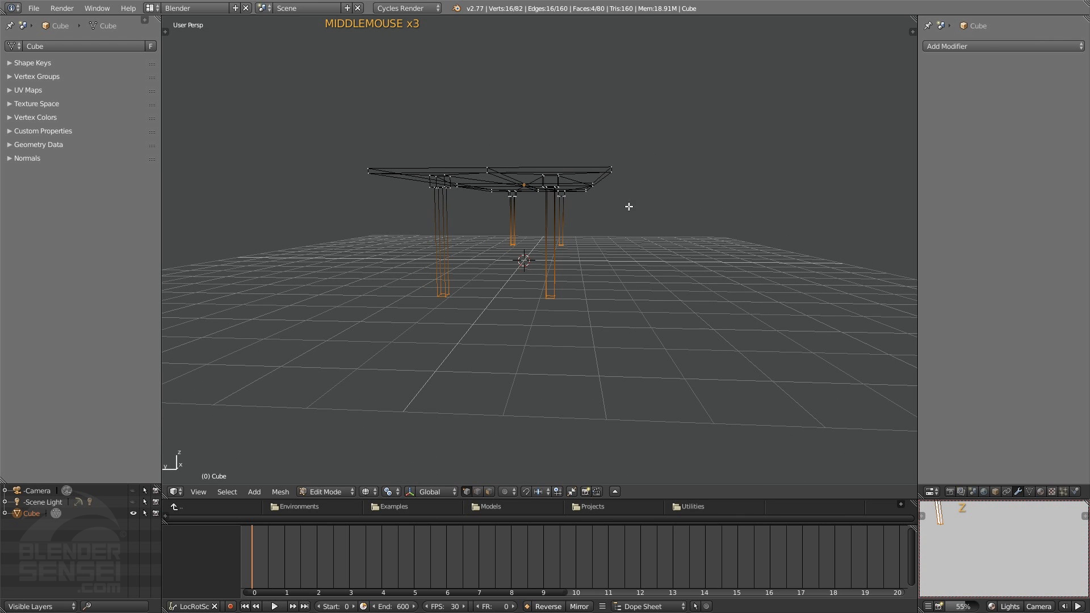
pyautogui.keyDown('shift'); pyautogui.scroll(-4, 667, 207); pyautogui.keyUp('shift')
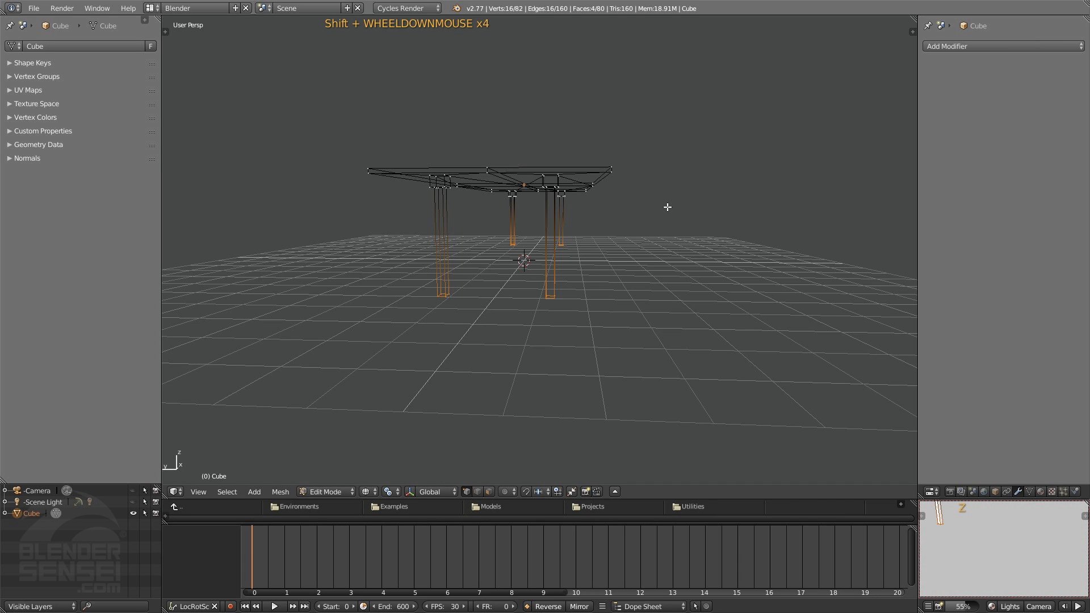
pyautogui.moveTo(679, 164); pyautogui.dragTo(705, 208, button='middle')
# Circle-select the vertices along both long edges of the tabletop
pyautogui.press('c')
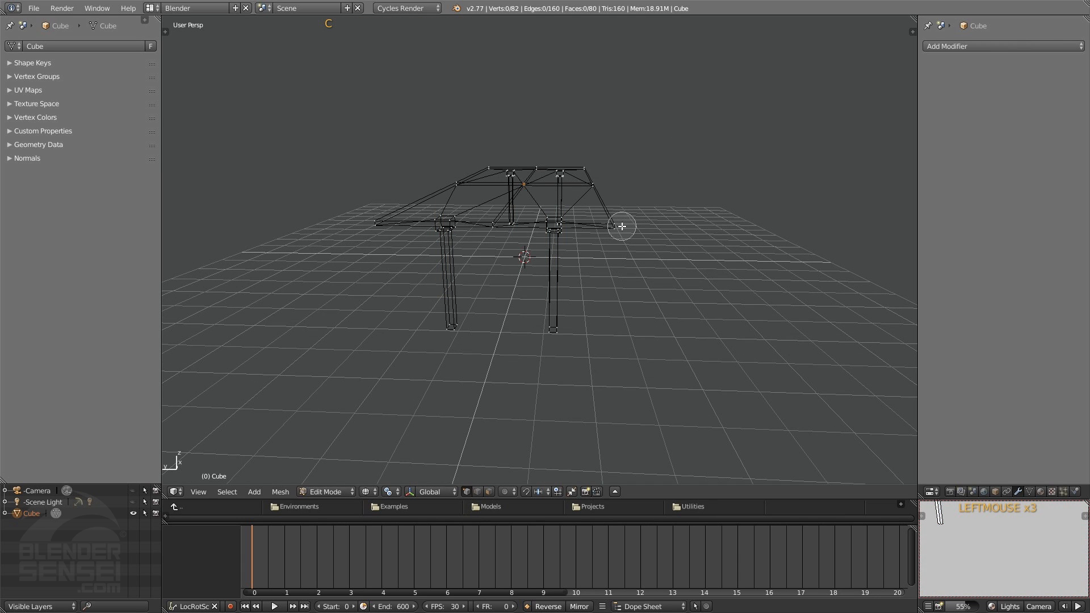
pyautogui.moveTo(621, 226)
pyautogui.mouseDown()
pyautogui.moveTo(591, 182)
pyautogui.moveTo(591, 161)
pyautogui.mouseUp()
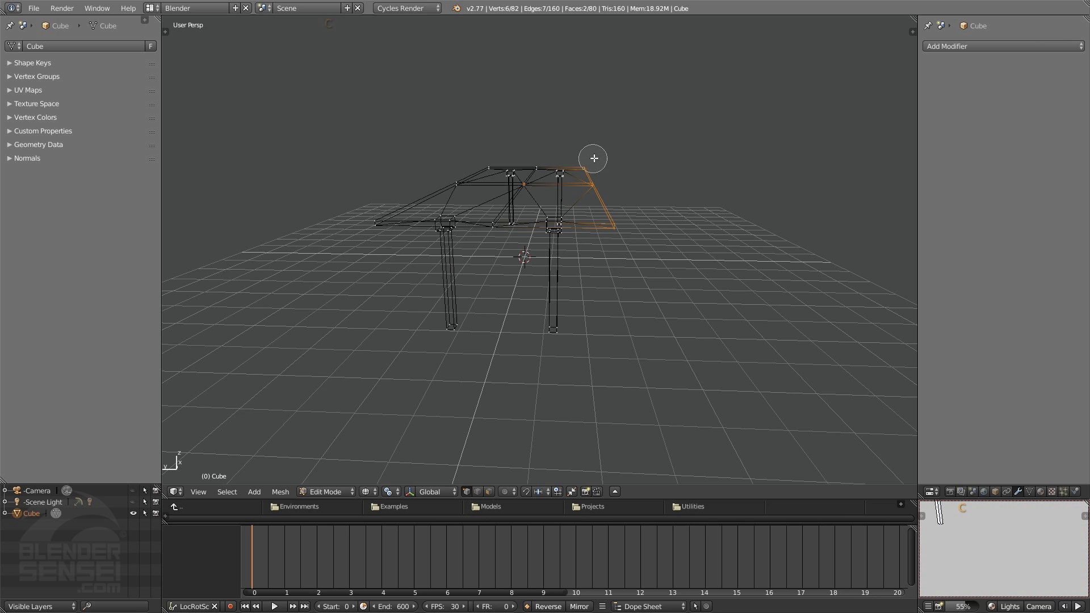
pyautogui.rightClick(649, 226)
pyautogui.moveTo(649, 248); pyautogui.dragTo(659, 262, button='middle')
pyautogui.press('c')
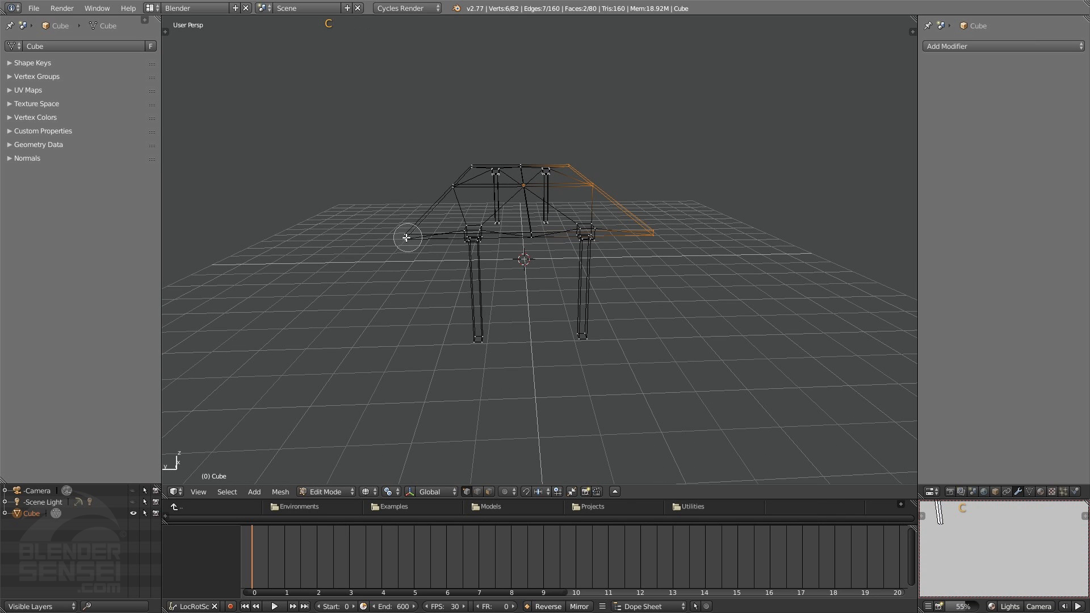
pyautogui.click(407, 238)
pyautogui.moveTo(415, 212); pyautogui.dragTo(460, 163)
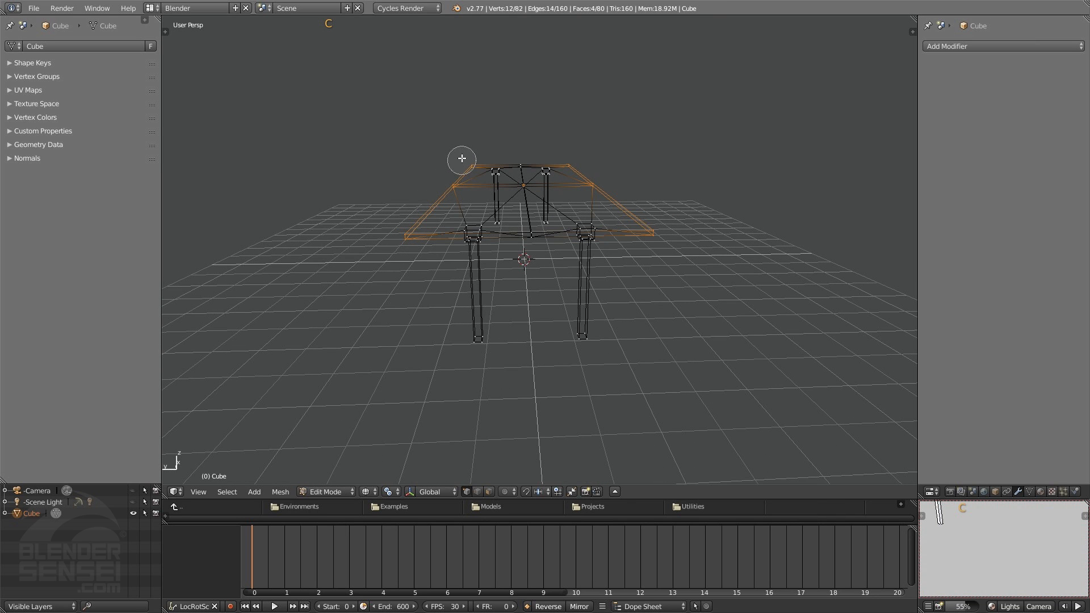
pyautogui.rightClick(492, 185)
# Narrow the tabletop by scaling its selected long edges along Y around the Median Point in the left view
pyautogui.hotkey('ctrl', '3')
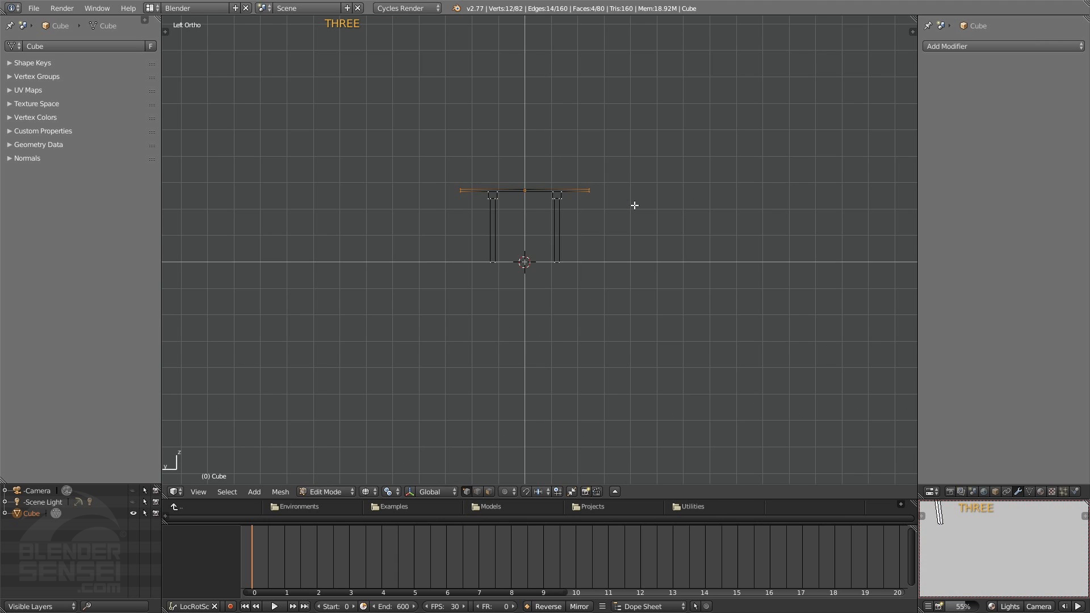
pyautogui.scroll(3, 636, 250)
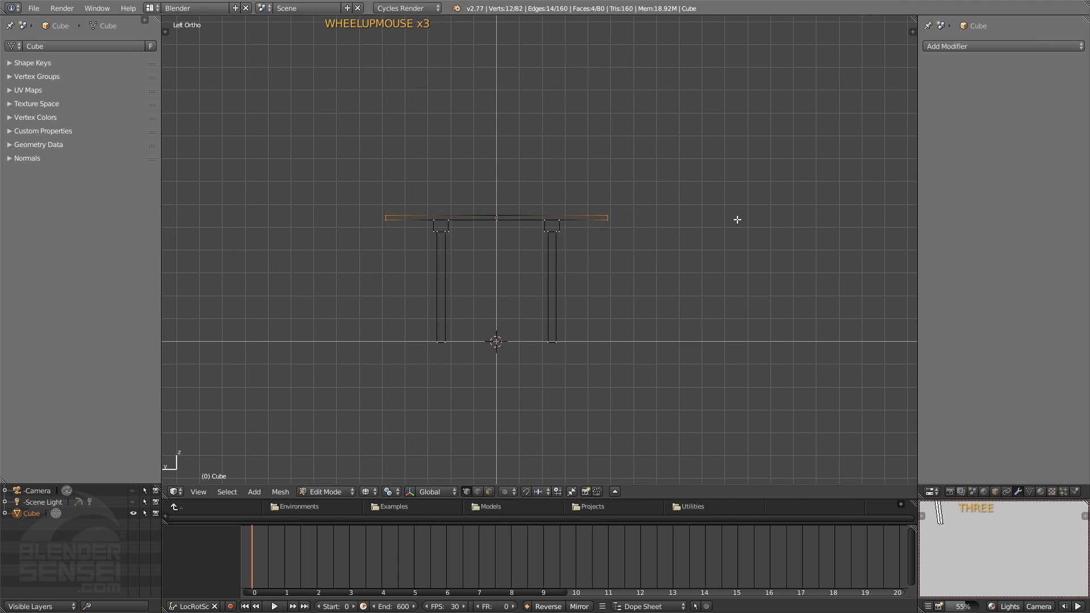
pyautogui.click(396, 493)
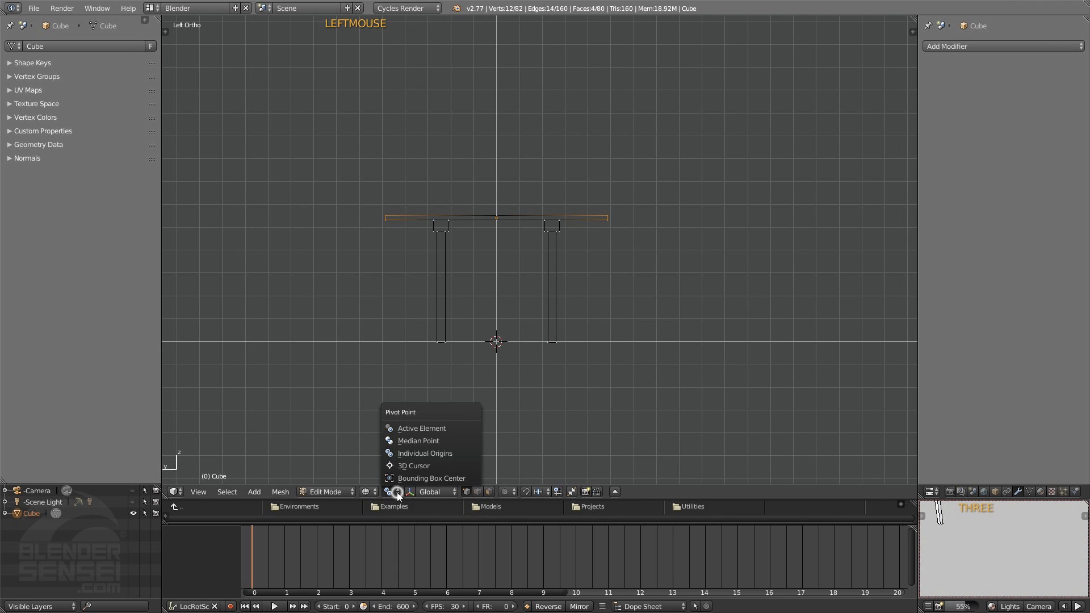
pyautogui.click(418, 439)
pyautogui.press('s')
pyautogui.press('y')
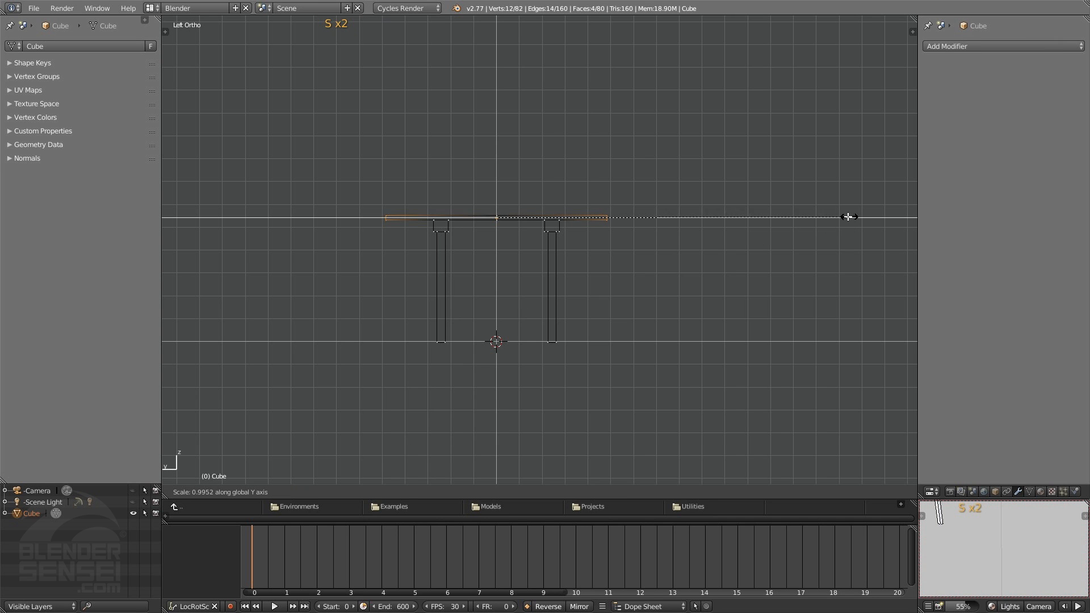
pyautogui.click(753, 214)
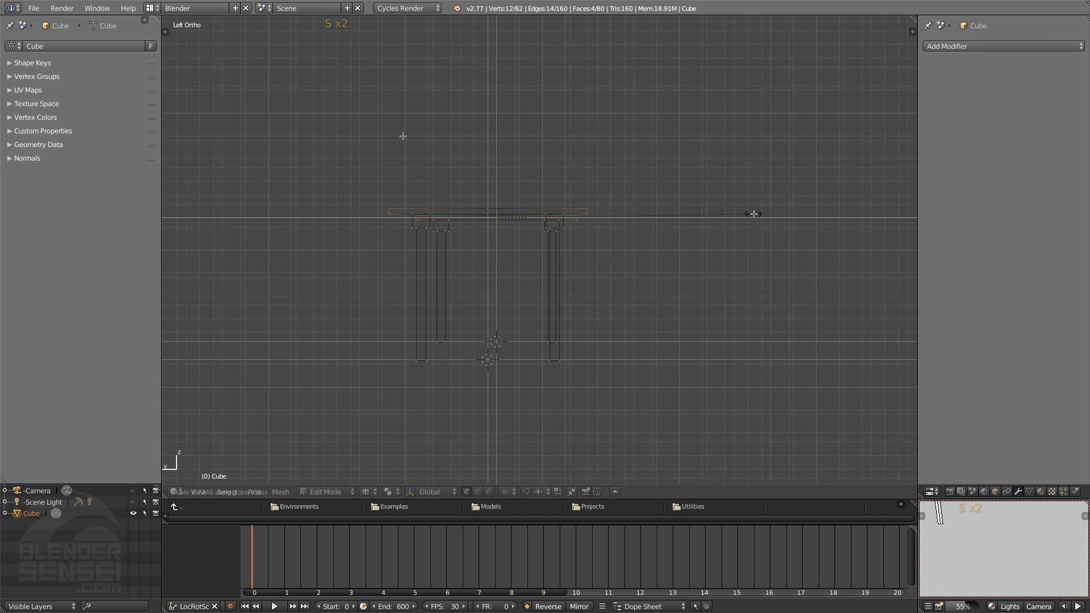
# Box-select one long side of the table with its legs in wireframe and move it inward about 0.55 along Y
pyautogui.moveTo(516, 163); pyautogui.dragTo(528, 207, button='middle')
pyautogui.scroll(-4, 514, 210)
pyautogui.moveTo(525, 272); pyautogui.dragTo(542, 214, button='middle')
pyautogui.press('KP_3')
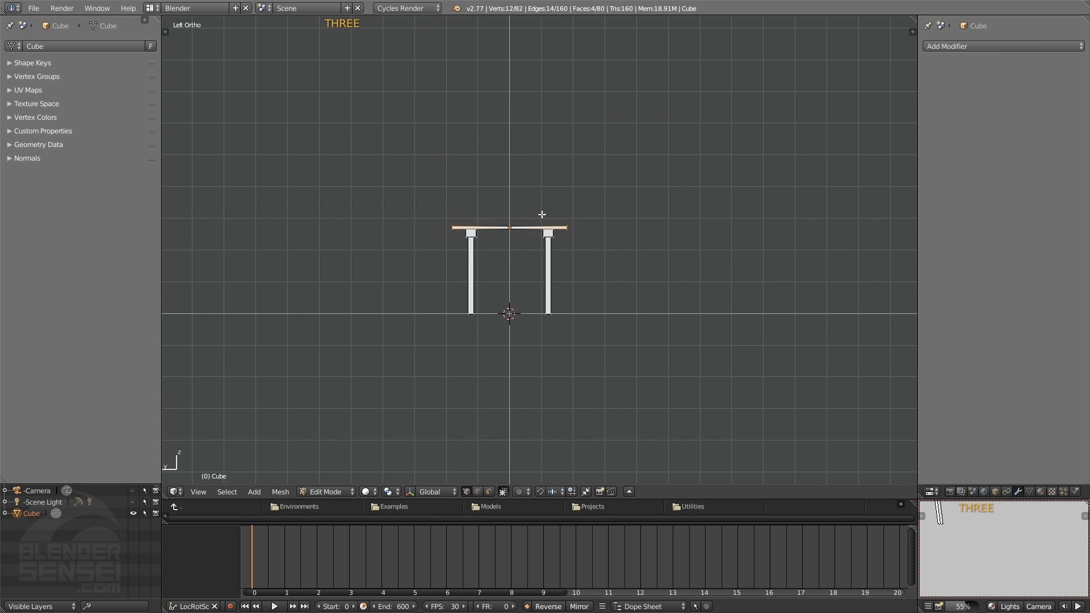
pyautogui.scroll(2, 538, 242)
pyautogui.press('z')
pyautogui.scroll(1, 538, 242)
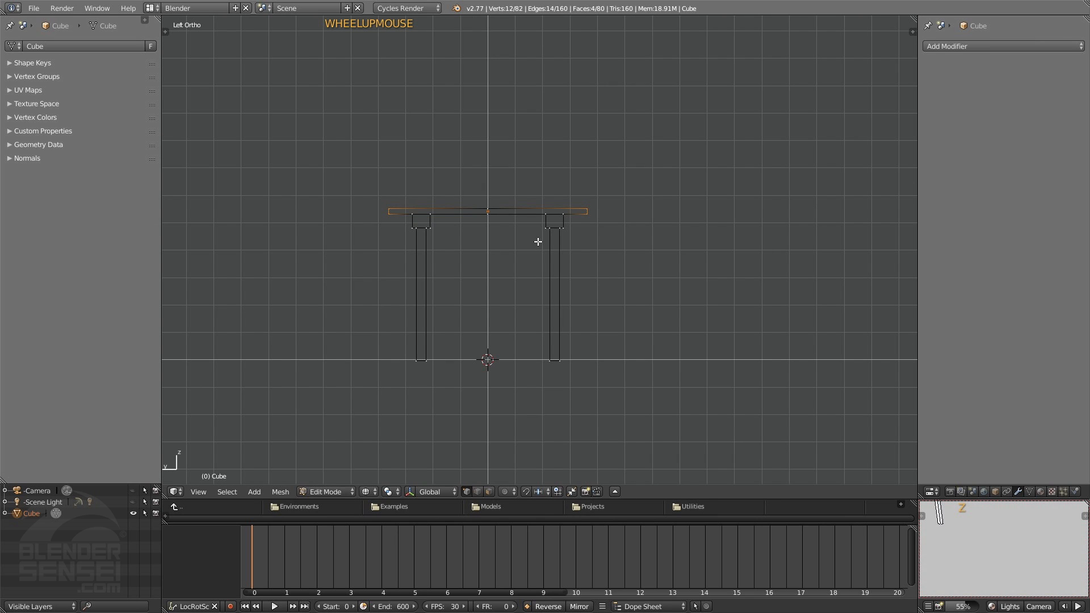
pyautogui.press('b')
pyautogui.moveTo(354, 162); pyautogui.dragTo(448, 397)
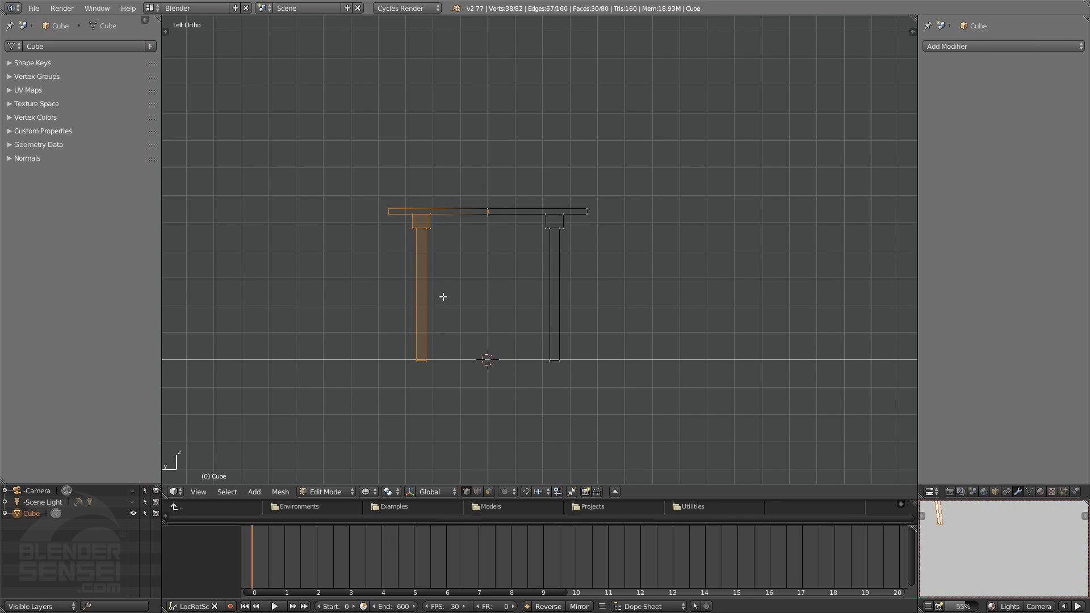
pyautogui.press('g')
pyautogui.press('y')
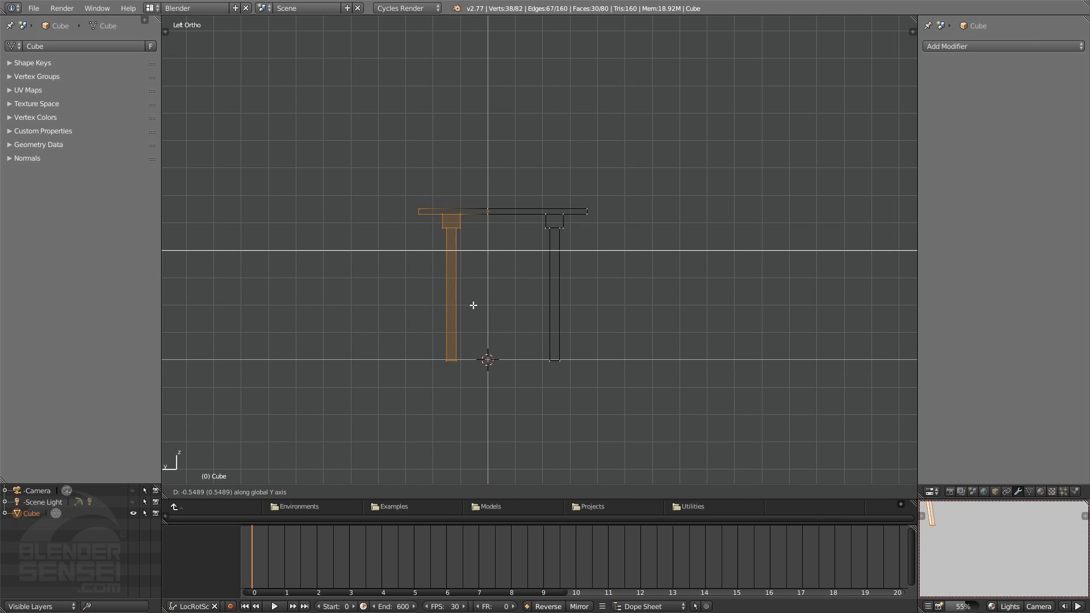
pyautogui.click(474, 306)
# Box-select the opposite long side of the table with its legs and move it inward about 0.51 along Y
pyautogui.press('b')
pyautogui.moveTo(530, 391); pyautogui.dragTo(530, 391)
pyautogui.press('g')
pyautogui.press('y')
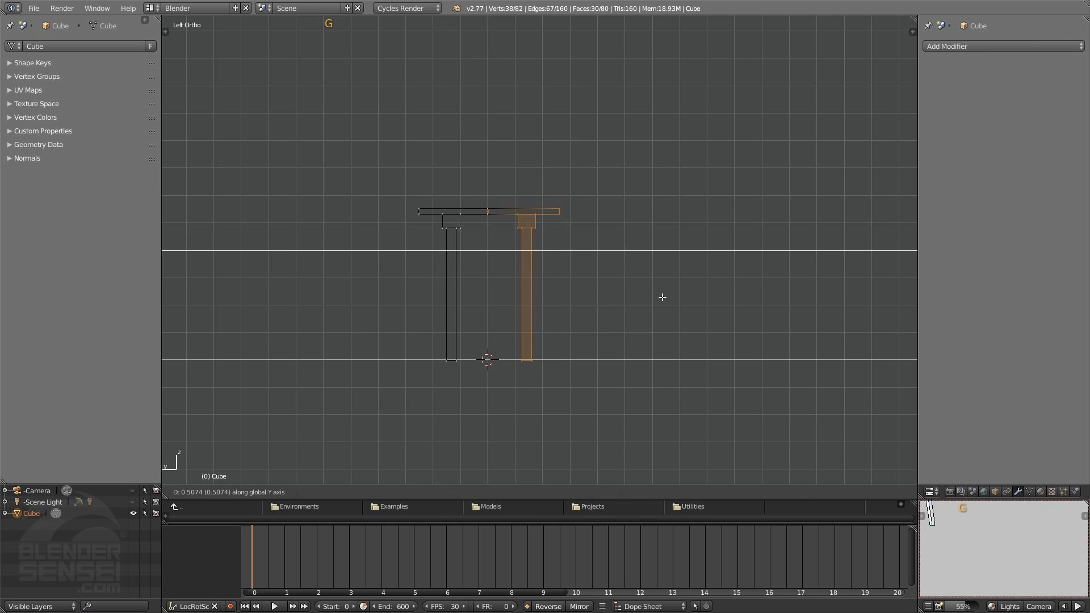
pyautogui.click(660, 297)
# Return to Object Mode and add a Bevel modifier with 4 segments to the table
pyautogui.moveTo(638, 250); pyautogui.dragTo(519, 297, button='middle')
pyautogui.press('Tab')
pyautogui.scroll(2, 518, 332)
pyautogui.press('t')
pyautogui.keyDown('shift'); pyautogui.moveTo(519, 298); pyautogui.dragTo(503, 301, button='middle'); pyautogui.keyUp('shift')
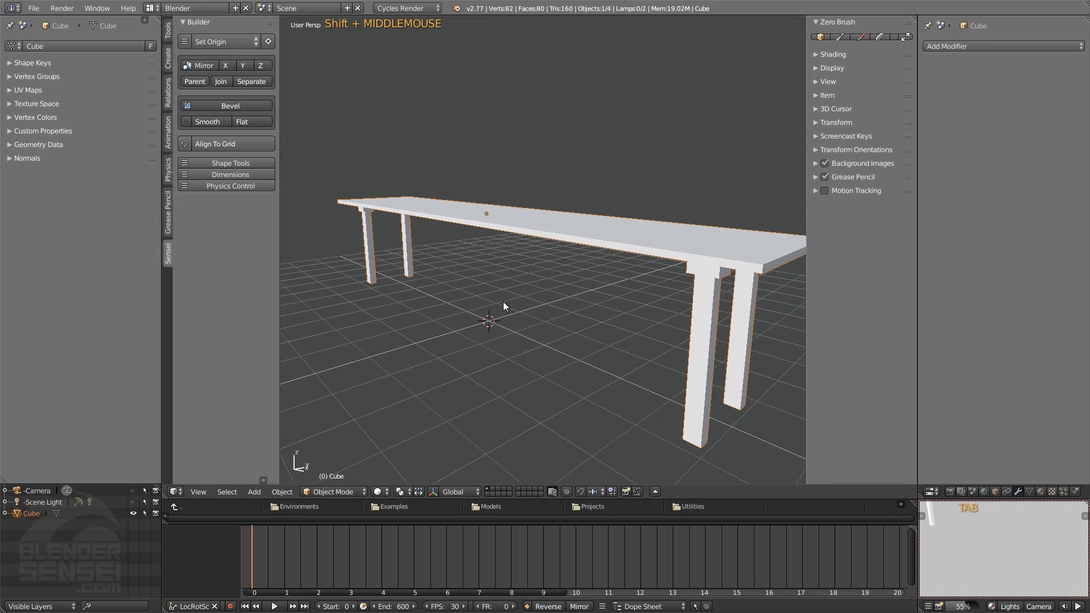
pyautogui.click(267, 108)
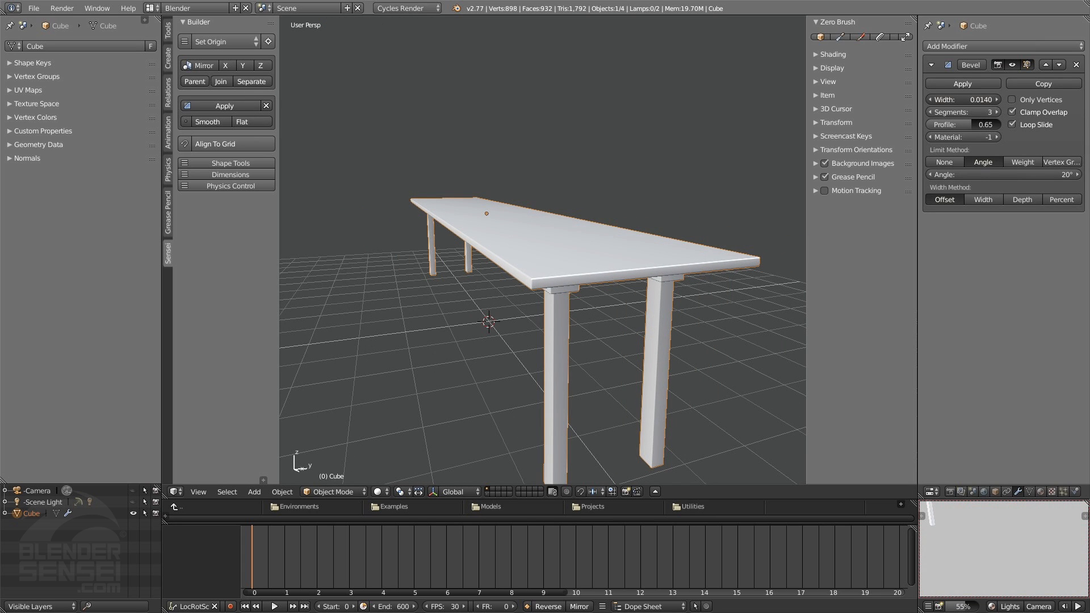
pyautogui.keyDown('ctrl'); pyautogui.moveTo(732, 272); pyautogui.dragTo(723, 257, button='middle'); pyautogui.keyUp('ctrl')
pyautogui.click(996, 112)
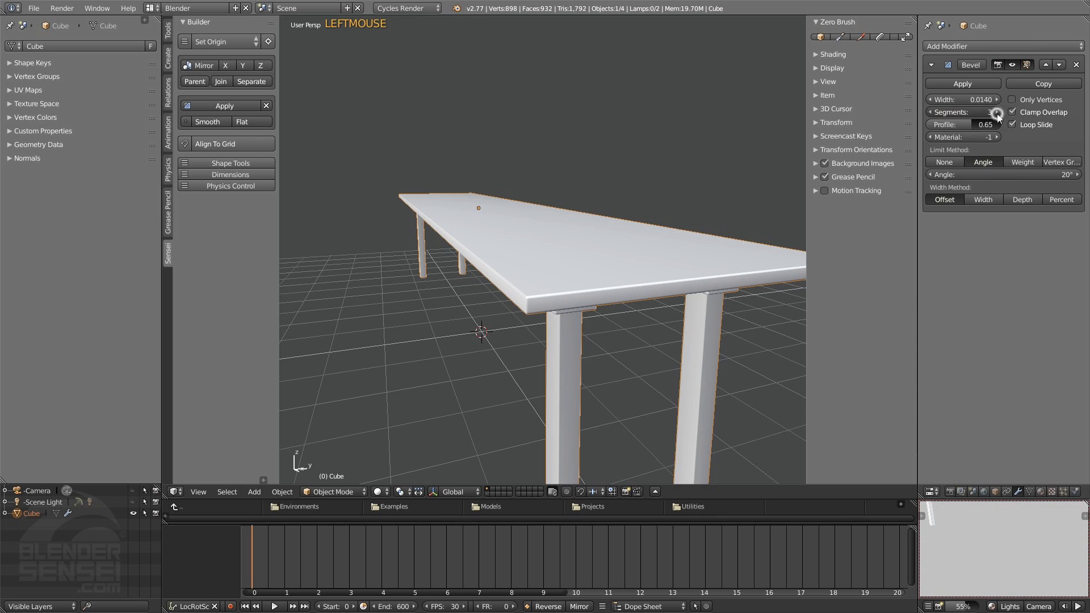
pyautogui.moveTo(579, 203); pyautogui.dragTo(598, 324, button='middle')
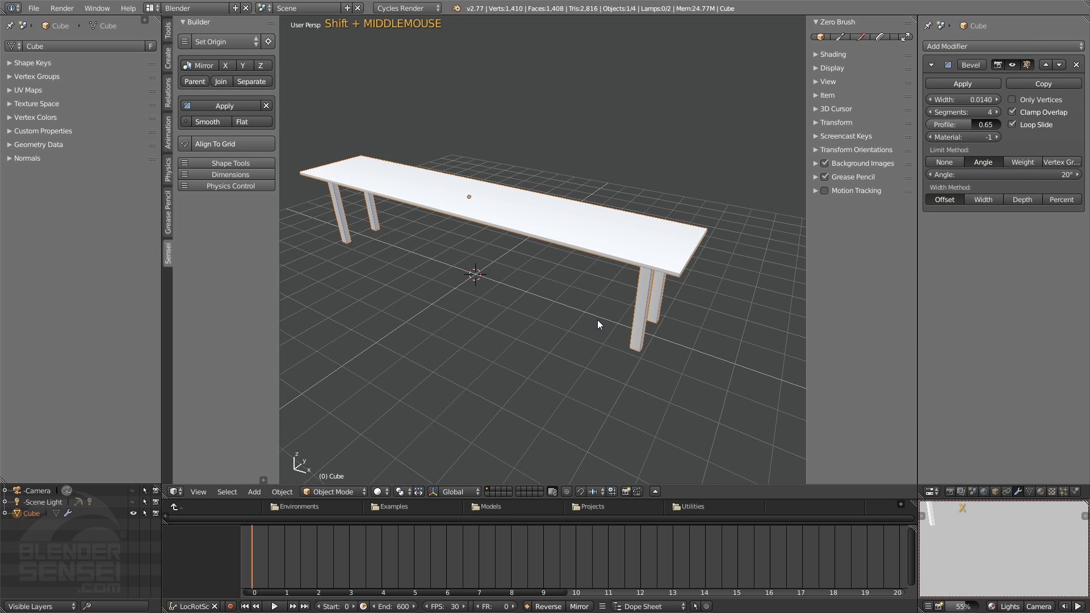
# Add a mesh circle at the 3D cursor and fill it with a grid of faces in Edit Mode
pyautogui.hotkey('shift', 'a')
pyautogui.moveTo(597, 319)
pyautogui.click(630, 343)
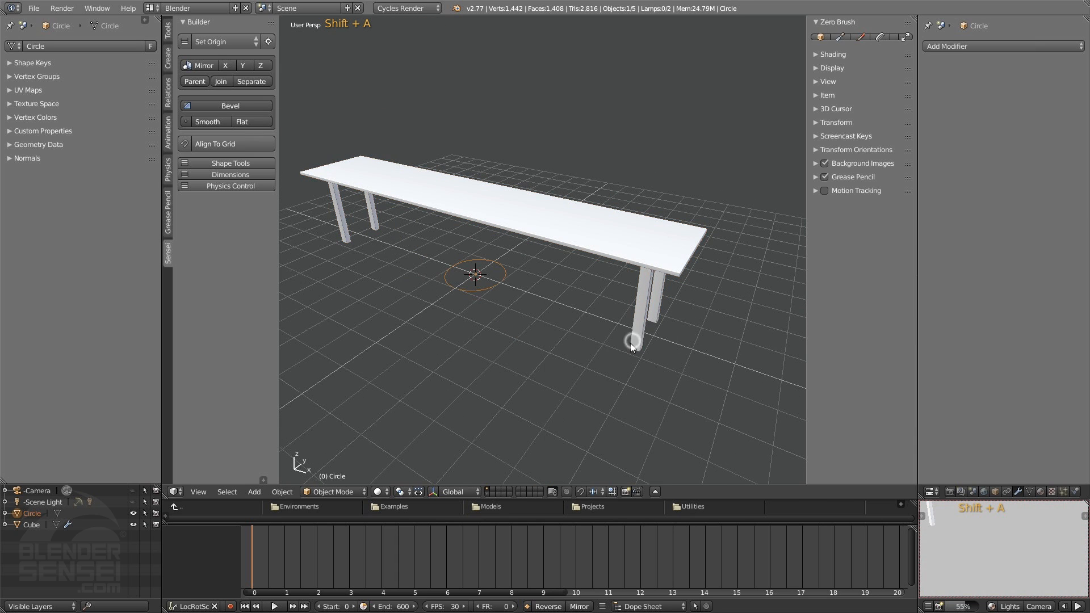
pyautogui.scroll(-1, 497, 283)
pyautogui.press('Tab')
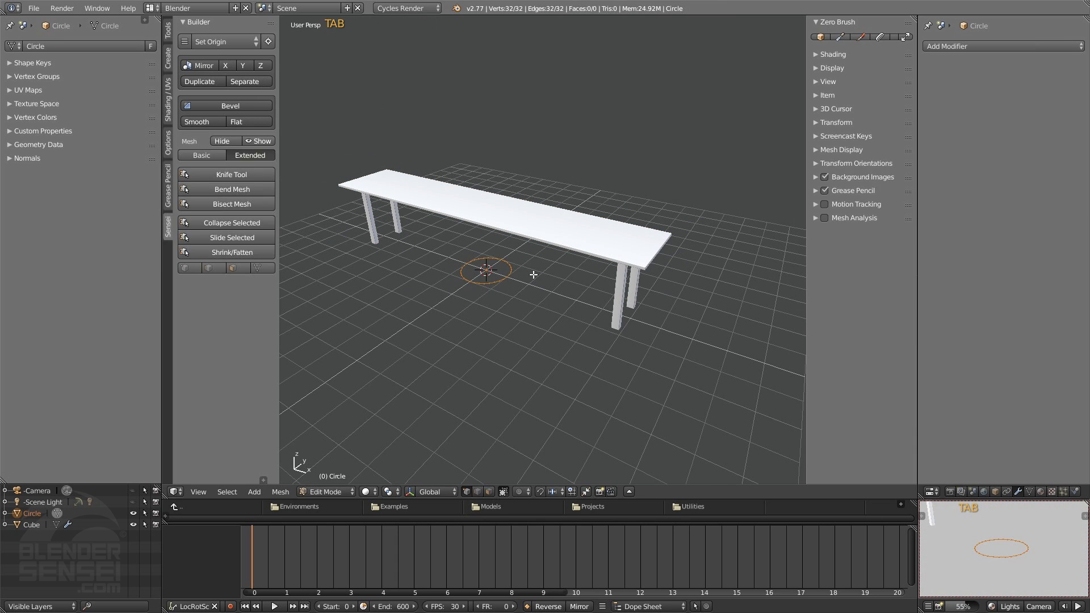
pyautogui.press('f')
pyautogui.moveTo(534, 275); pyautogui.dragTo(456, 324, button='middle')
pyautogui.scroll(2, 472, 328)
pyautogui.moveTo(525, 294); pyautogui.dragTo(516, 287, button='middle')
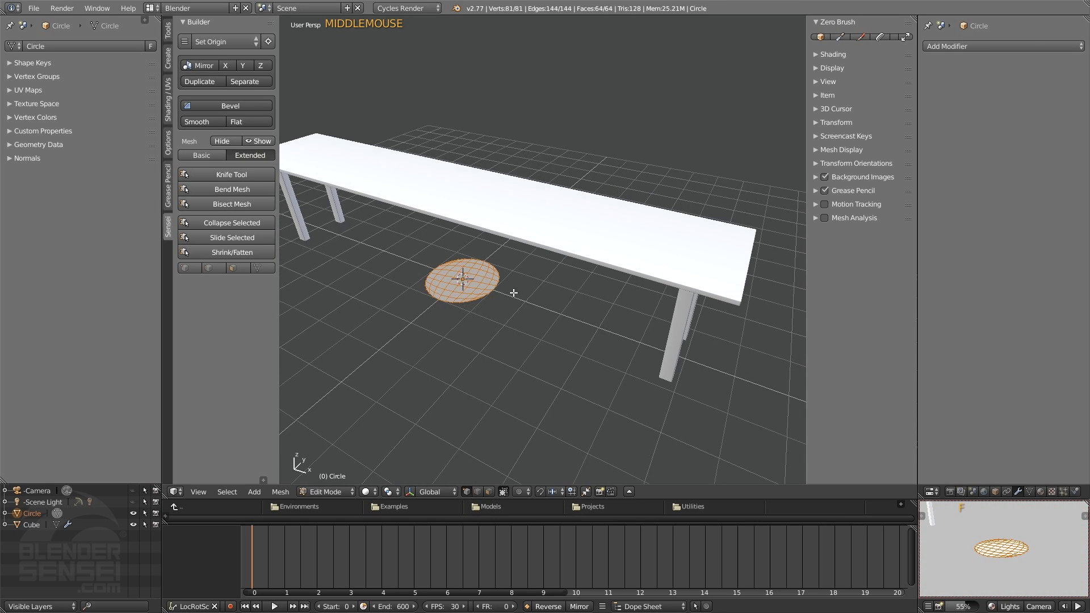
# Return to Object Mode and scale the filled circle up into a floor extending well beyond the table on all sides
pyautogui.scroll(2, 458, 342)
pyautogui.scroll(-6, 480, 312)
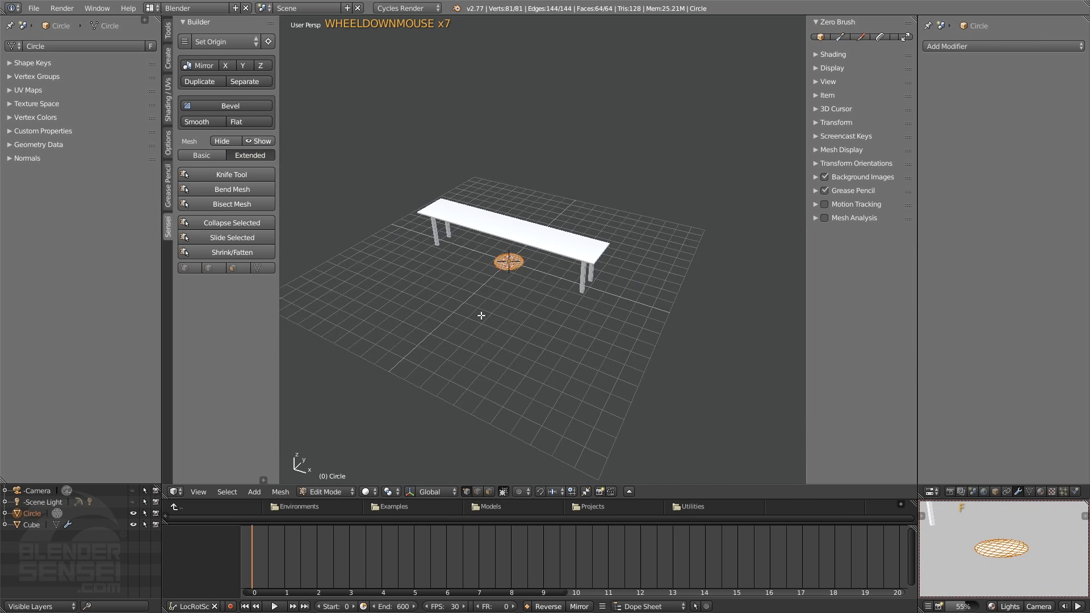
pyautogui.scroll(3, 481, 315)
pyautogui.press('Tab')
pyautogui.press('s')
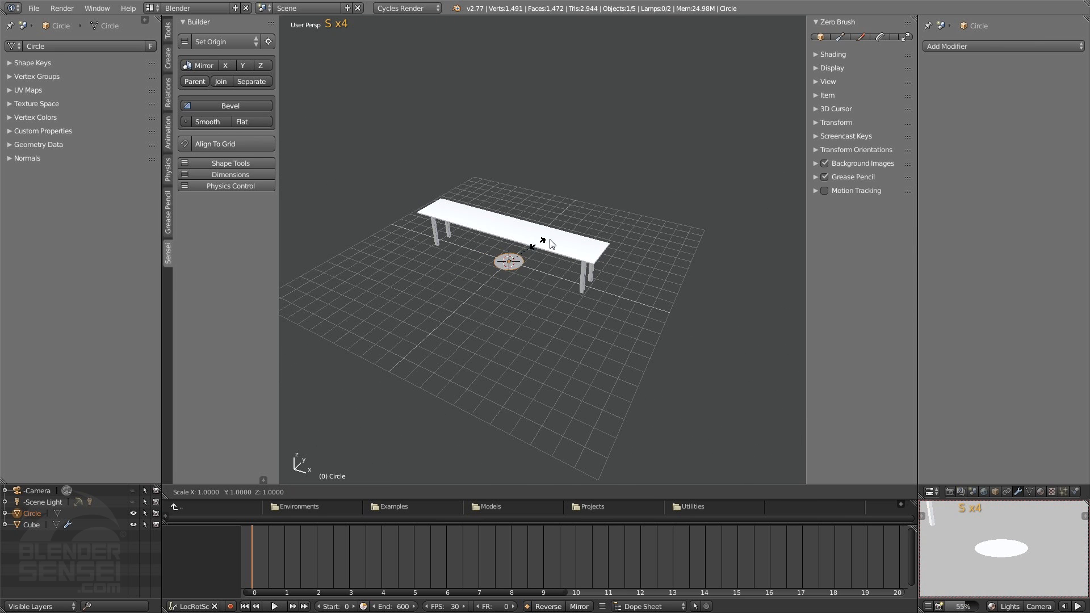
pyautogui.click(674, 218)
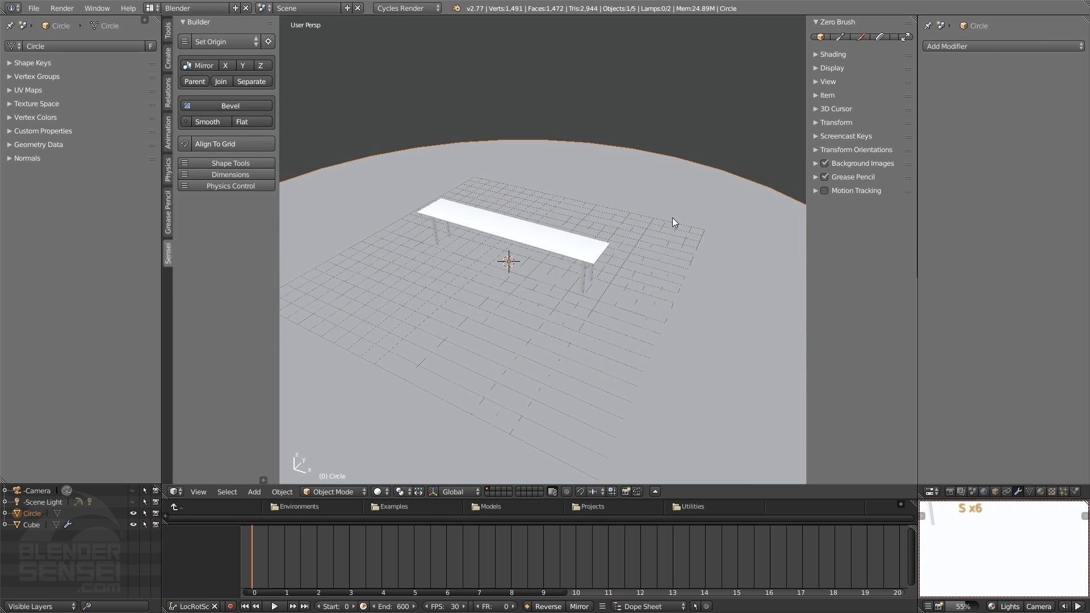
# Add a Subdivision Surface modifier with 1 subdivision to the enlarged circle
pyautogui.scroll(2, 653, 250)
pyautogui.moveTo(640, 264); pyautogui.dragTo(639, 268, button='middle')
pyautogui.press('w')
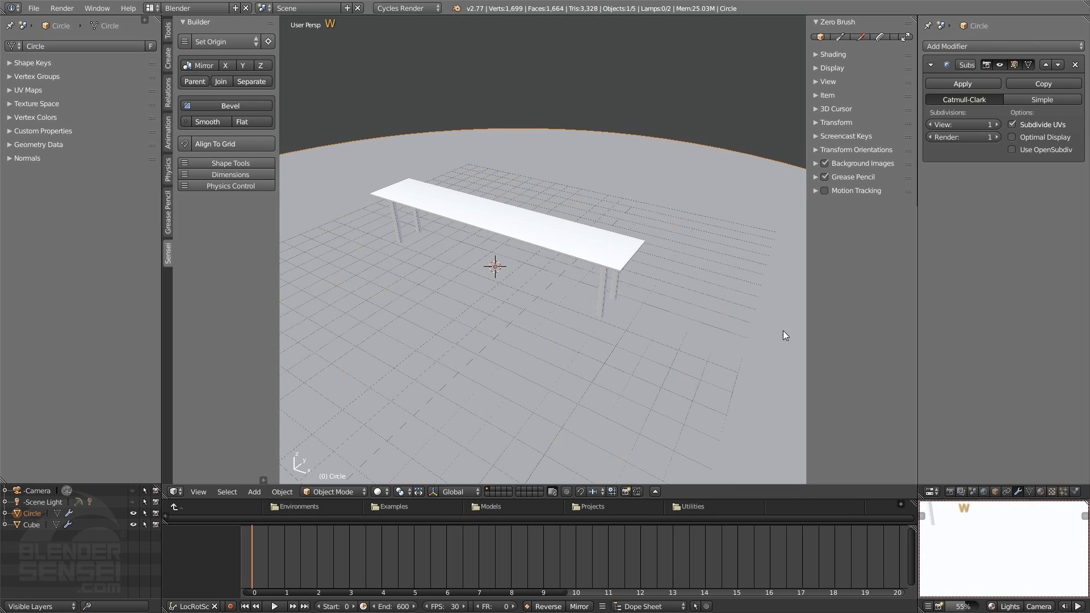
# Examine where the table legs meet the floor in front view and from an angle
pyautogui.moveTo(545, 267); pyautogui.dragTo(536, 295, button='middle')
pyautogui.press('1')
pyautogui.scroll(4, 588, 287)
pyautogui.scroll(2, 622, 301)
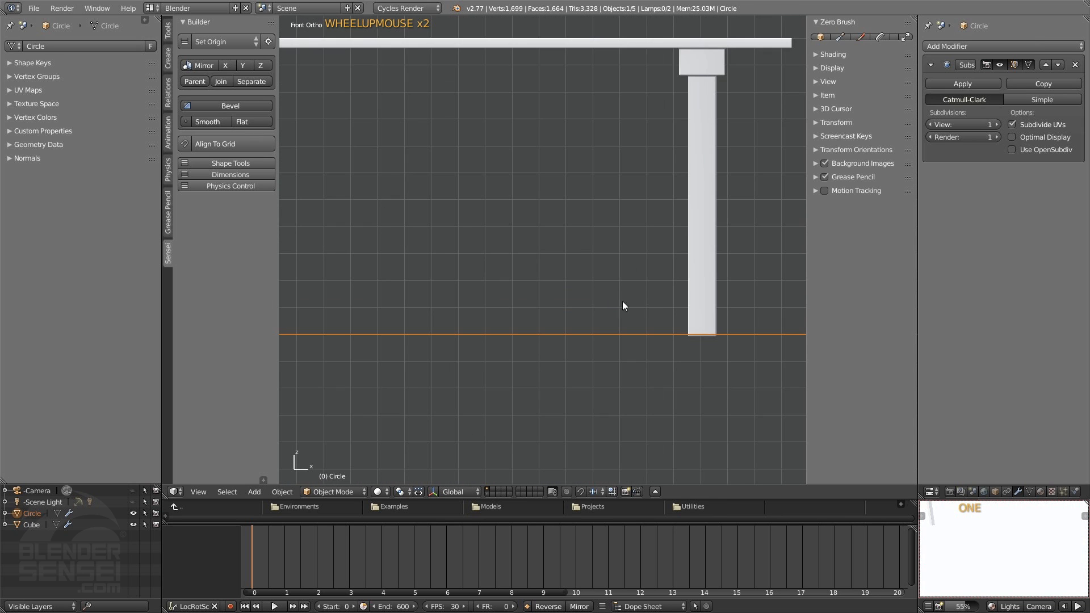
pyautogui.keyDown('shift'); pyautogui.moveTo(622, 301); pyautogui.dragTo(617, 328, button='middle'); pyautogui.keyUp('shift')
pyautogui.scroll(1, 637, 365)
pyautogui.moveTo(637, 365); pyautogui.dragTo(558, 318, button='middle')
pyautogui.scroll(-5, 620, 347)
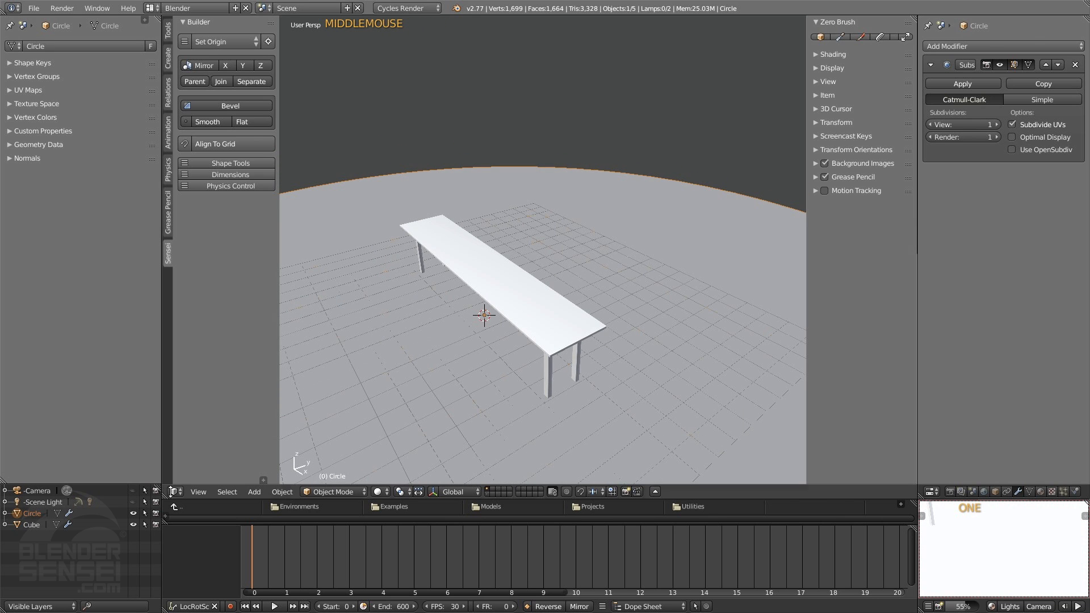
# Rename the Circle object as Floor and the Cube object as Table
pyautogui.doubleClick(32, 512)
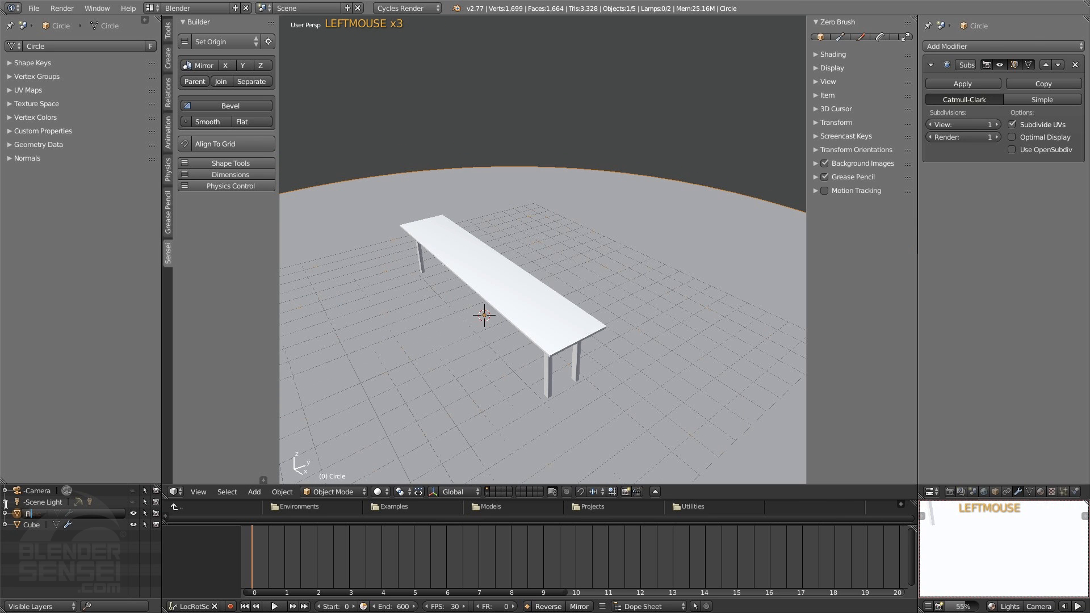
pyautogui.press('Return')
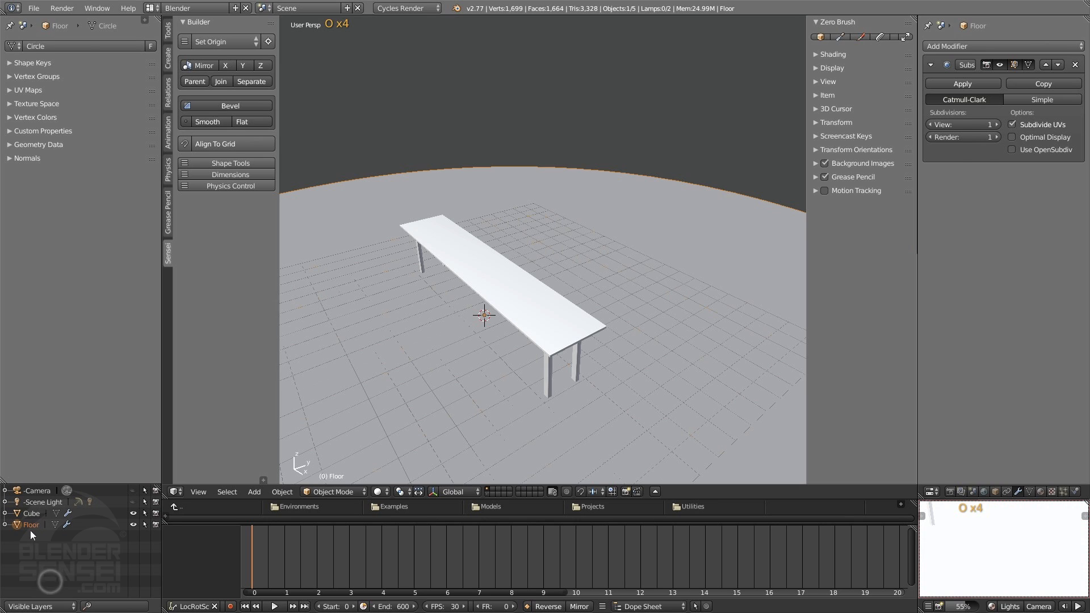
pyautogui.click(32, 513)
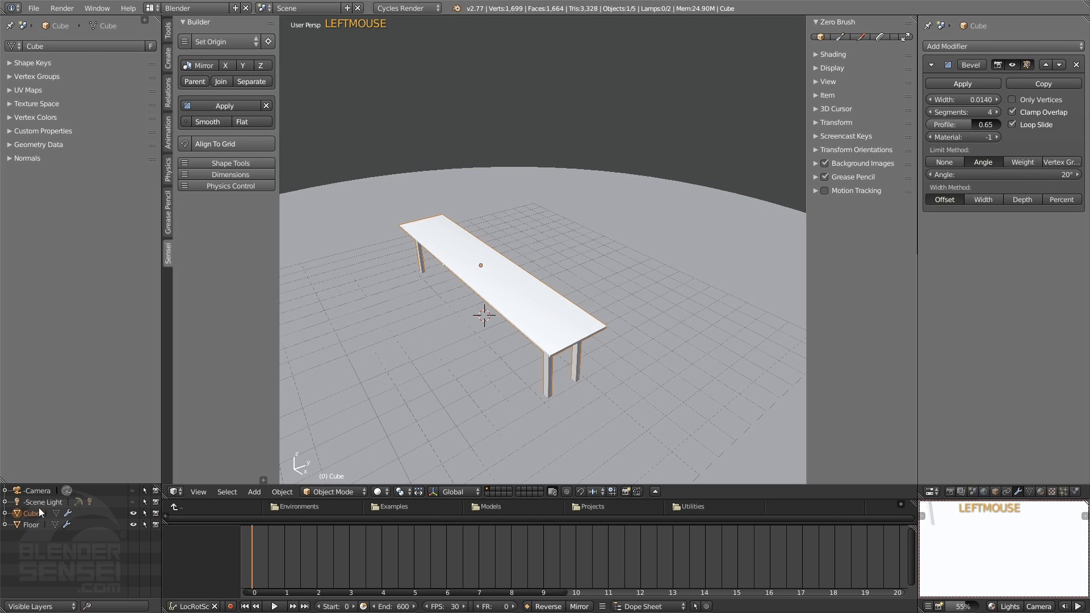
pyautogui.doubleClick(31, 512)
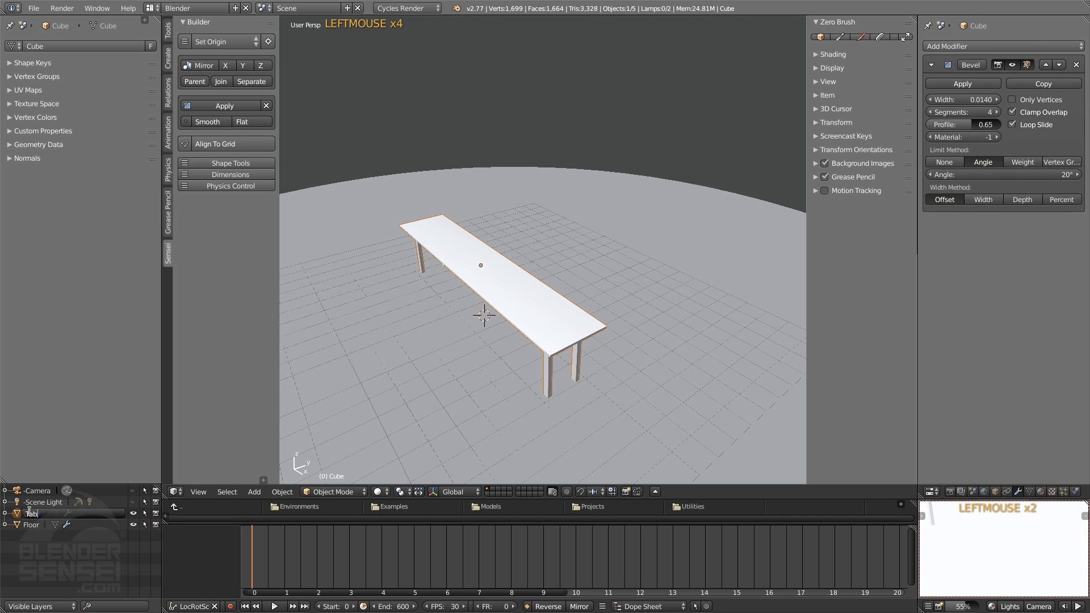
pyautogui.click(88, 543)
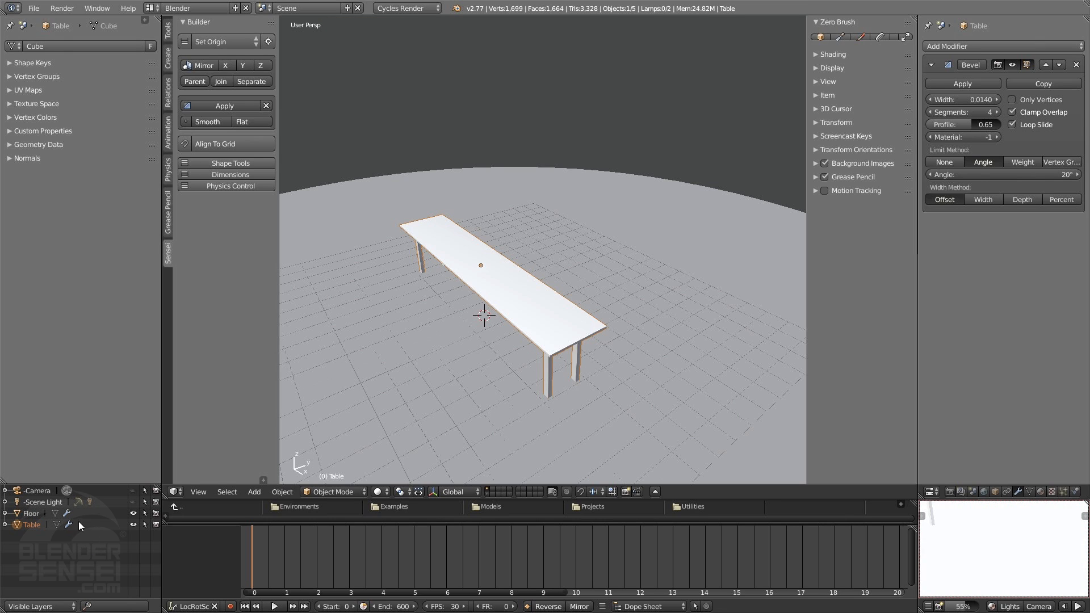
# Make the Floor object unselectable in the viewport and test it by starting a move from the floor surface, cancelling the move
pyautogui.click(145, 514)
pyautogui.click(638, 196)
pyautogui.moveTo(668, 197); pyautogui.dragTo(700, 166)
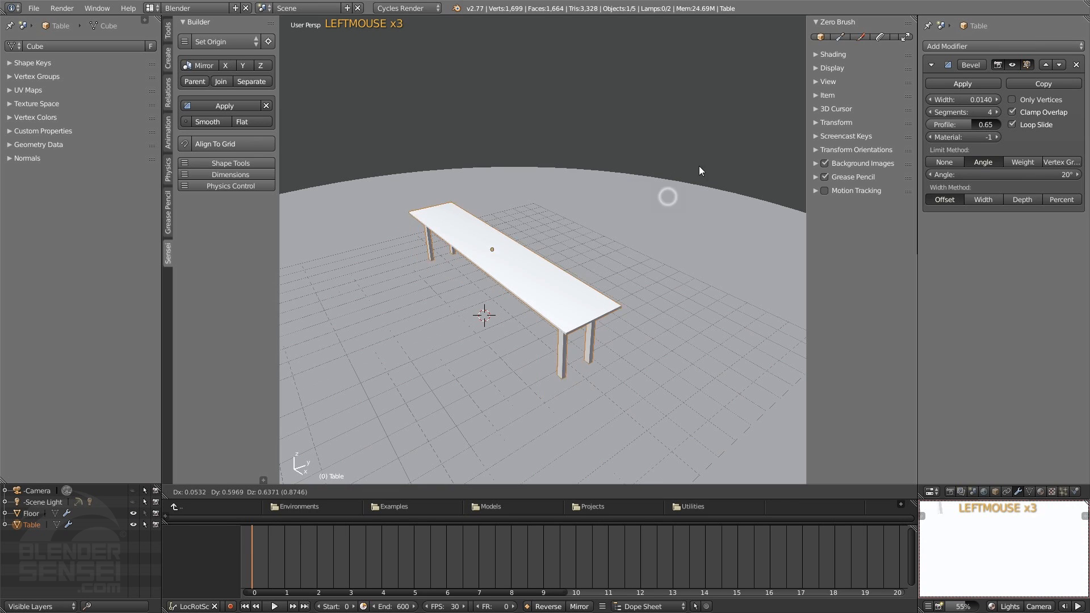
pyautogui.click(698, 160)
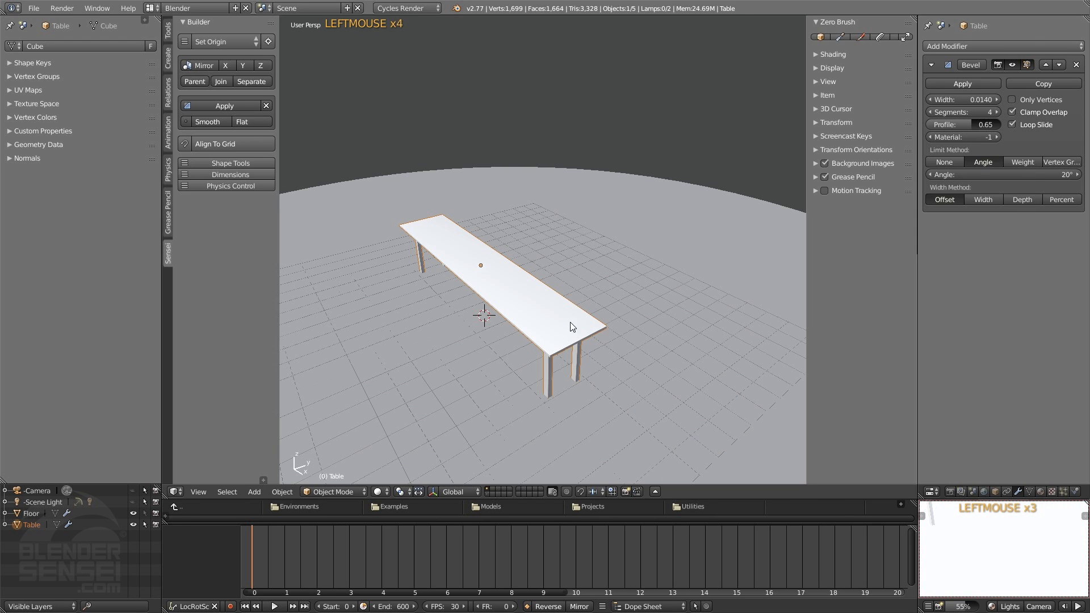
# Place the 3D cursor on the table top near one end and check the builder options for cursor snapping
pyautogui.moveTo(570, 326); pyautogui.dragTo(628, 343, button='middle')
pyautogui.scroll(3, 543, 326)
pyautogui.keyDown('shift'); pyautogui.moveTo(366, 244); pyautogui.dragTo(610, 259, button='middle'); pyautogui.keyUp('shift')
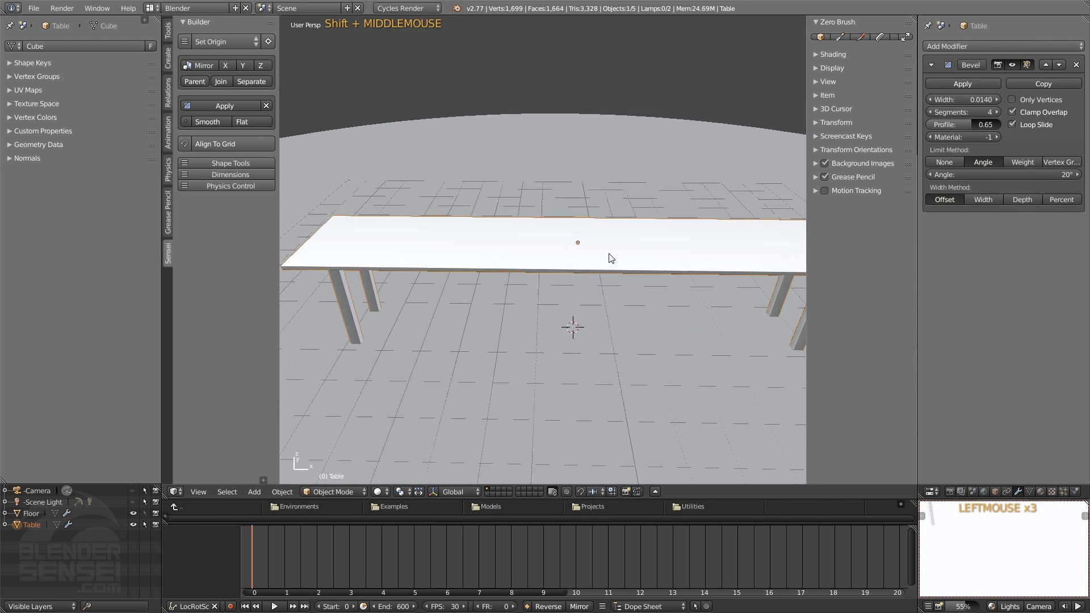
pyautogui.keyDown('shift'); pyautogui.moveTo(782, 261); pyautogui.dragTo(481, 302, button='middle'); pyautogui.keyUp('shift')
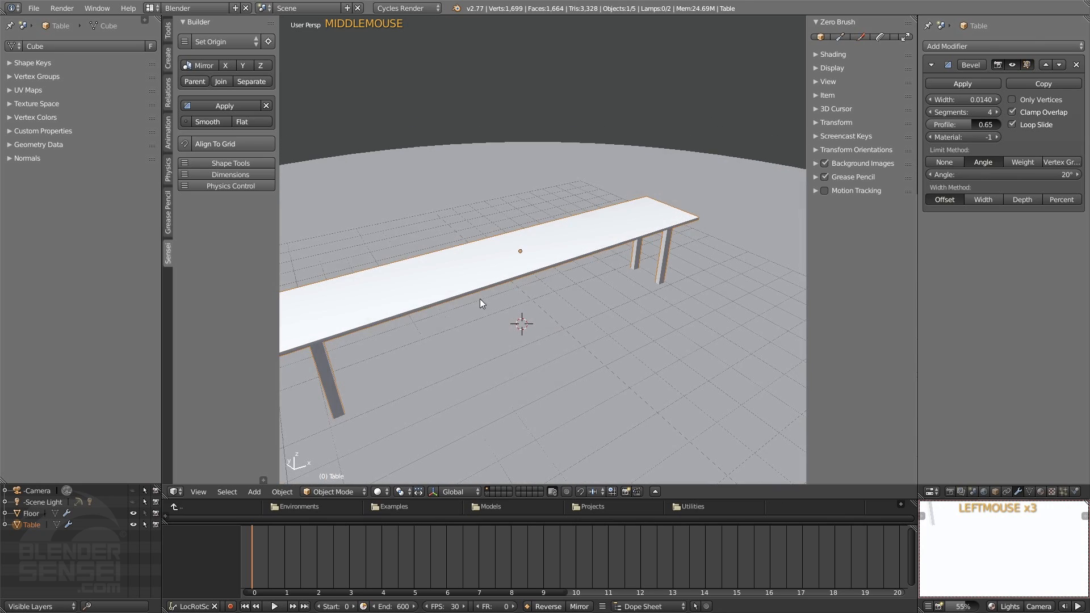
pyautogui.moveTo(597, 238); pyautogui.dragTo(572, 299, button='middle')
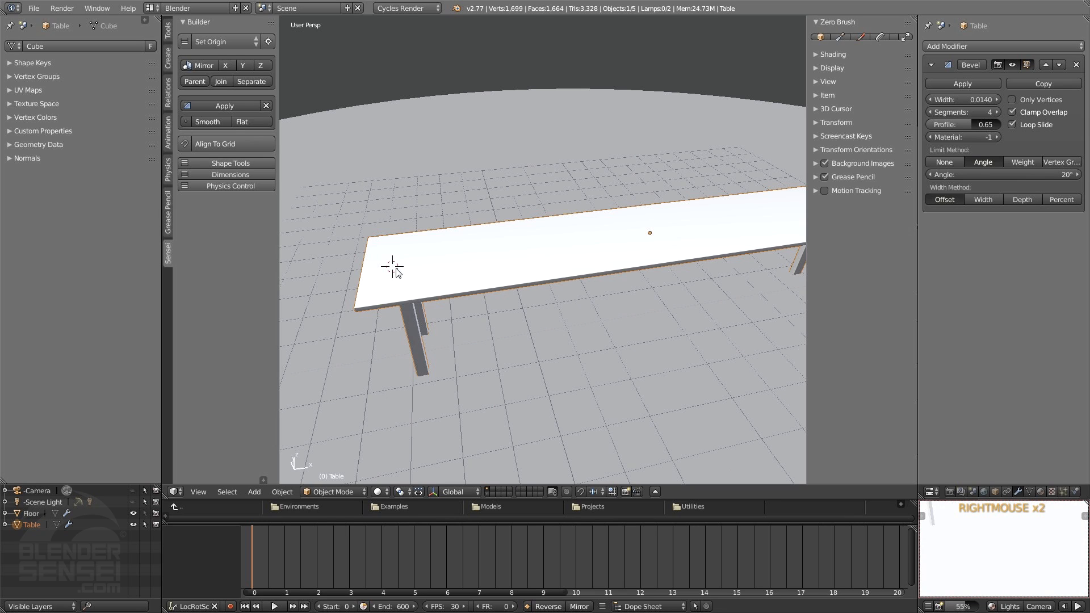
pyautogui.click(185, 41)
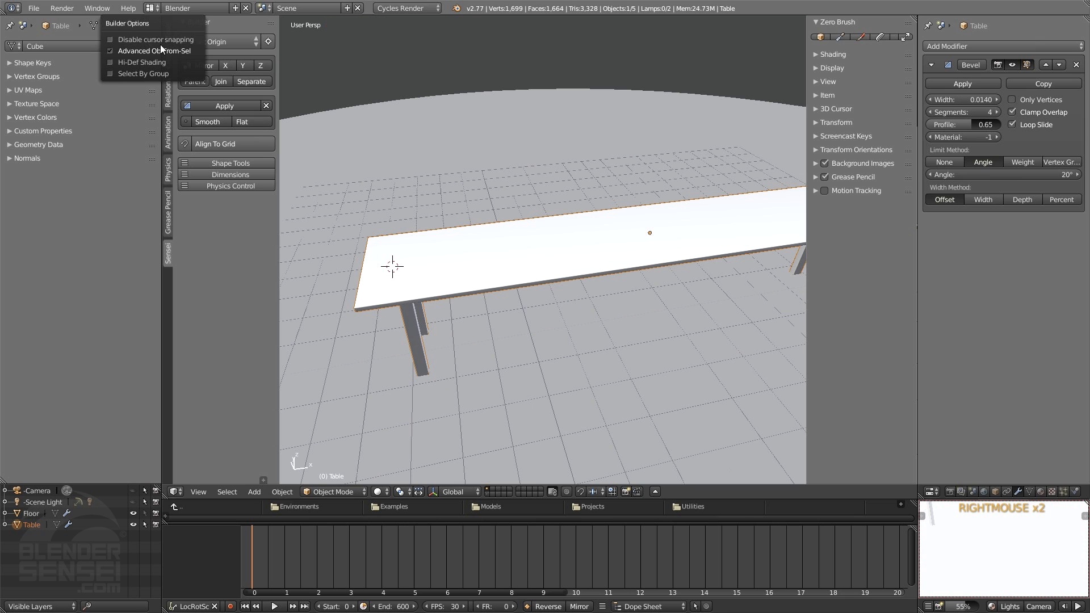
pyautogui.moveTo(525, 275); pyautogui.dragTo(521, 341, button='middle')
# Add a monkey mesh at the 3D cursor and smooth it with a Subdivision Surface modifier at 2 subdivisions
pyautogui.hotkey('shift', 'a')
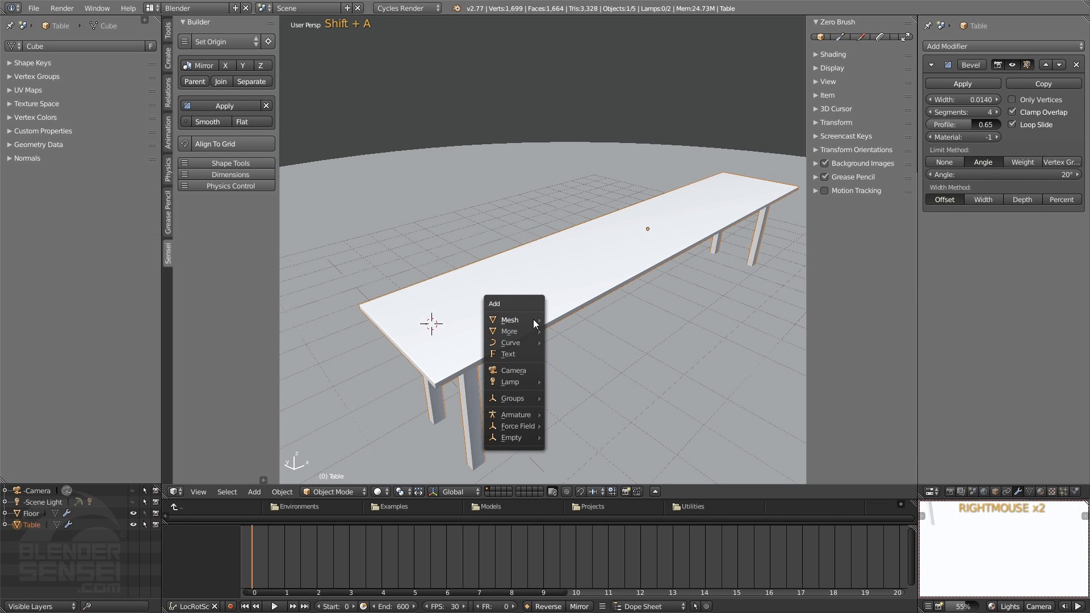
pyautogui.moveTo(537, 320)
pyautogui.click(574, 427)
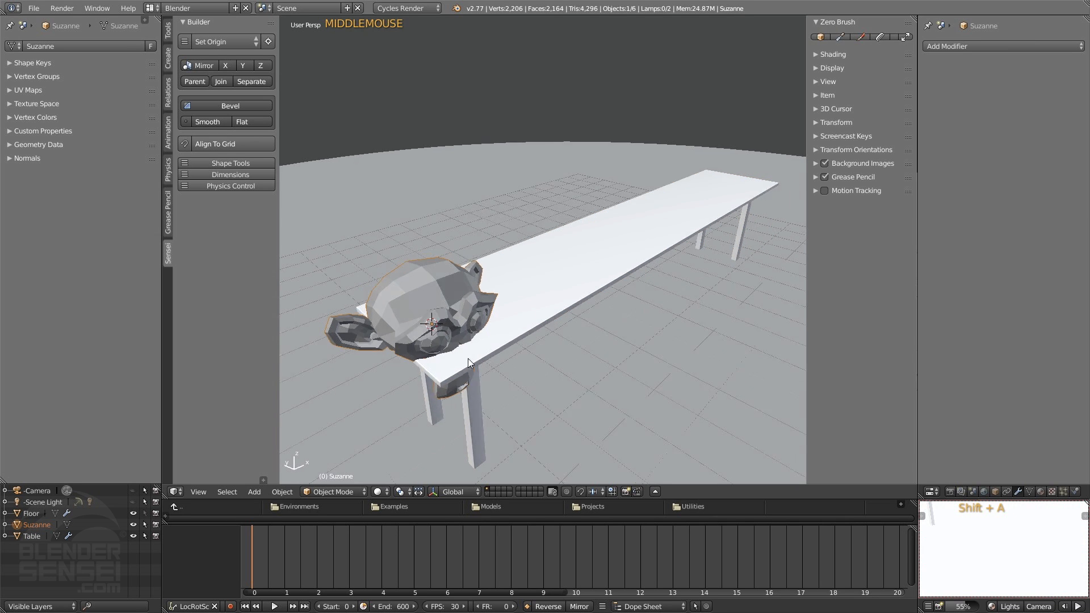
pyautogui.press('w')
pyautogui.press('w')
pyautogui.press('w')
# Scale the monkey down in the left orthographic view until its head is narrower than the table
pyautogui.moveTo(486, 354); pyautogui.dragTo(593, 312, button='middle')
pyautogui.hotkey('ctrl', '3')
pyautogui.scroll(4, 528, 329)
pyautogui.press('s')
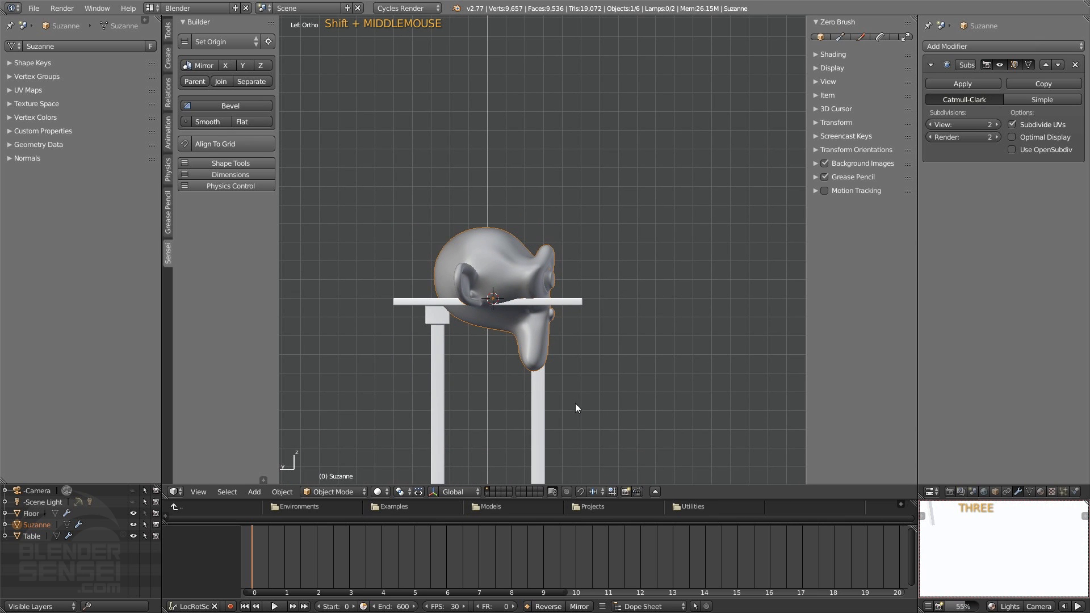
pyautogui.click(539, 369)
pyautogui.press('s')
pyautogui.click(573, 390)
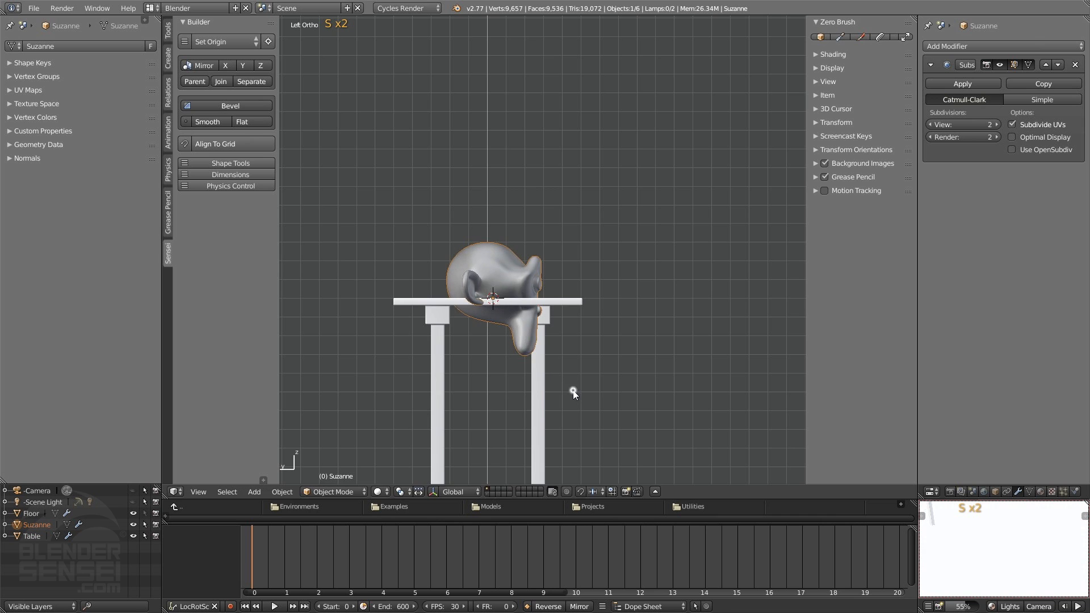
# Tilt the monkey's face upward and move it above the table so its chin and back of head face the surface
pyautogui.press('r')
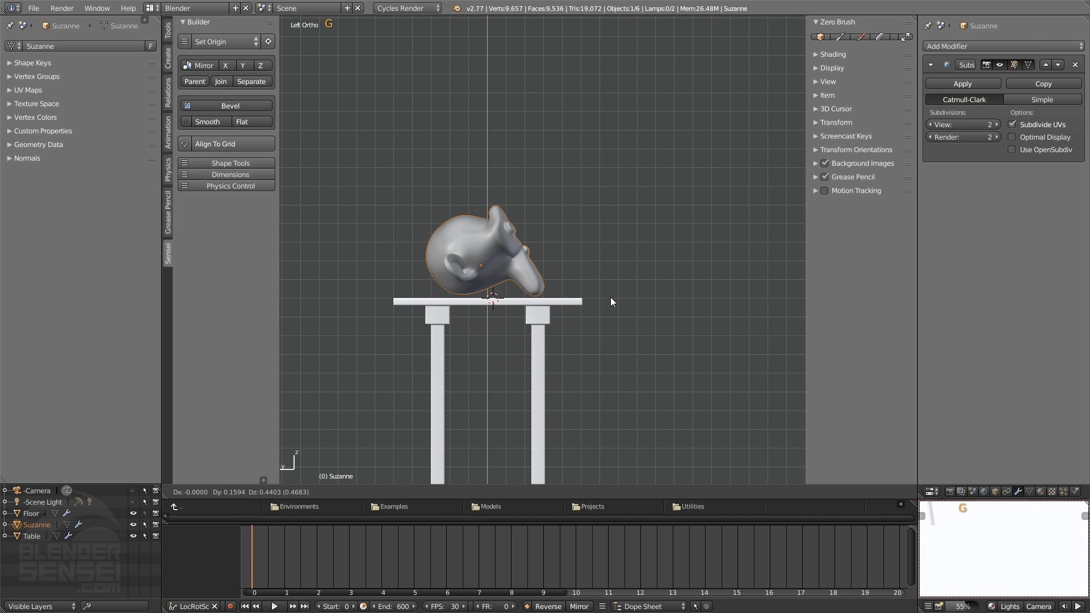
pyautogui.click(616, 302)
pyautogui.scroll(3, 565, 316)
pyautogui.scroll(2, 616, 289)
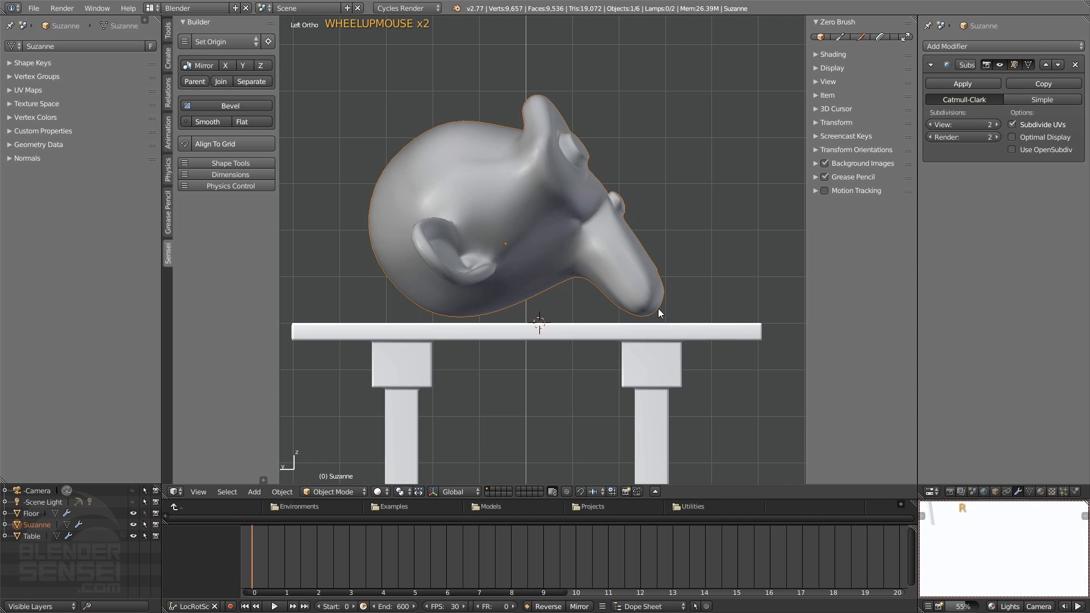
pyautogui.press('g')
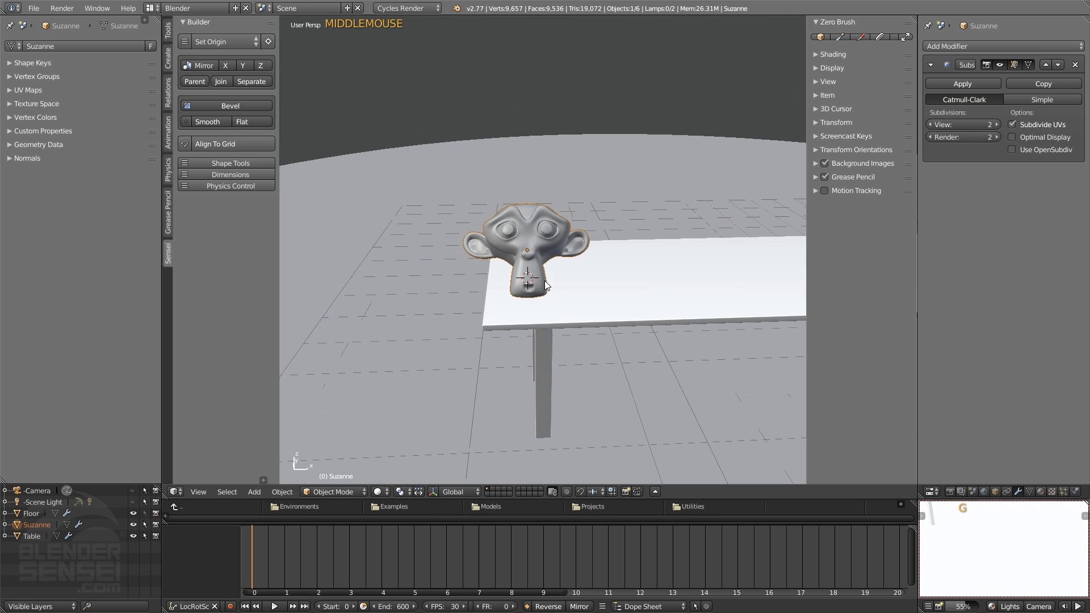
# Move the monkey about 0.7 along X away from the table's end and adjust it slightly along Y across the table
pyautogui.keyDown('shift'); pyautogui.moveTo(567, 274); pyautogui.dragTo(488, 327, button='middle'); pyautogui.keyUp('shift')
pyautogui.press('g')
pyautogui.press('x')
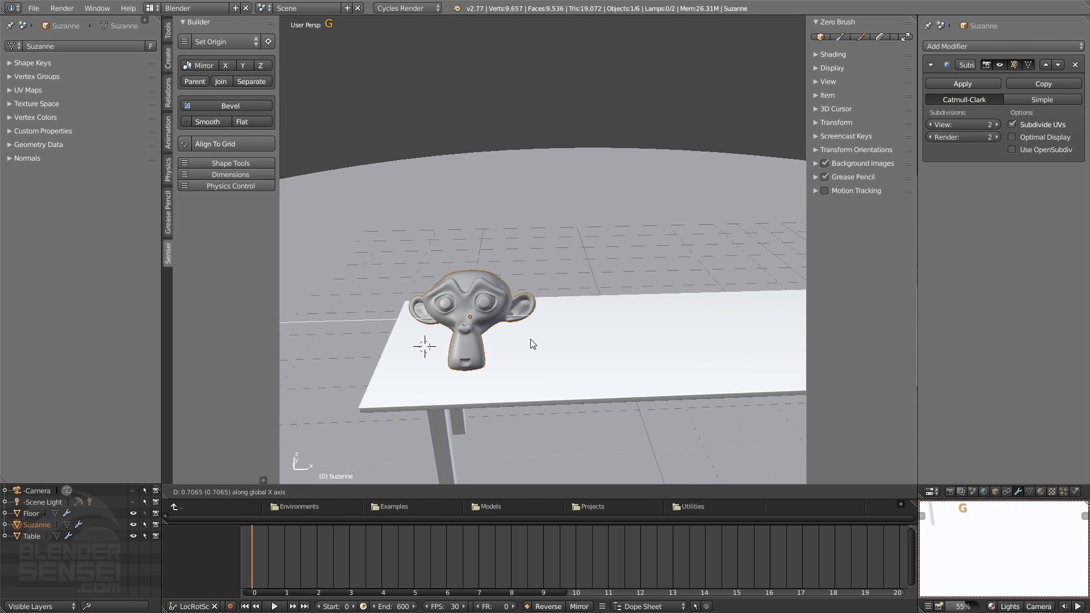
pyautogui.press('y')
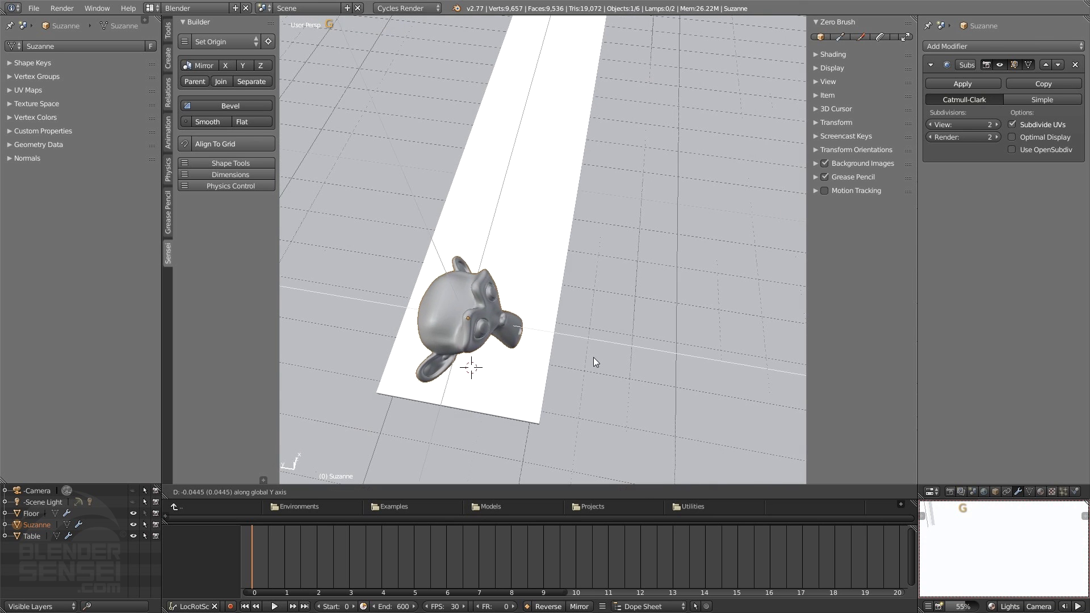
pyautogui.click(600, 360)
# Scale the monkey up slightly on the table
pyautogui.moveTo(601, 359); pyautogui.dragTo(591, 314, button='middle')
pyautogui.press('s')
pyautogui.press('s')
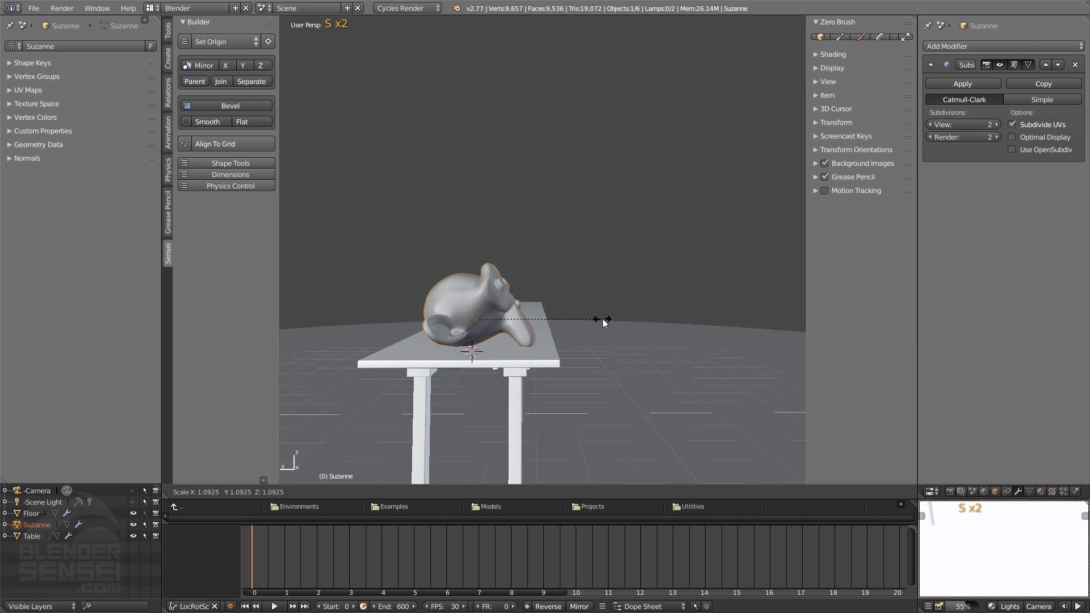
pyautogui.click(614, 325)
# Raise the monkey about 0.15 along Z in left view so it rests on the table top
pyautogui.press('ctrl+KP_3')
pyautogui.press('g')
pyautogui.press('z')
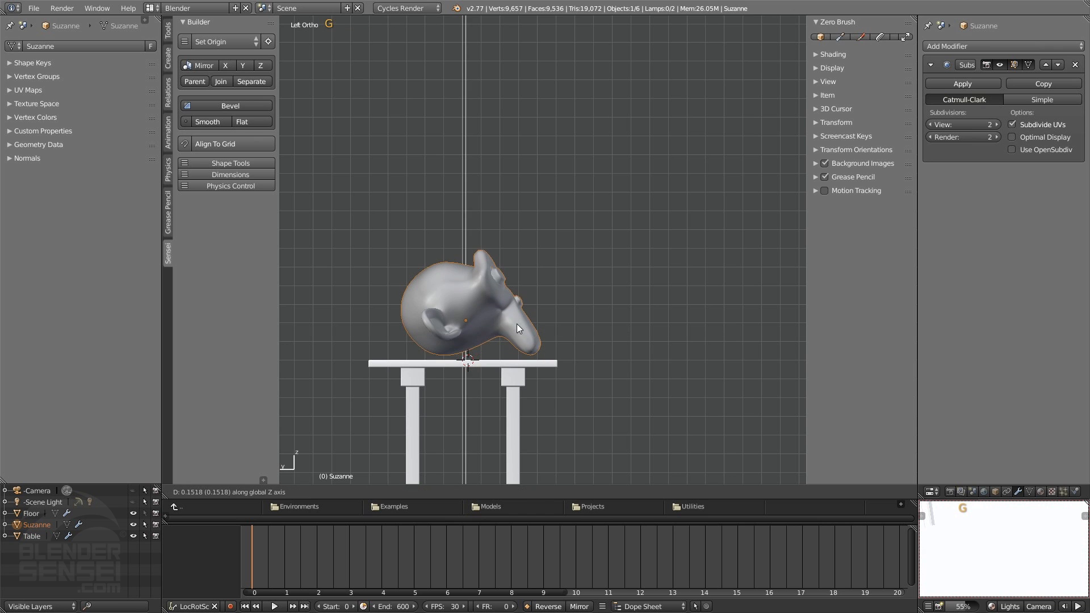
pyautogui.click(513, 329)
pyautogui.scroll(8, 487, 407)
pyautogui.keyDown('shift'); pyautogui.moveTo(574, 387); pyautogui.dragTo(502, 248, button='middle'); pyautogui.keyUp('shift')
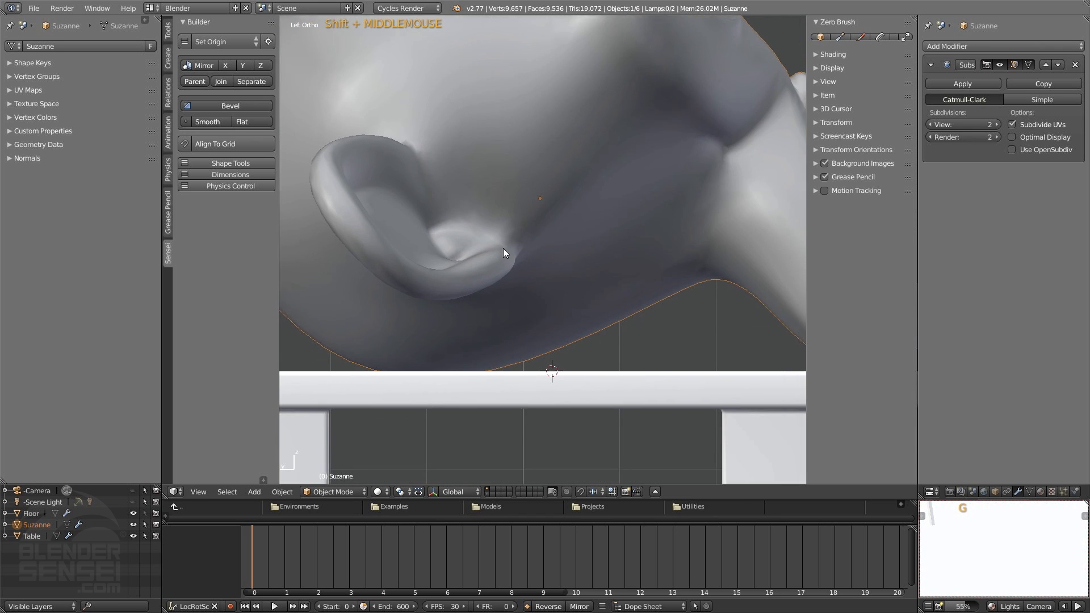
pyautogui.scroll(-7, 503, 250)
# Duplicate the monkey and place the copy beside it, about 2.58 along X
pyautogui.moveTo(540, 297); pyautogui.dragTo(525, 350, button='middle')
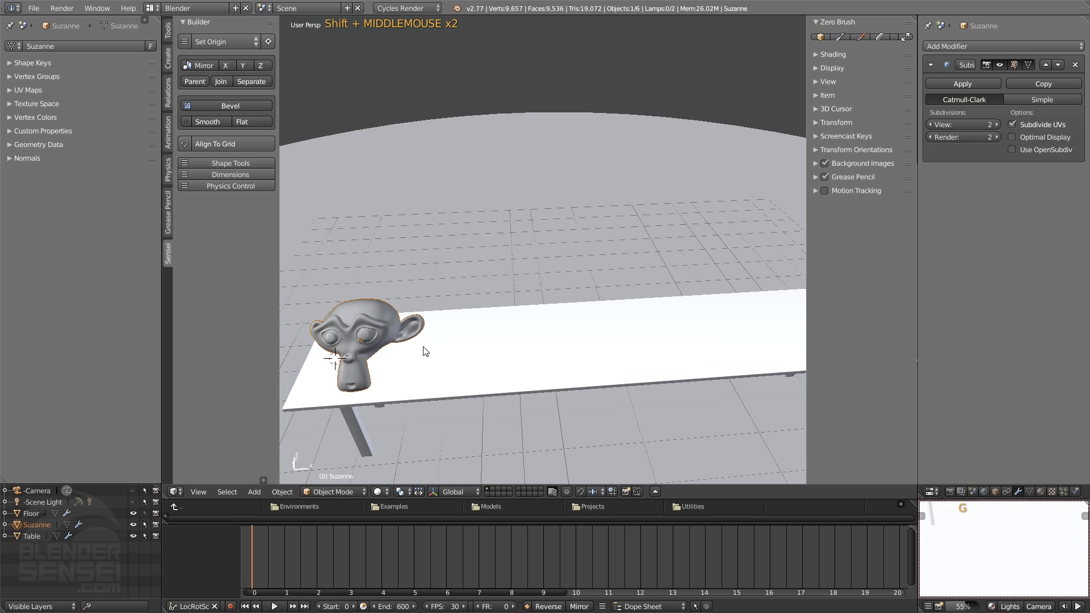
pyautogui.hotkey('shift', 'd')
pyautogui.press('x')
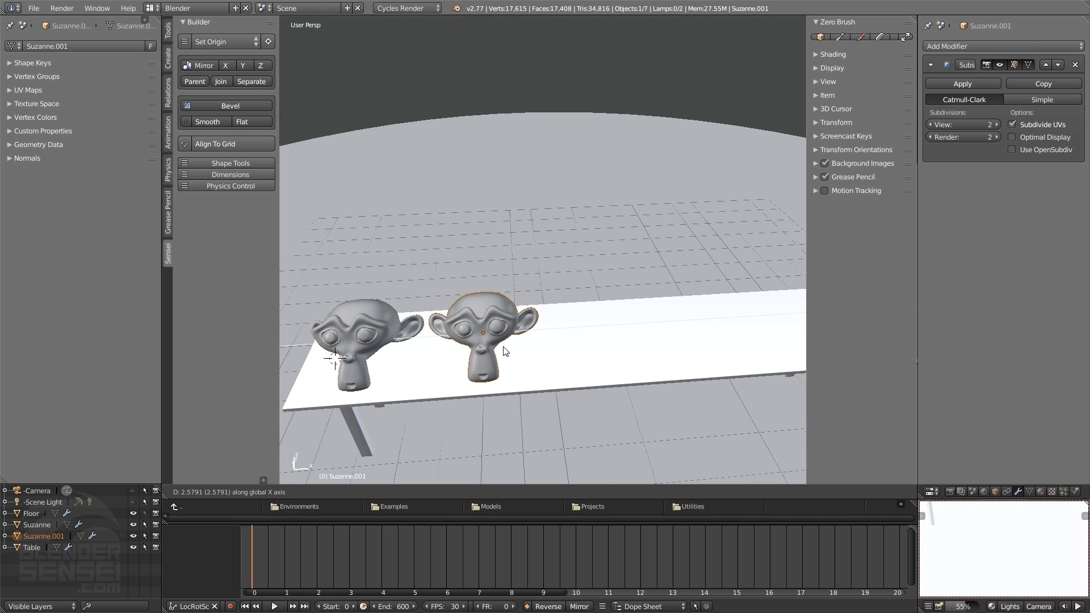
pyautogui.click(504, 352)
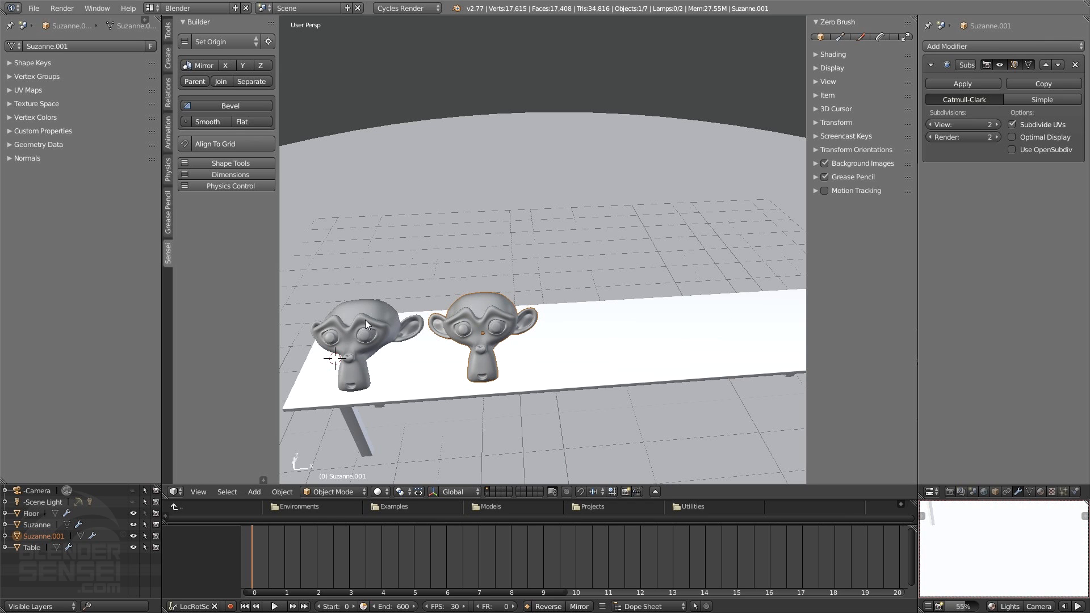
# Select both monkeys, duplicate them and place the copies about 5.13 along X
pyautogui.keyDown('shift'); pyautogui.click(380, 323); pyautogui.keyUp('shift')
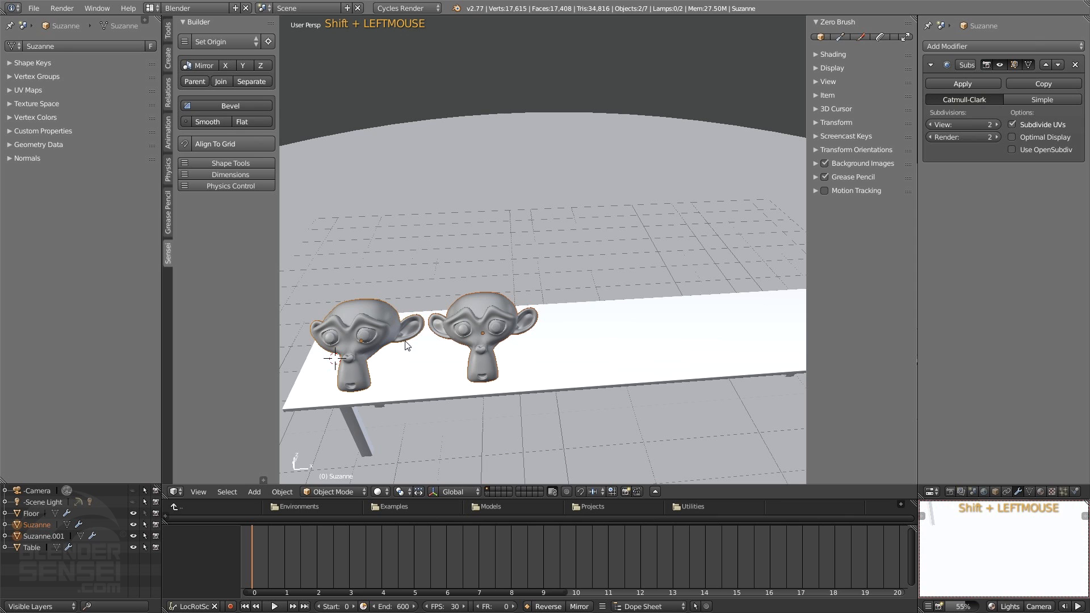
pyautogui.hotkey('shift', 'd')
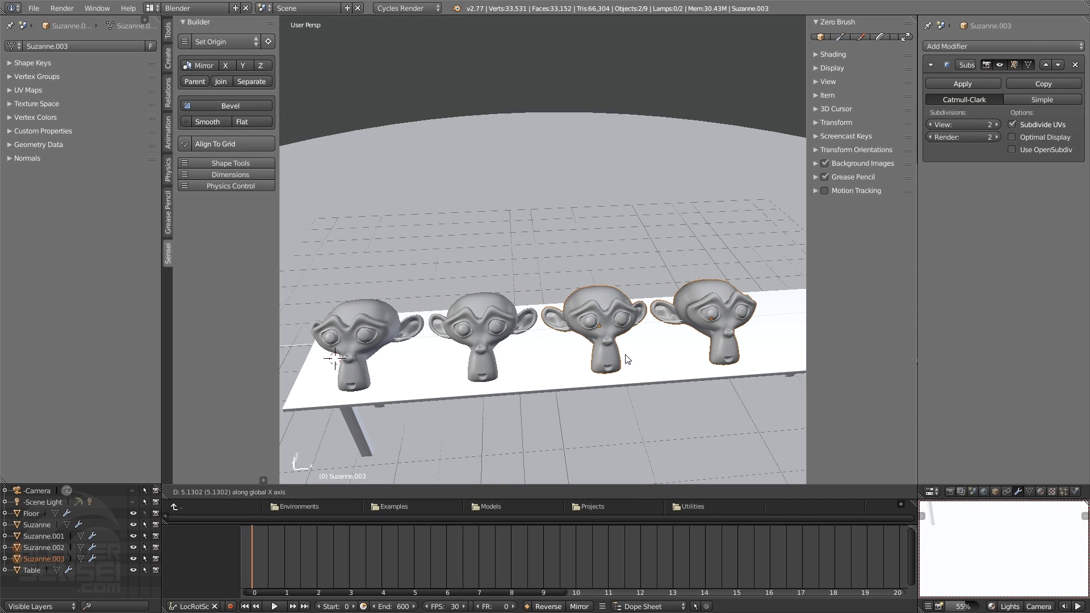
pyautogui.click(627, 358)
# Select all four monkeys, duplicate them and place the copies about 10.33 along X
pyautogui.keyDown('shift'); pyautogui.moveTo(627, 357); pyautogui.dragTo(378, 348, button='middle'); pyautogui.keyUp('shift')
pyautogui.keyDown('shift'); pyautogui.click(366, 344); pyautogui.keyUp('shift')
pyautogui.keyDown('shift'); pyautogui.click(473, 328); pyautogui.keyUp('shift')
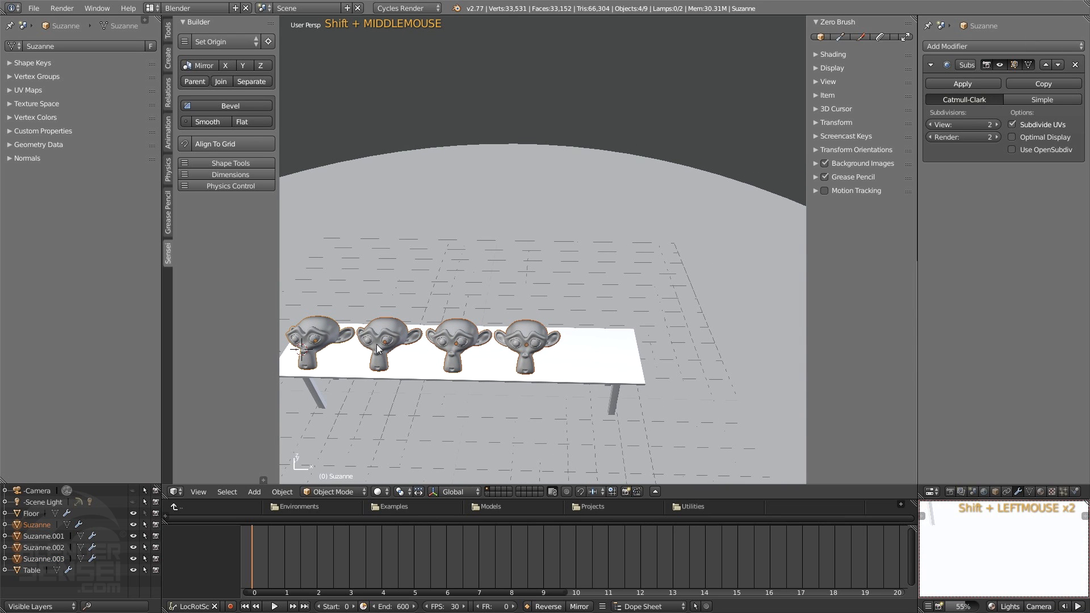
pyautogui.hotkey('shift', 'd')
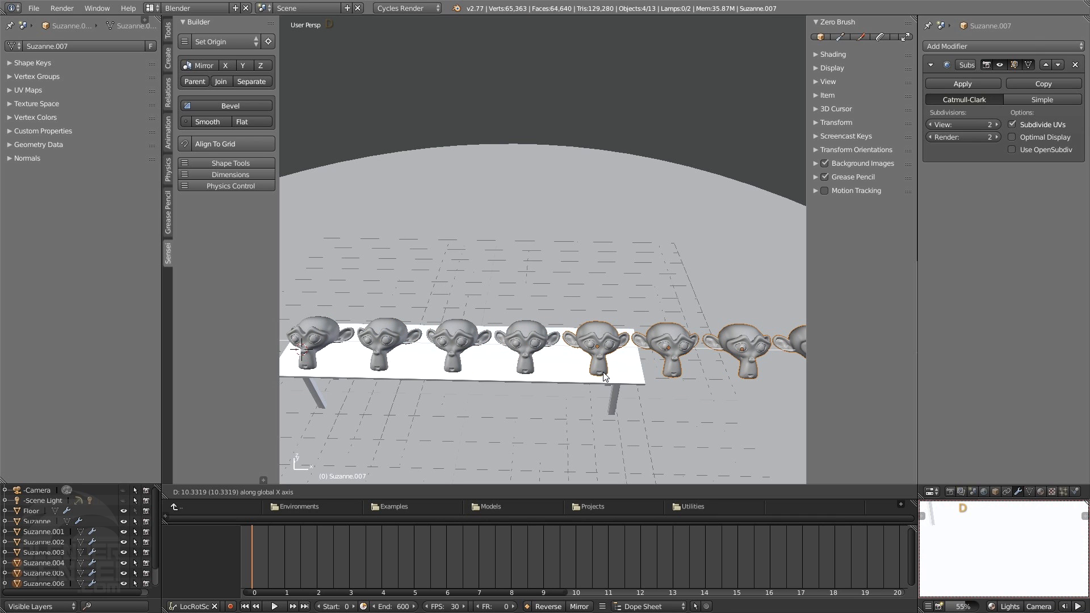
pyautogui.click(601, 369)
# In edit mode, select the table's far end with its legs and move it along X until the table top extends under all eight monkeys
pyautogui.scroll(-3, 619, 361)
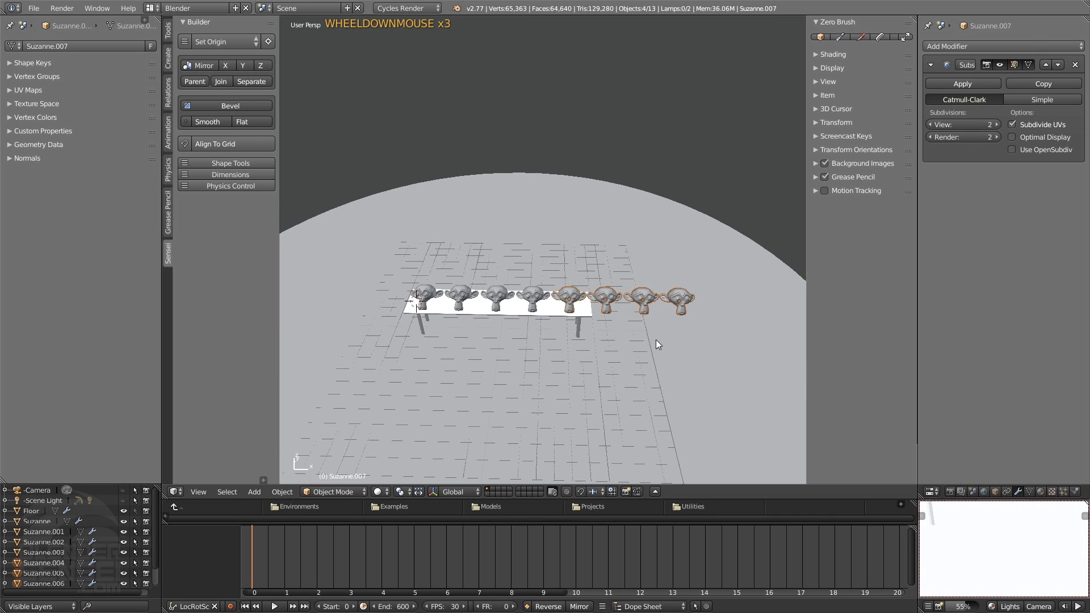
pyautogui.keyDown('shift'); pyautogui.moveTo(657, 338); pyautogui.dragTo(549, 308, button='middle'); pyautogui.keyUp('shift')
pyautogui.scroll(2, 606, 372)
pyautogui.click(520, 281)
pyautogui.press('Tab')
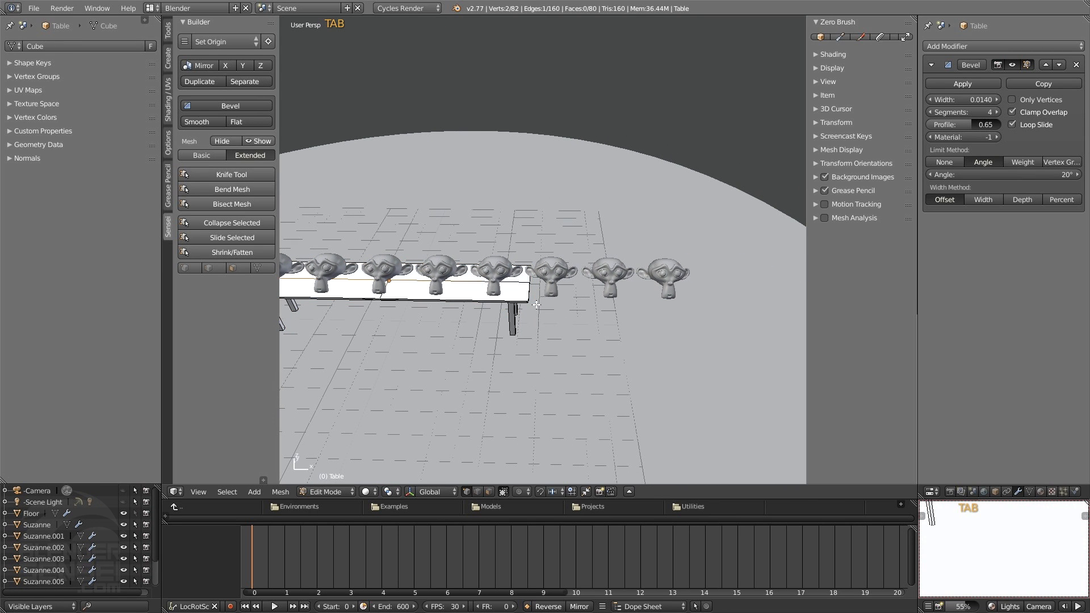
pyautogui.press('z')
pyautogui.keyDown('shift'); pyautogui.moveTo(532, 307); pyautogui.dragTo(551, 314, button='middle'); pyautogui.keyUp('shift')
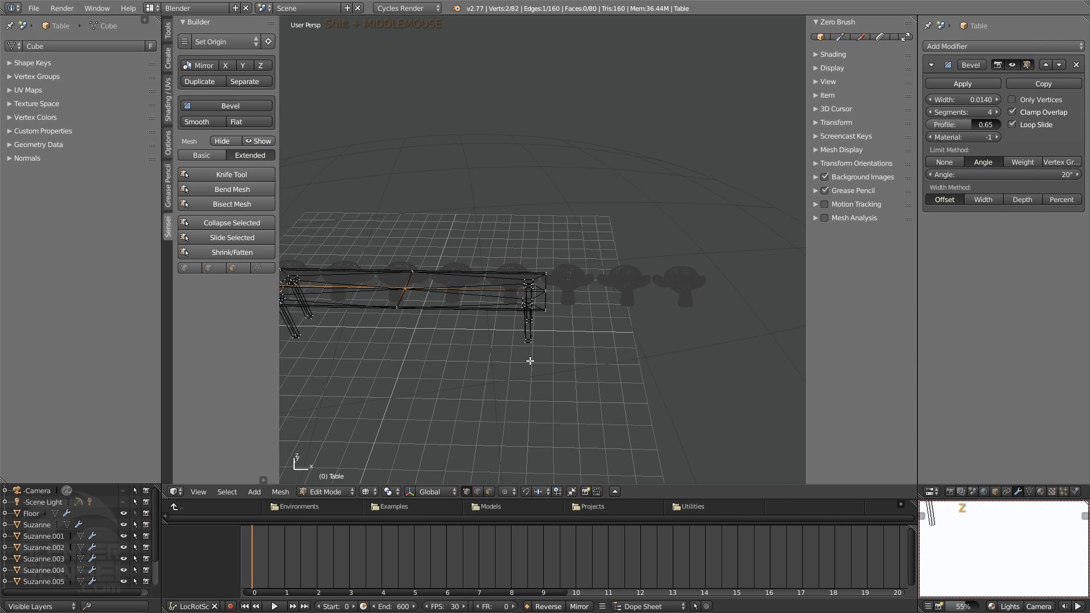
pyautogui.press('b')
pyautogui.moveTo(590, 240); pyautogui.dragTo(498, 382)
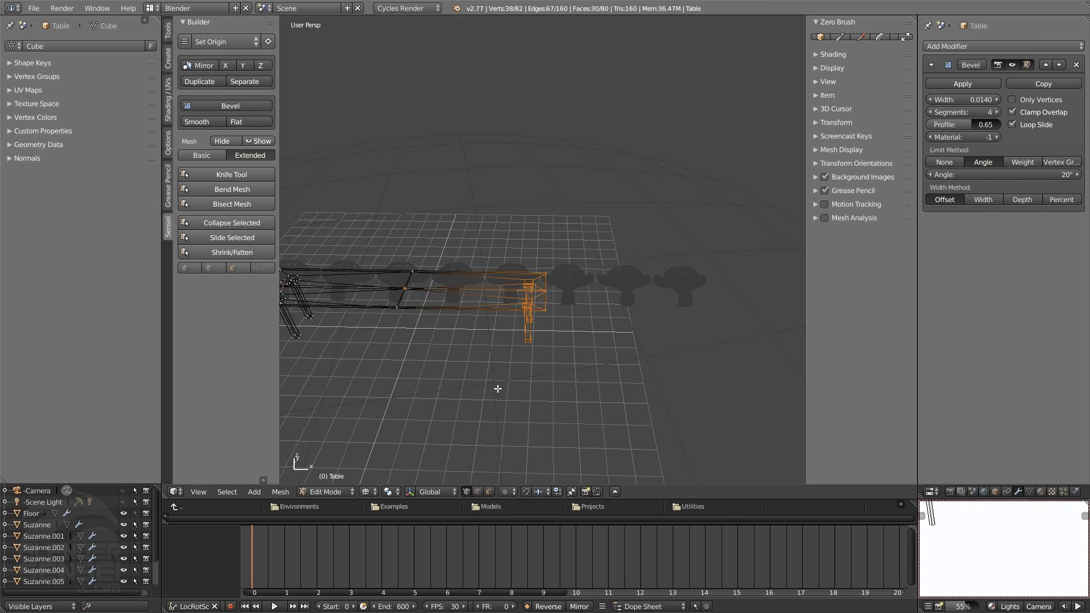
pyautogui.press('z')
pyautogui.keyDown('shift'); pyautogui.moveTo(521, 368); pyautogui.dragTo(549, 322, button='middle'); pyautogui.keyUp('shift')
pyautogui.scroll(-2, 550, 322)
pyautogui.press('g')
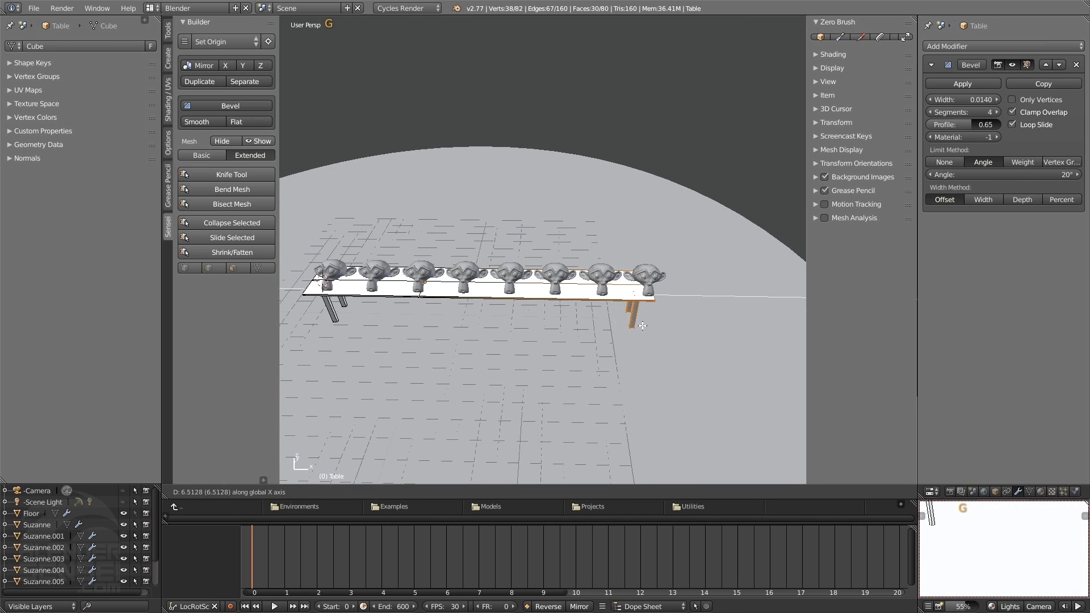
pyautogui.click(657, 328)
pyautogui.moveTo(657, 327); pyautogui.dragTo(595, 301, button='middle')
pyautogui.press('Tab')
# Select the table with all its monkeys, duplicate the whole group and place the copy about 3 along Y
pyautogui.moveTo(660, 243); pyautogui.dragTo(609, 308, button='middle')
pyautogui.press('g')
pyautogui.click(638, 328)
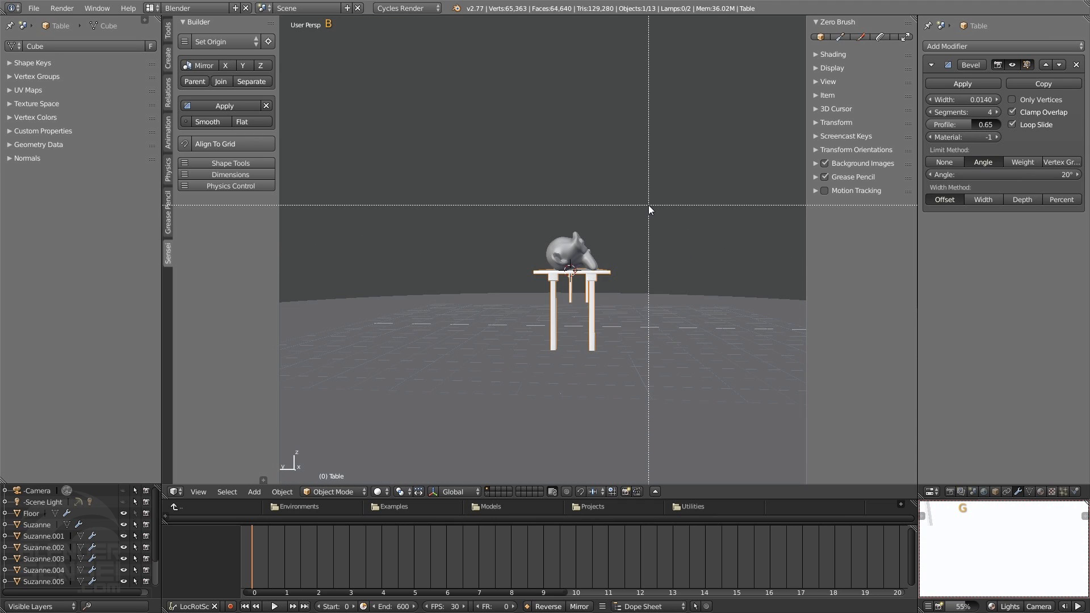
pyautogui.moveTo(648, 205); pyautogui.dragTo(520, 284)
pyautogui.moveTo(589, 281)
pyautogui.mouseDown(button='middle')
pyautogui.moveTo(538, 289)
pyautogui.moveTo(607, 283)
pyautogui.mouseUp(button='middle')
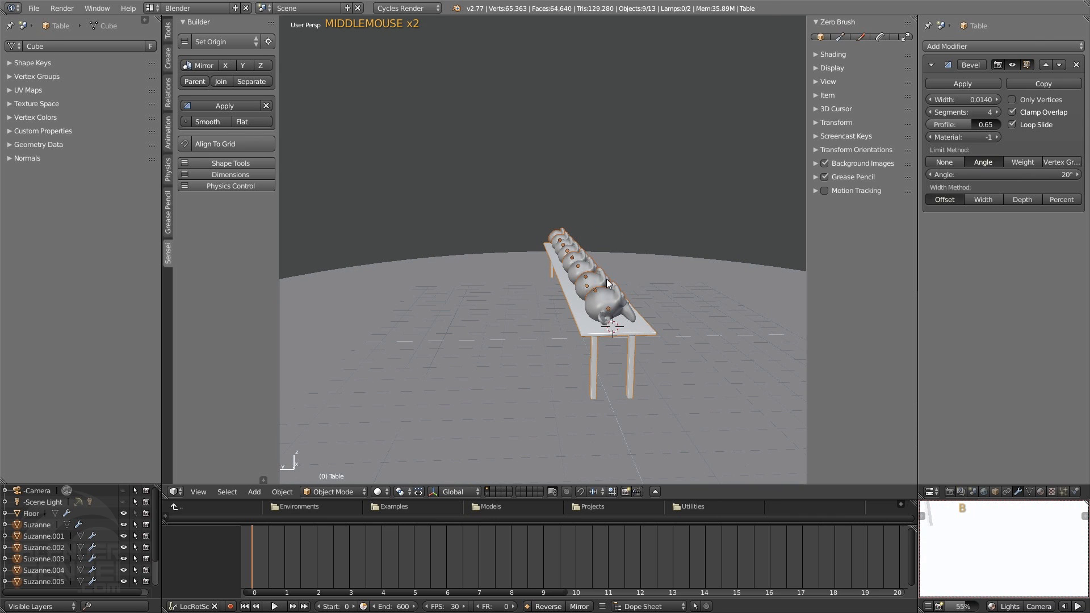
pyautogui.hotkey('shift', 'd')
pyautogui.press('y')
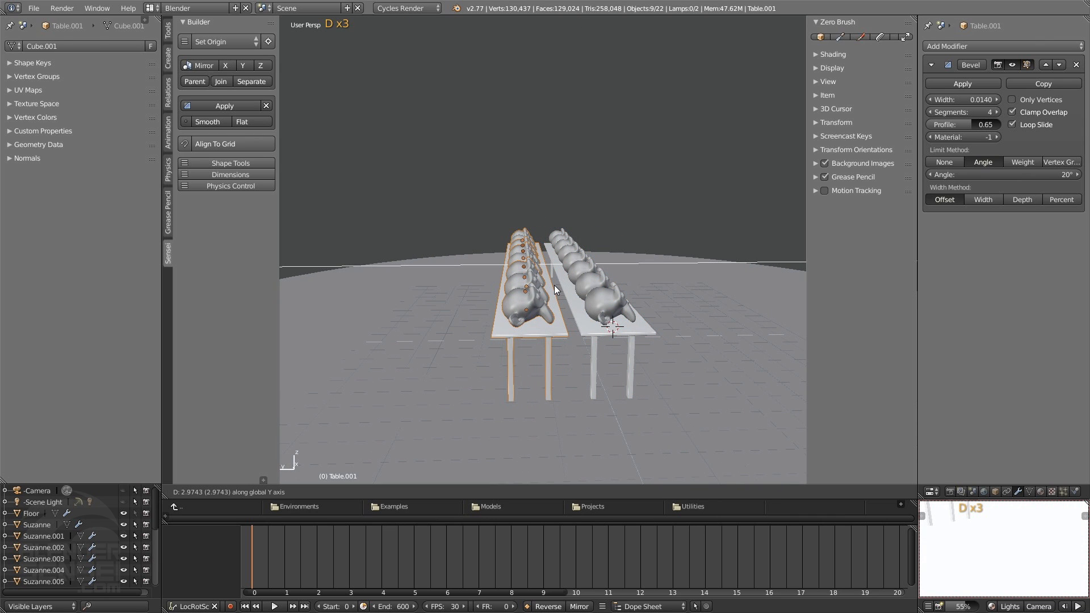
pyautogui.click(554, 285)
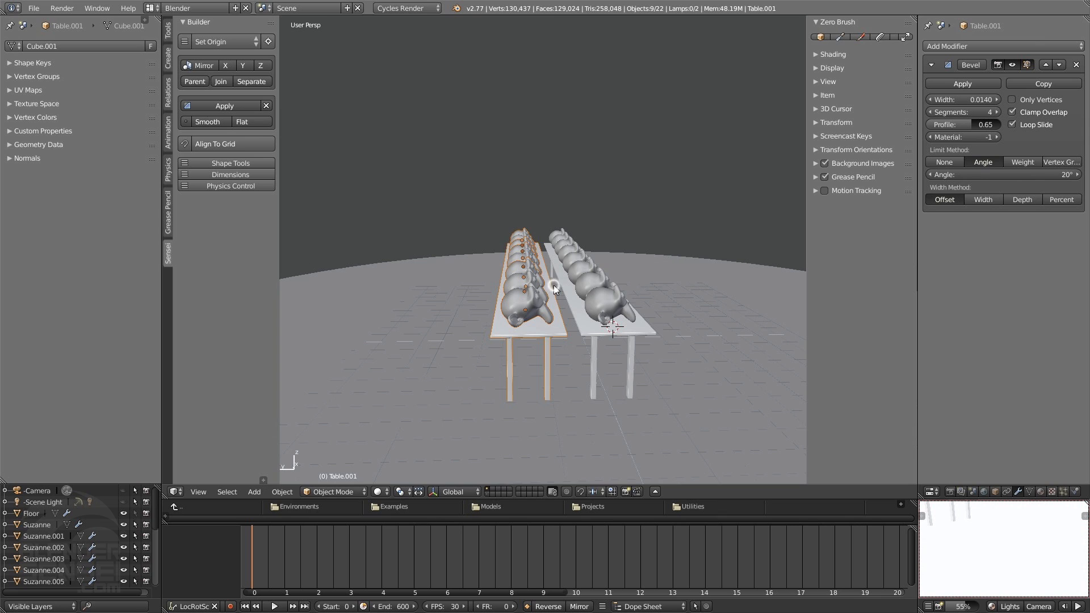
# Raise the duplicated table and monkeys about 1 along Z in left view
pyautogui.press('3')
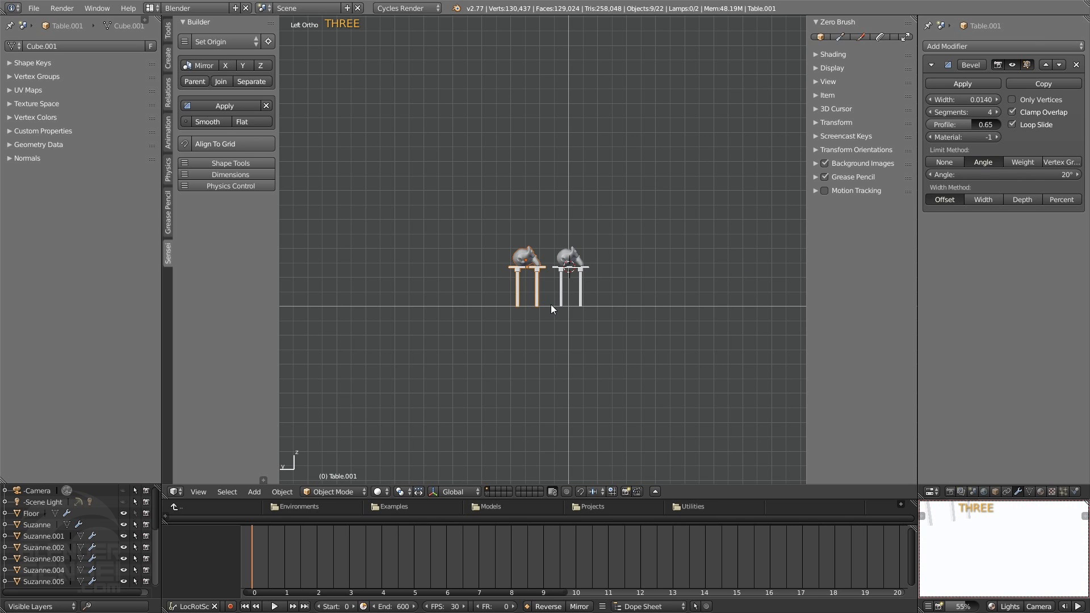
pyautogui.scroll(3, 551, 304)
pyautogui.press('g')
pyautogui.press('z')
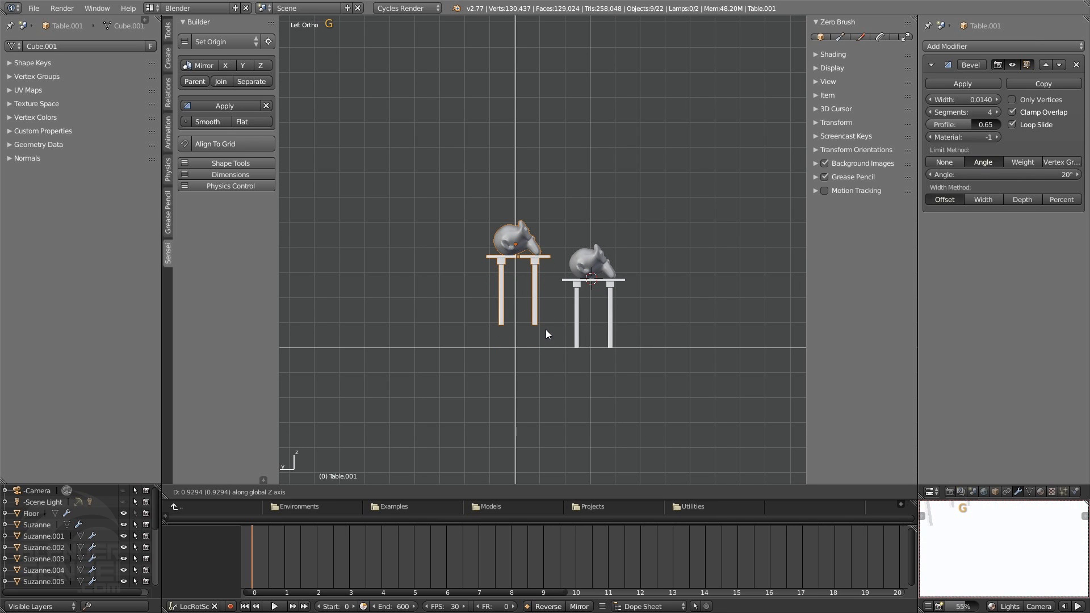
pyautogui.click(544, 325)
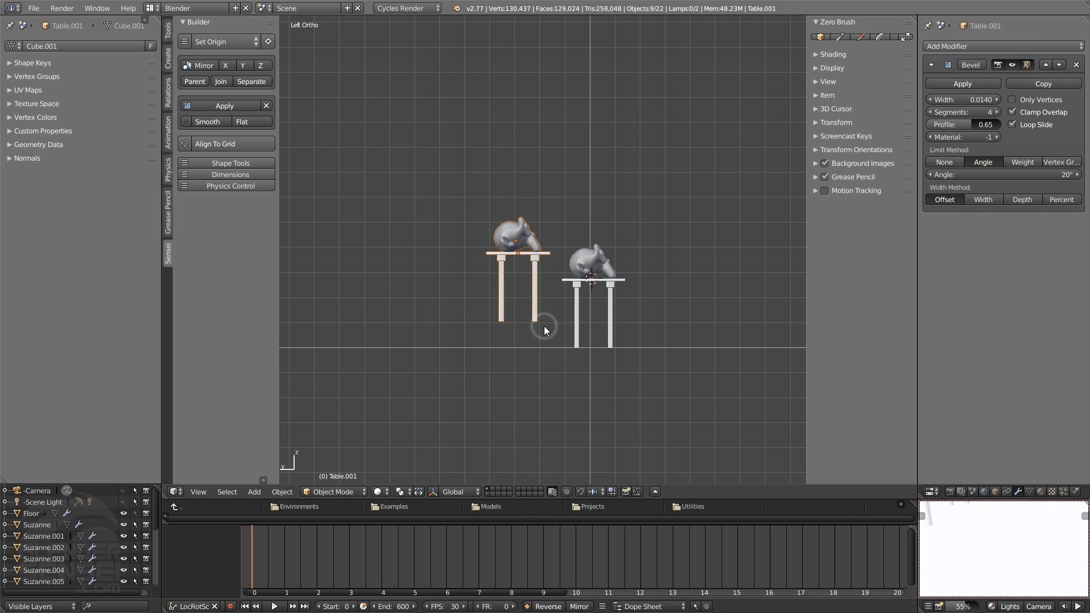
# Open the raised table's mesh for editing and select the visible vertices at its leg bottoms in left view
pyautogui.scroll(2, 538, 289)
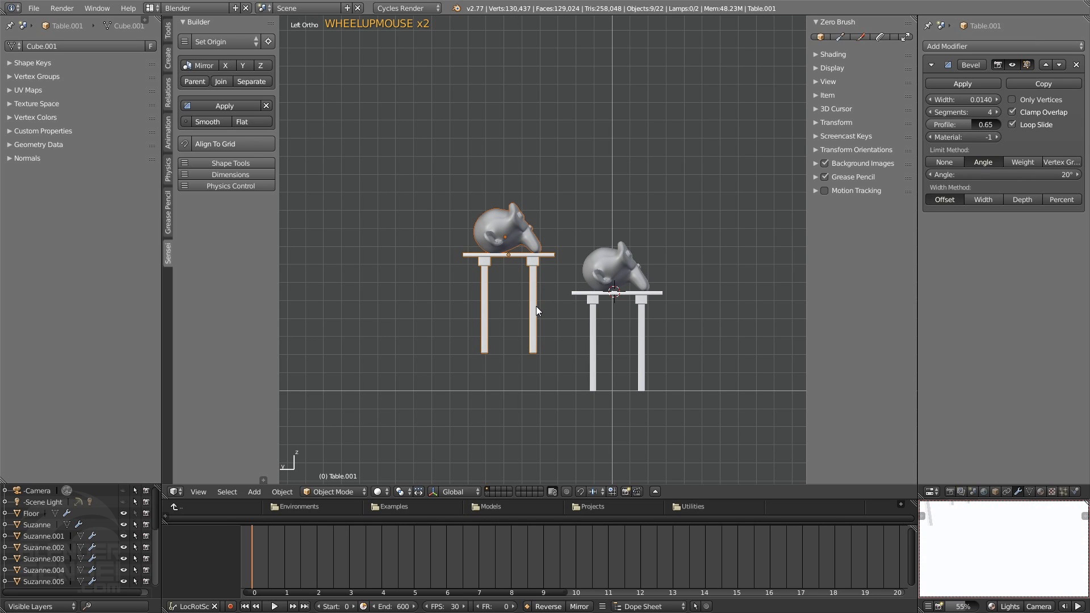
pyautogui.click(535, 306)
pyautogui.press('Tab')
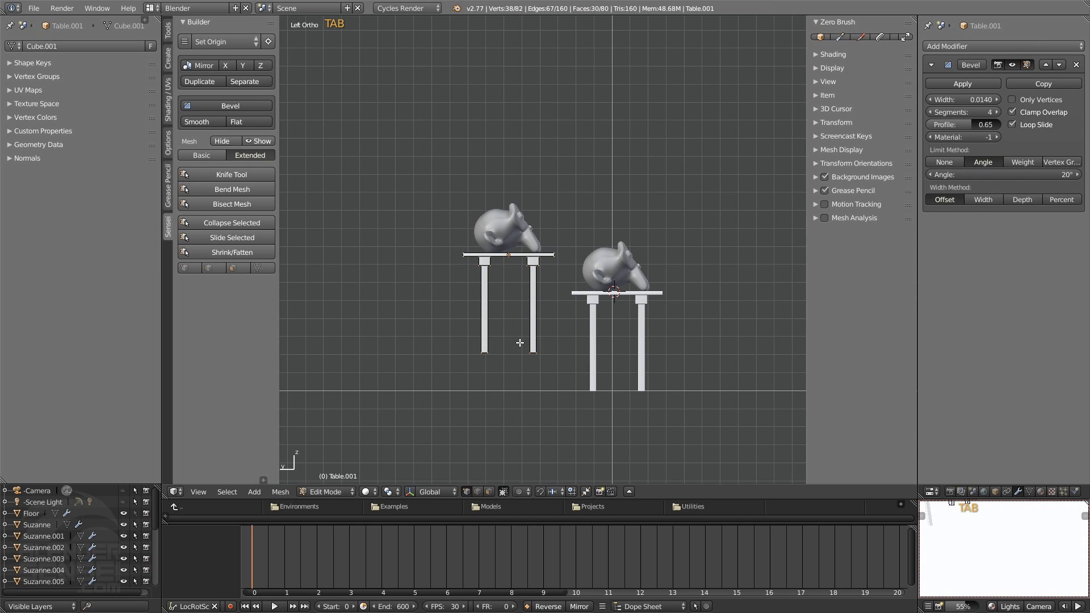
pyautogui.keyDown('shift'); pyautogui.scroll(-5, 517, 351); pyautogui.keyUp('shift')
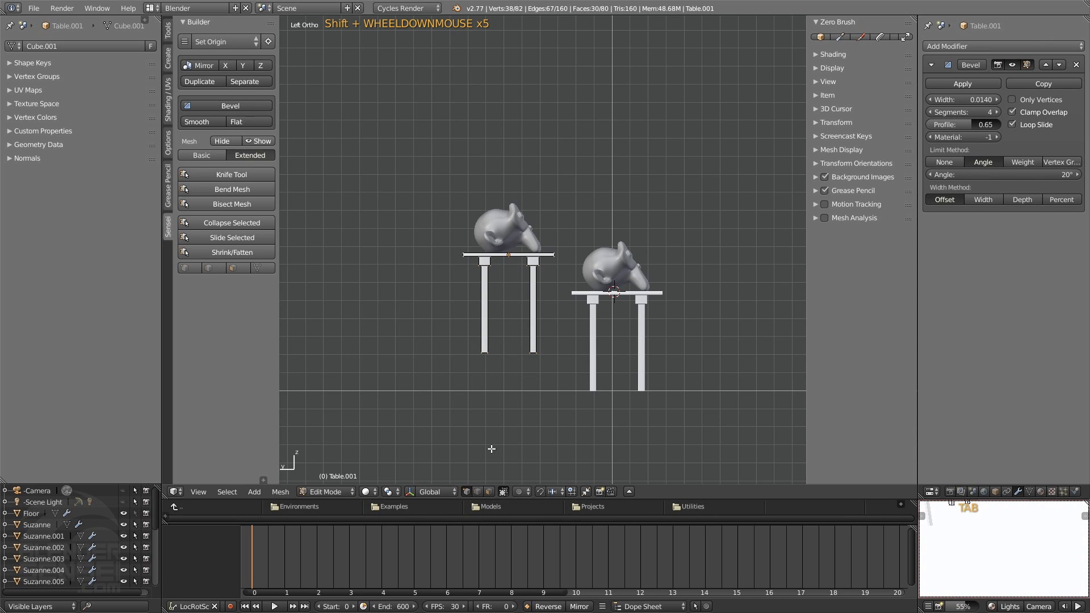
pyautogui.press('z')
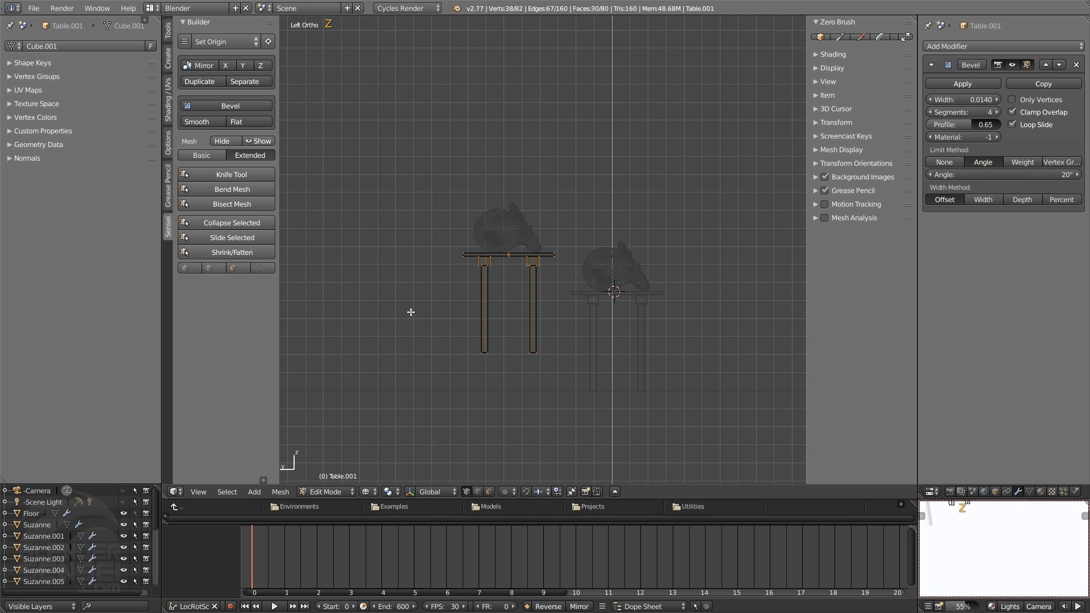
pyautogui.moveTo(506, 365)
pyautogui.mouseDown(button='middle')
pyautogui.moveTo(528, 373)
pyautogui.moveTo(652, 348)
pyautogui.moveTo(621, 363)
pyautogui.moveTo(618, 378)
pyautogui.mouseUp(button='middle')
pyautogui.press('z')
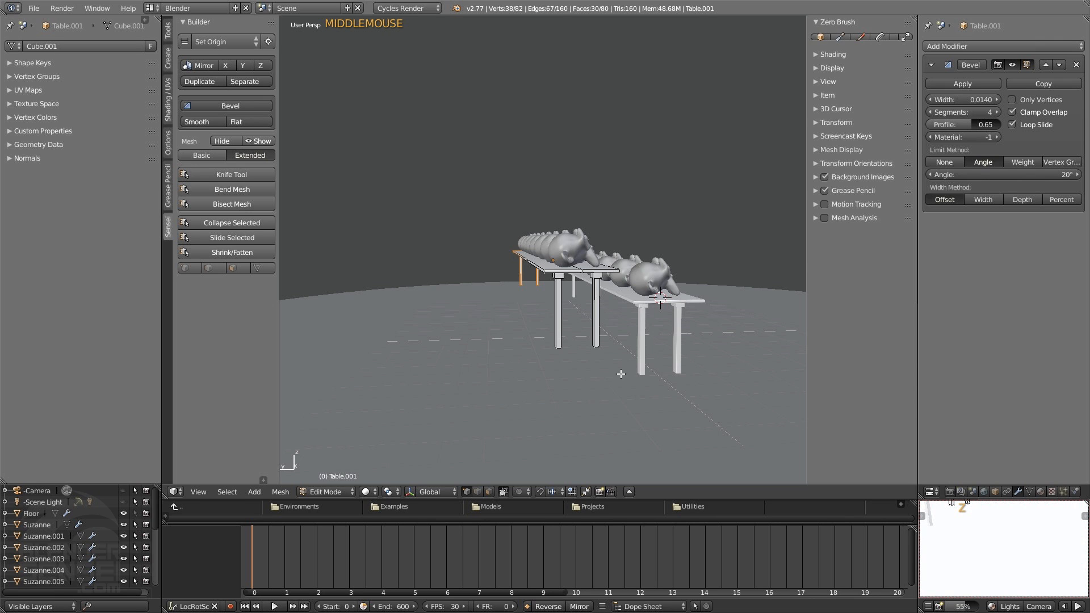
pyautogui.hotkey('ctrl', '3')
pyautogui.scroll(7, 540, 392)
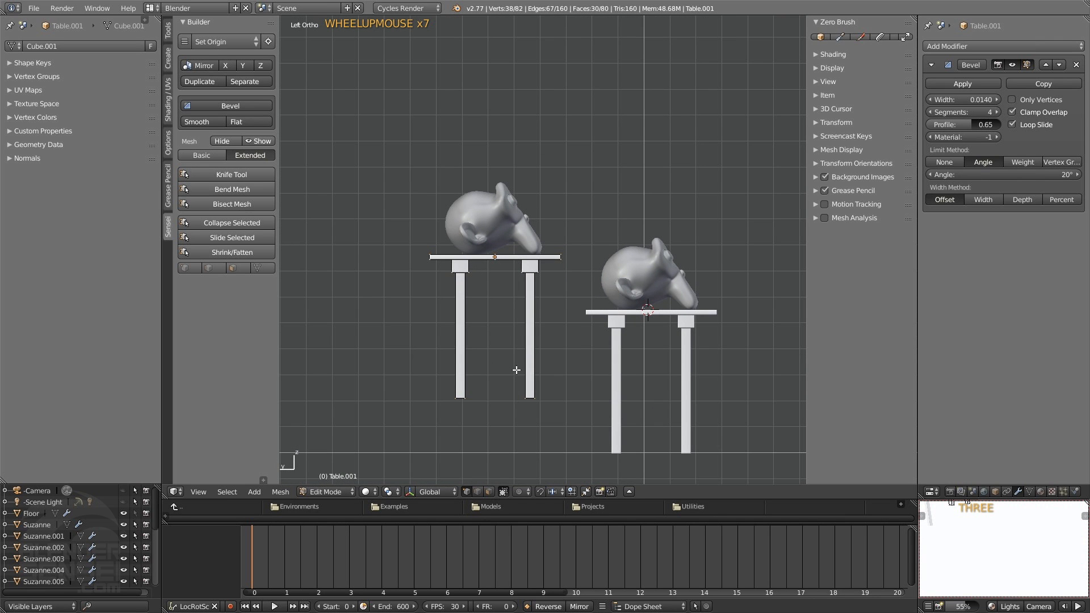
pyautogui.keyDown('shift'); pyautogui.moveTo(514, 369); pyautogui.dragTo(511, 317, button='middle'); pyautogui.keyUp('shift')
pyautogui.press('b')
pyautogui.moveTo(414, 314); pyautogui.dragTo(573, 394)
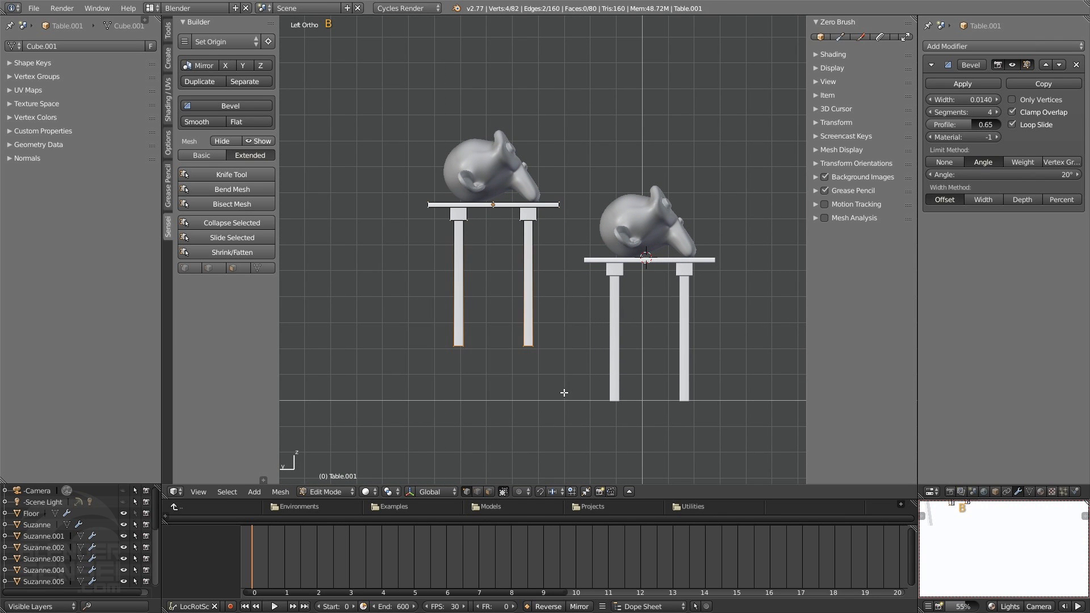
# Select all lower leg vertices of the raised table in wireframe and move them about 1.06 down along Z to floor level
pyautogui.press('z')
pyautogui.press('b')
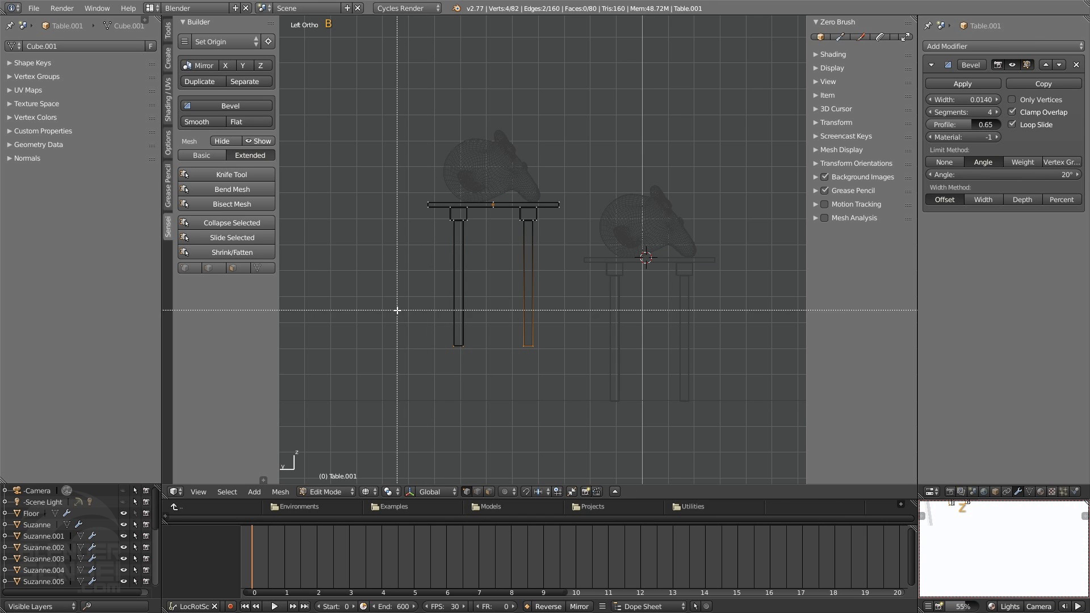
pyautogui.moveTo(396, 309); pyautogui.dragTo(542, 372)
pyautogui.moveTo(475, 362); pyautogui.dragTo(527, 286, button='middle')
pyautogui.press('ctrl+KP_3')
pyautogui.scroll(8, 523, 343)
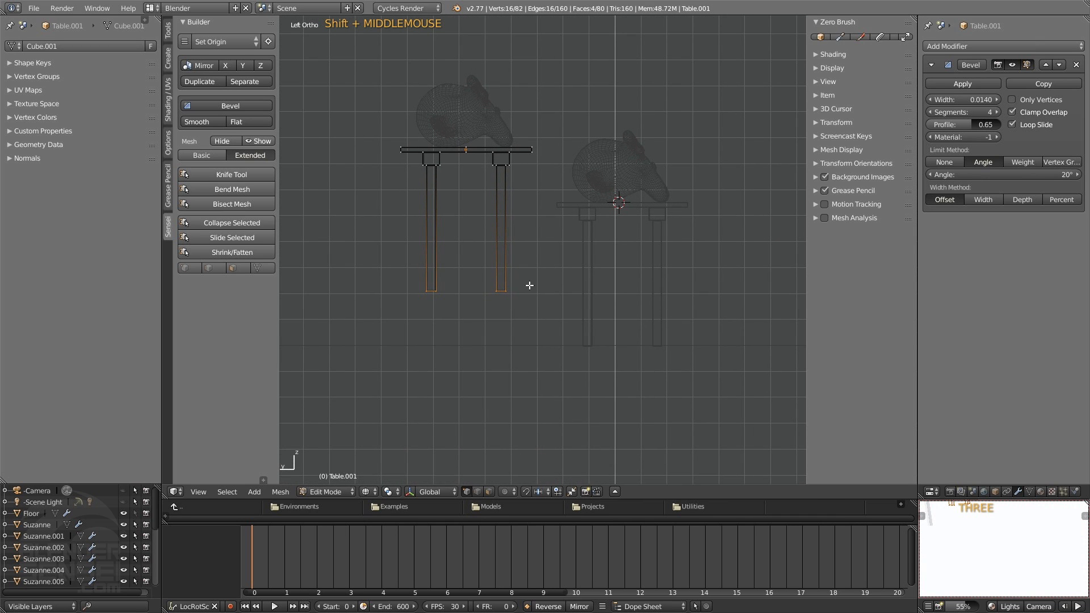
pyautogui.press('g')
pyautogui.press('z')
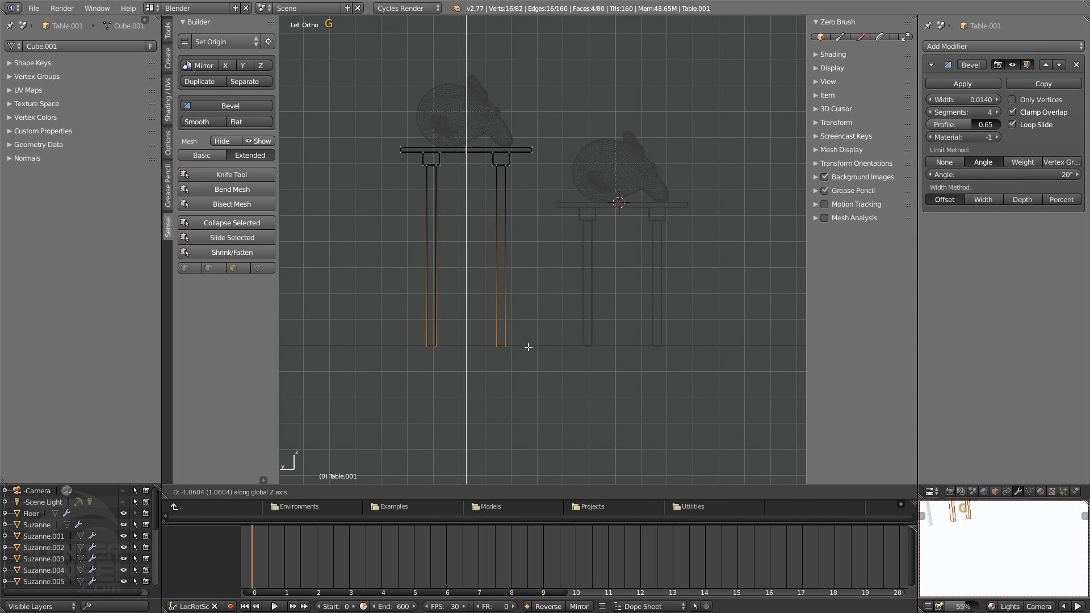
pyautogui.scroll(4, 528, 347)
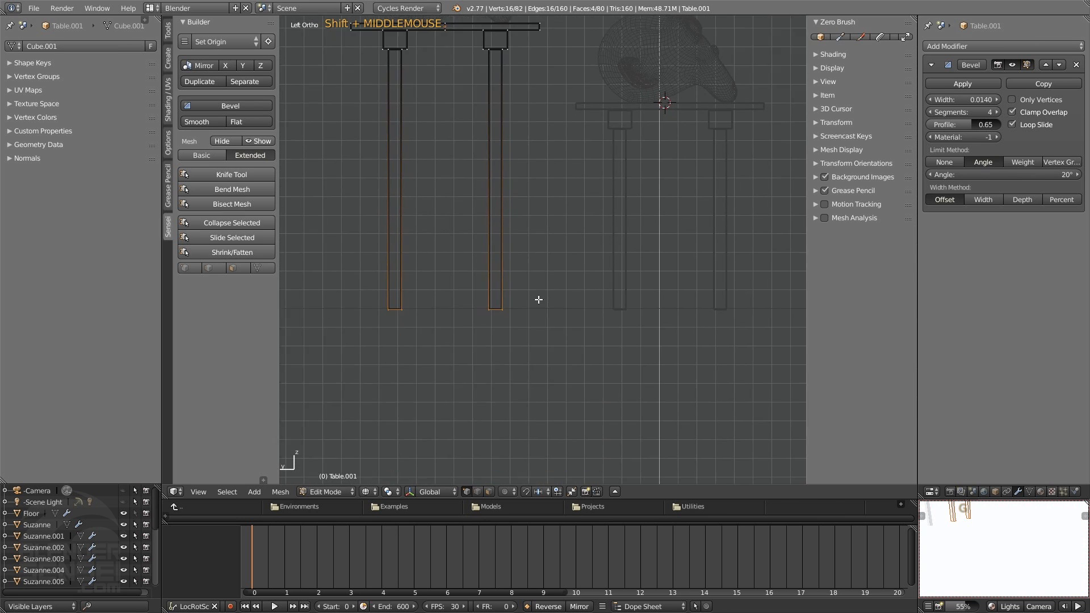
pyautogui.click(543, 375)
# Return the raised table to object mode and switch the viewport back to solid shading
pyautogui.moveTo(541, 382); pyautogui.dragTo(487, 382, button='middle')
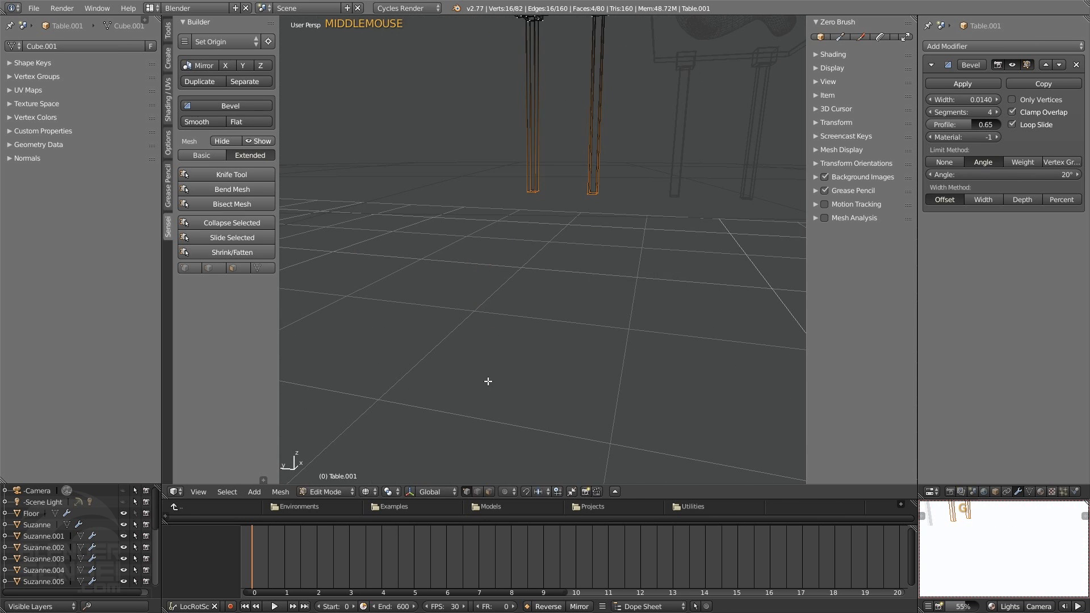
pyautogui.press('Tab')
pyautogui.scroll(-4, 496, 388)
pyautogui.scroll(-6, 499, 381)
pyautogui.press('z')
pyautogui.press('z')
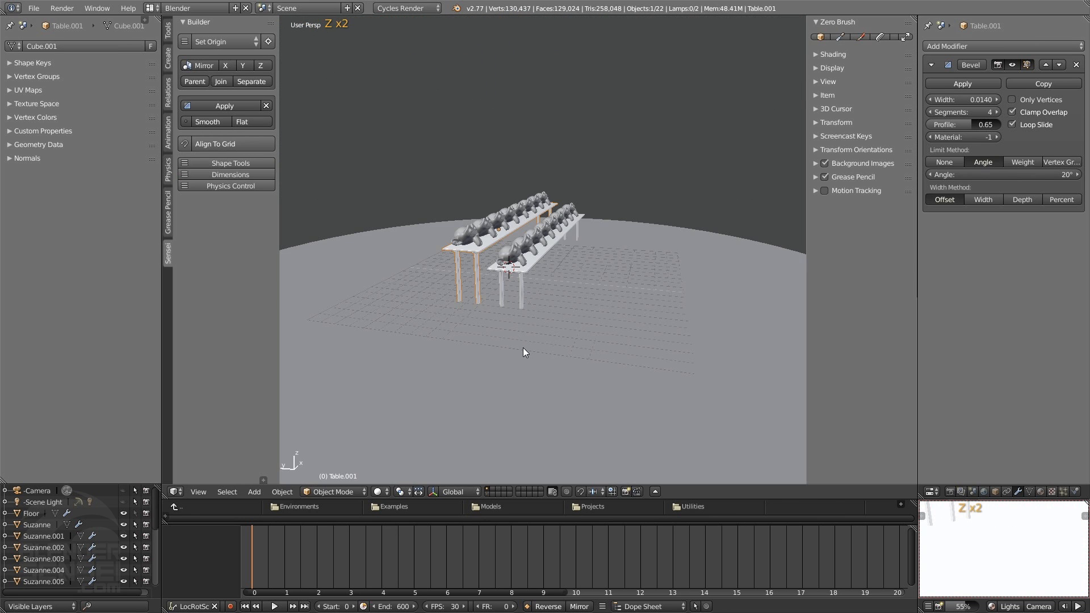
pyautogui.moveTo(522, 347)
pyautogui.mouseDown(button='middle')
pyautogui.moveTo(574, 342)
pyautogui.moveTo(418, 371)
pyautogui.mouseUp(button='middle')
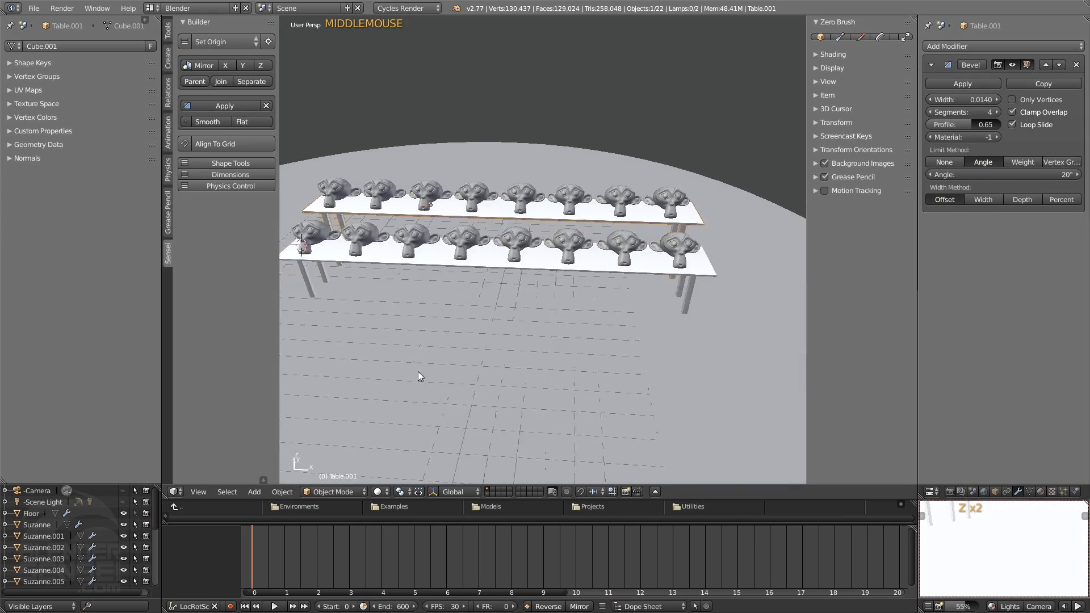
pyautogui.scroll(3, 559, 314)
pyautogui.scroll(-3, 560, 313)
pyautogui.moveTo(560, 312)
pyautogui.mouseDown(button='middle')
pyautogui.moveTo(545, 309)
pyautogui.moveTo(557, 304)
pyautogui.mouseUp(button='middle')
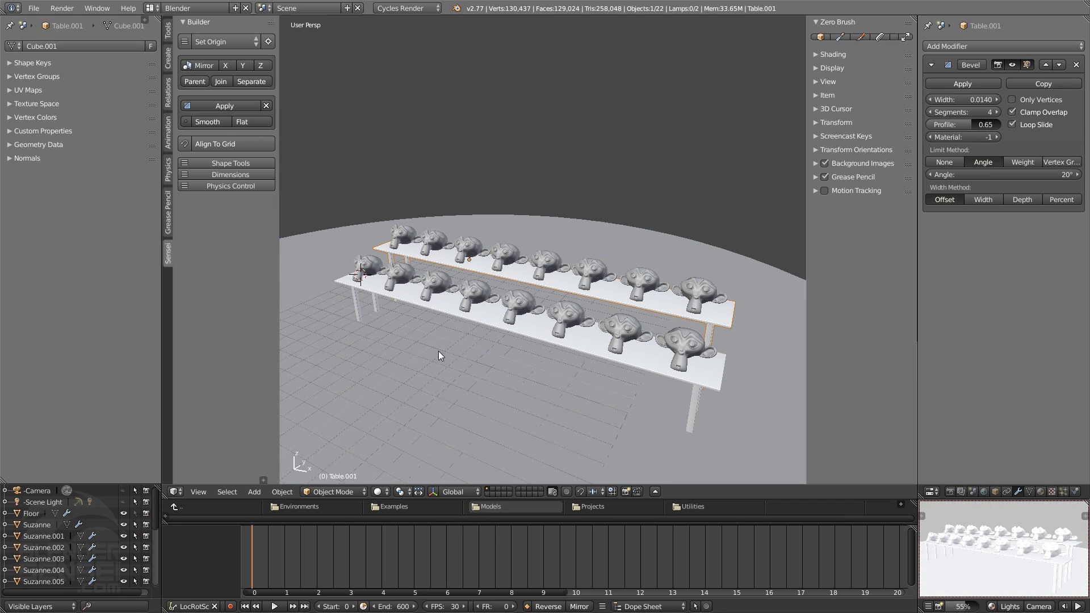
pyautogui.click(176, 491)
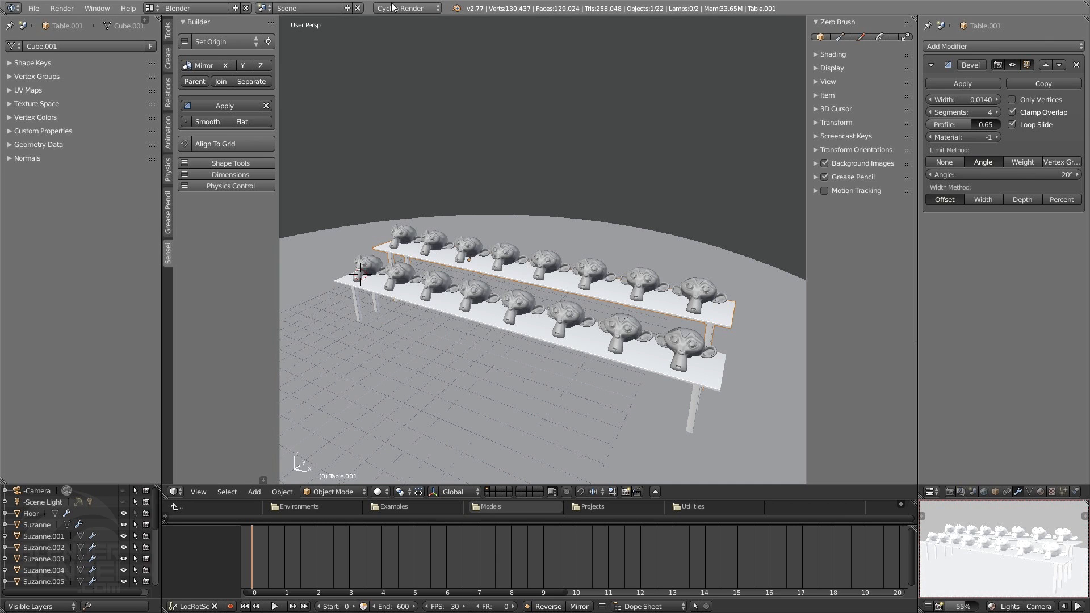
pyautogui.moveTo(365, 16); pyautogui.dragTo(364, 162)
pyautogui.click(19, 151)
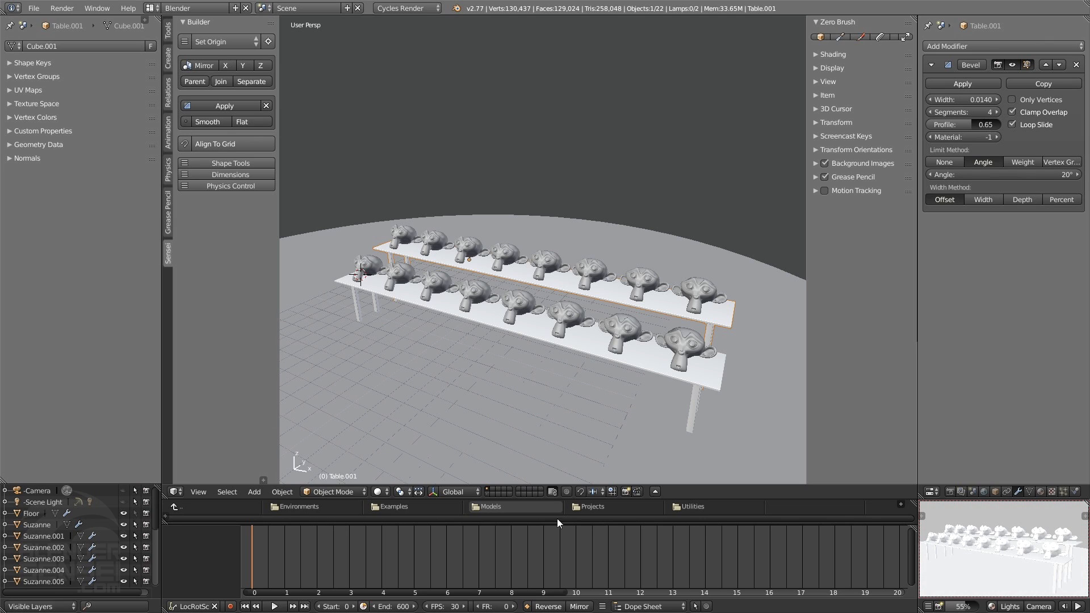
pyautogui.click(931, 492)
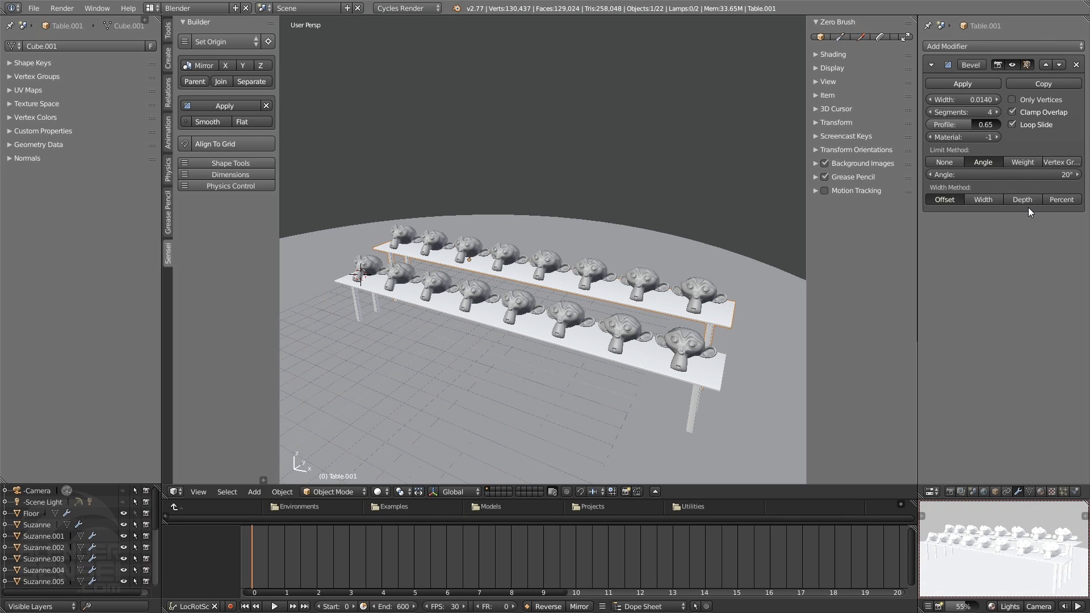
pyautogui.click(931, 491)
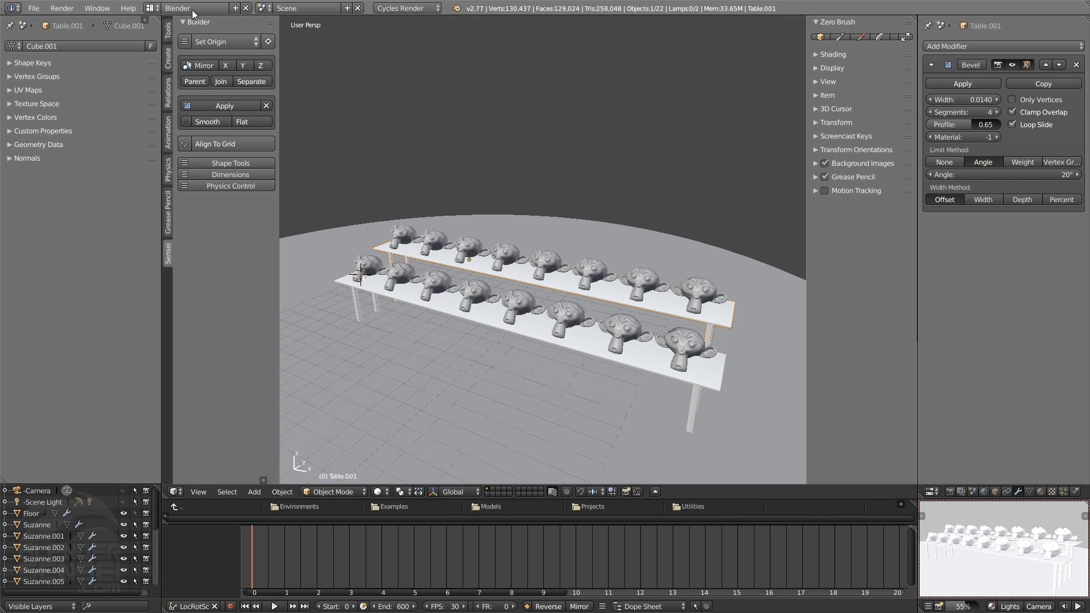
# Examine the Hacker and Shader screen layouts and return to the Blender layout
pyautogui.click(158, 9)
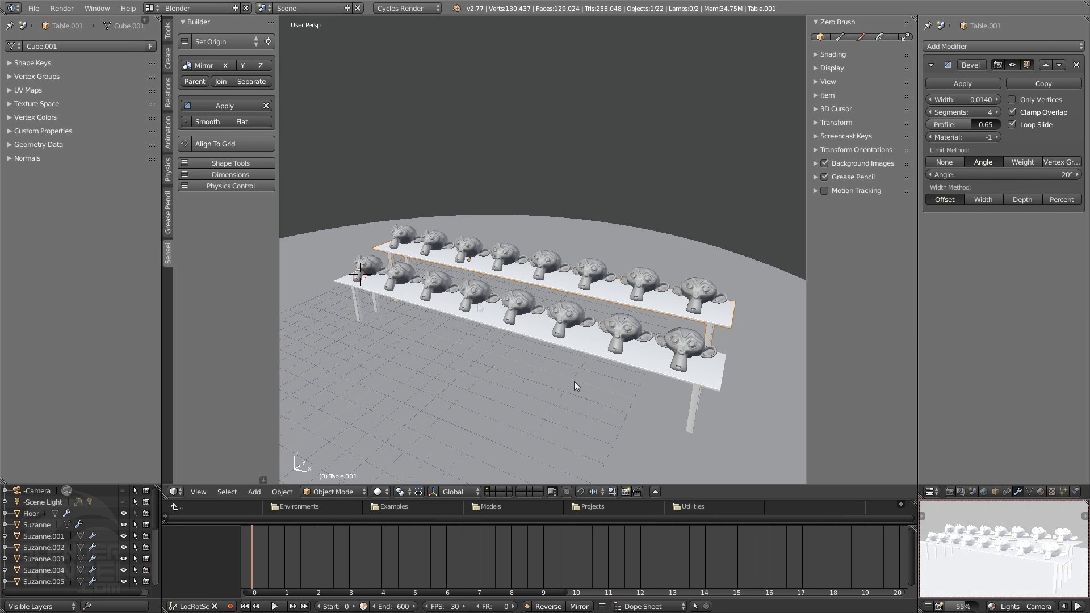
pyautogui.click(152, 8)
pyautogui.click(166, 35)
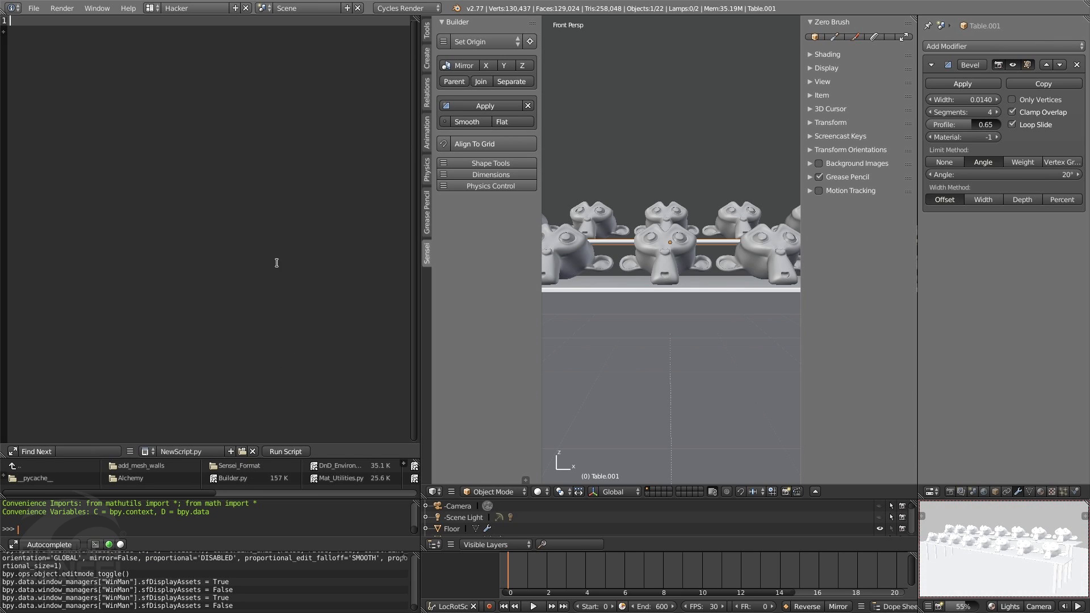
pyautogui.click(151, 8)
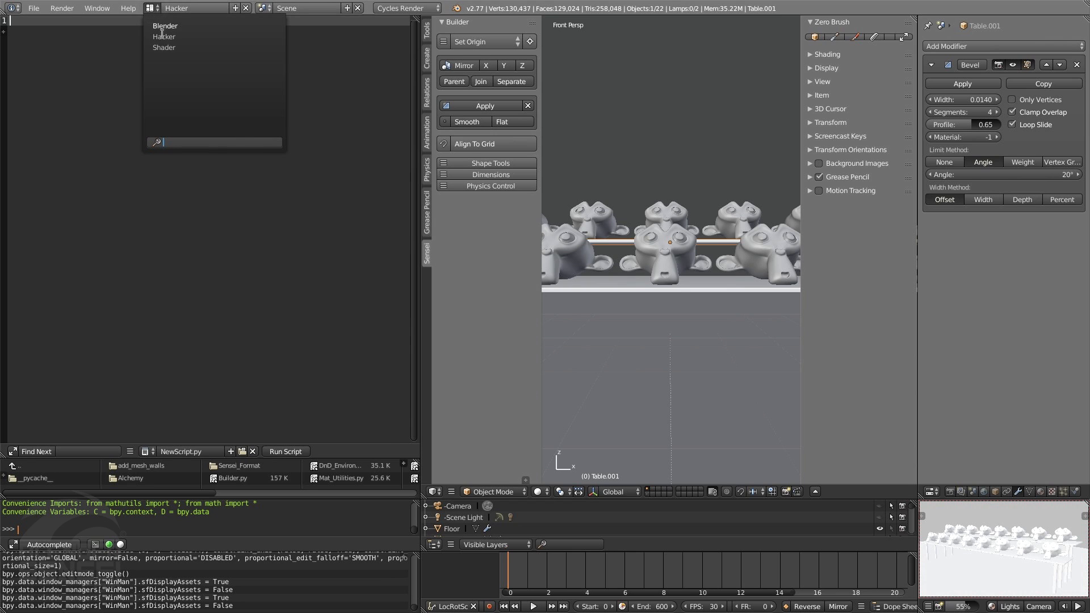
pyautogui.click(168, 44)
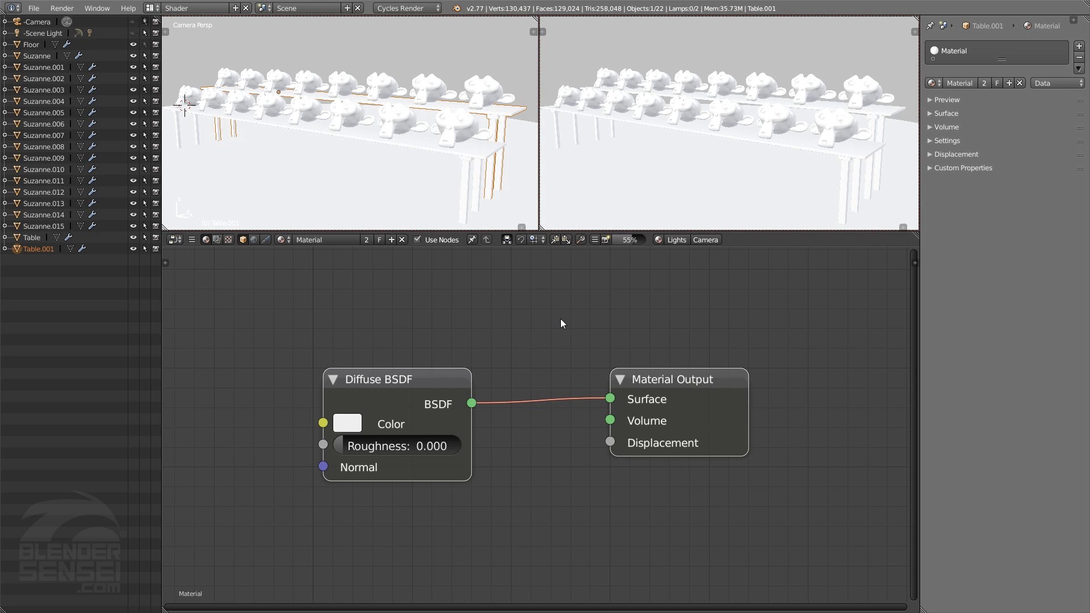
pyautogui.hotkey('ctrl', 'Left')
pyautogui.hotkey('ctrl', 'Right')
pyautogui.hotkey('ctrl', 'Right')
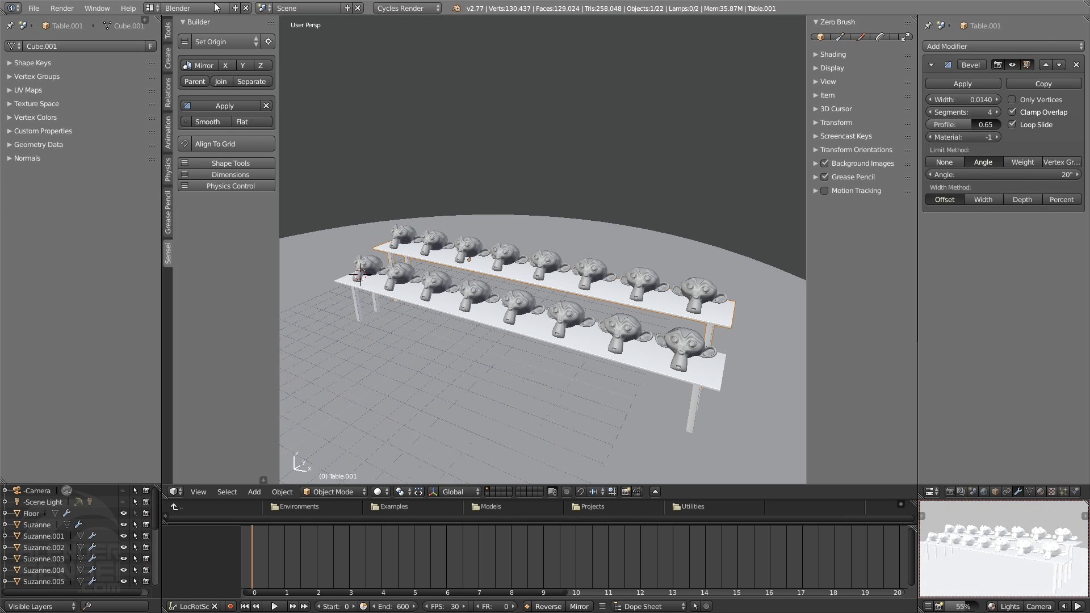
# Duplicate the Blender screen layout and name the copy My Cool Workspace
pyautogui.click(235, 8)
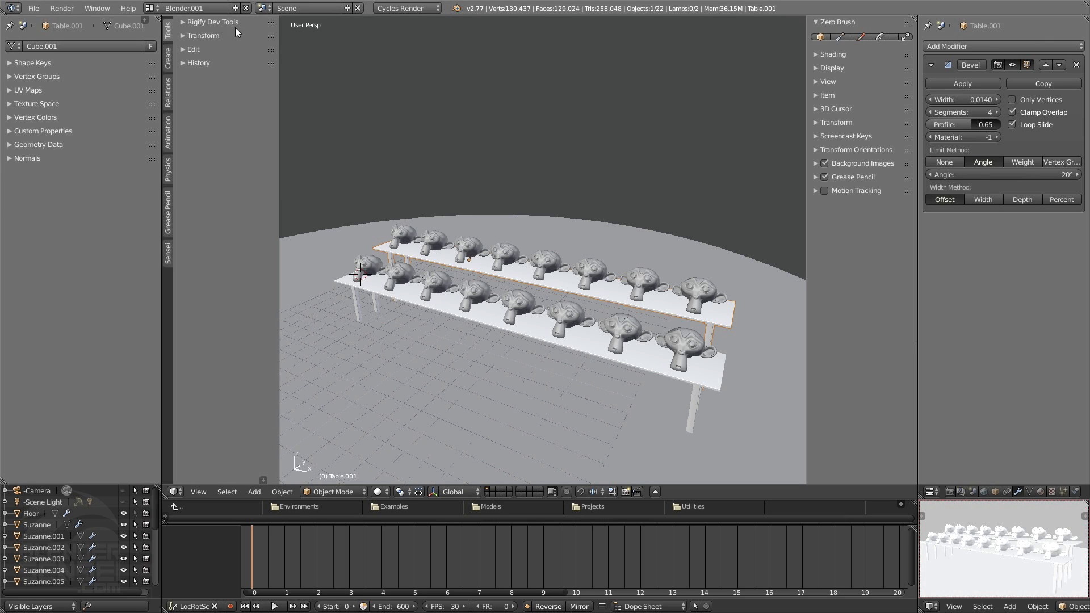
pyautogui.click(152, 8)
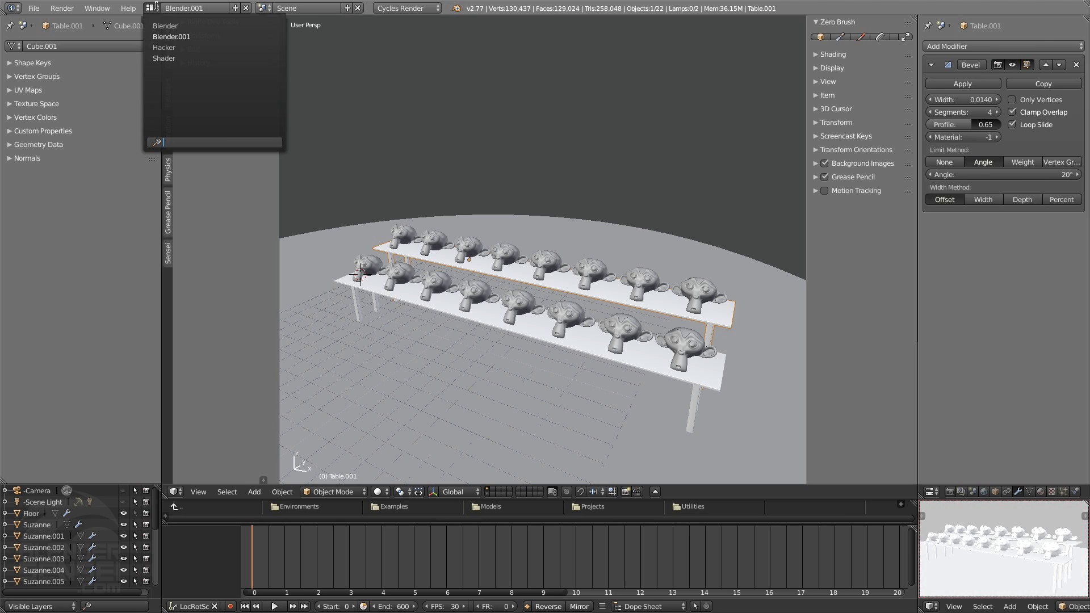
pyautogui.click(176, 35)
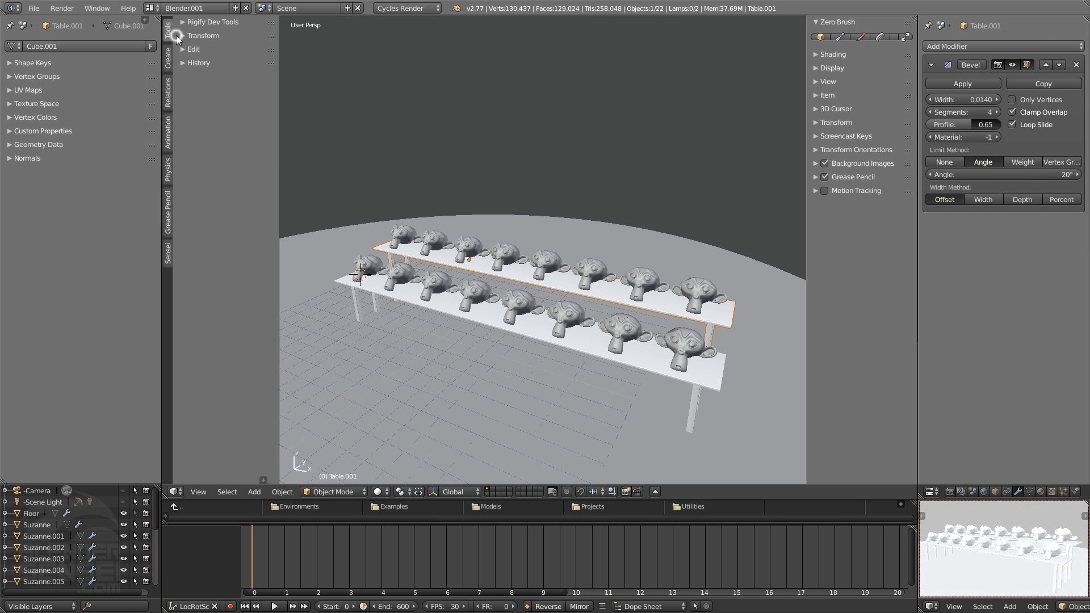
pyautogui.doubleClick(216, 8)
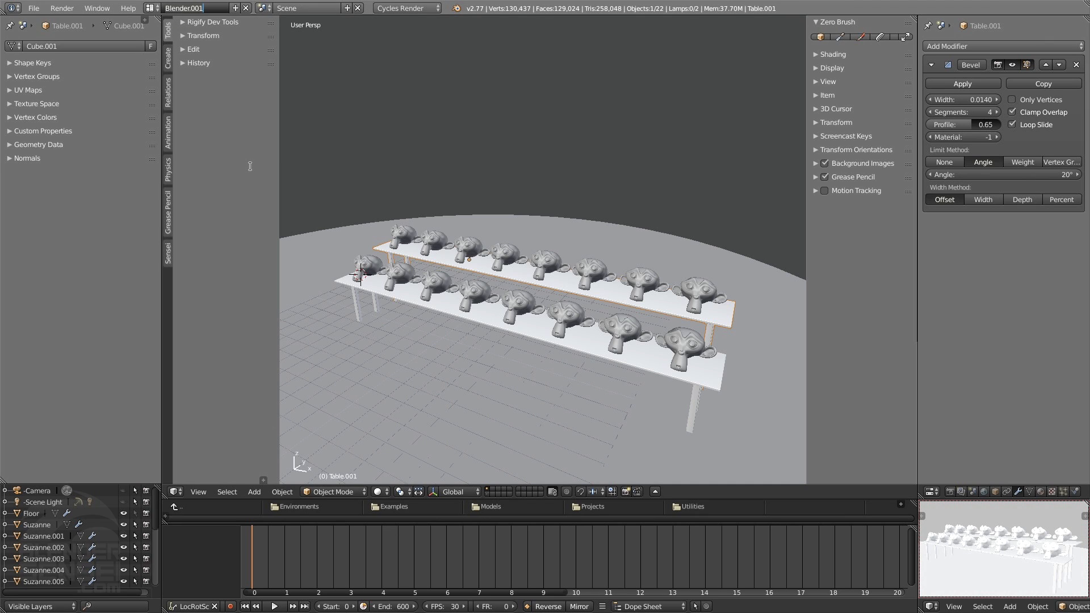
pyautogui.write('M')
pyautogui.write('y Cool Wor')
pyautogui.write('kspace')
pyautogui.press('Return')
# Split the 3D viewport horizontally and turn the lower area into a UV/Image Editor
pyautogui.moveTo(165, 498); pyautogui.dragTo(180, 446)
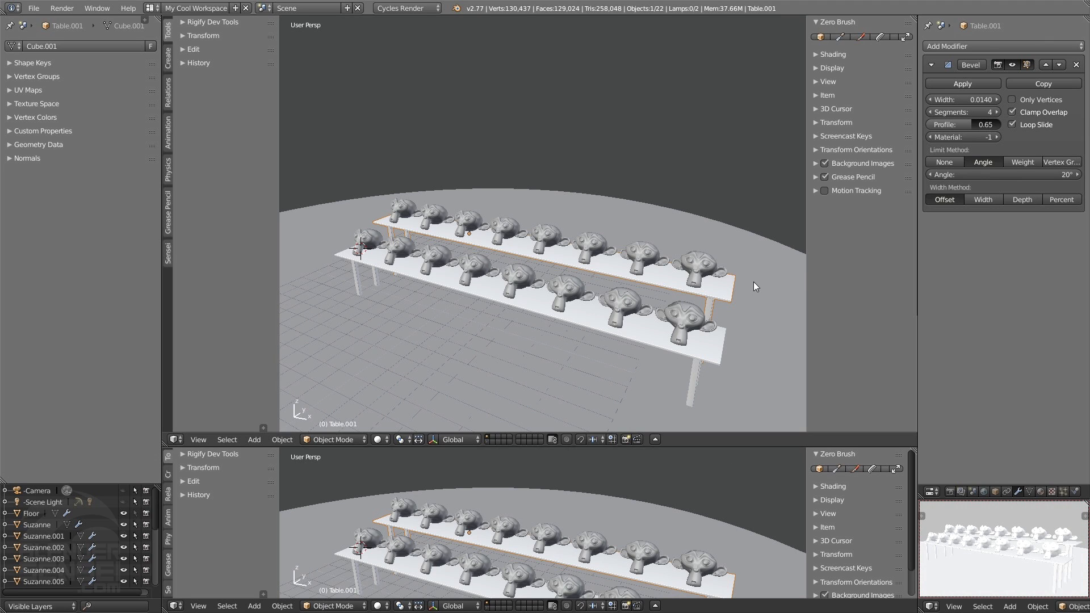
pyautogui.click(176, 607)
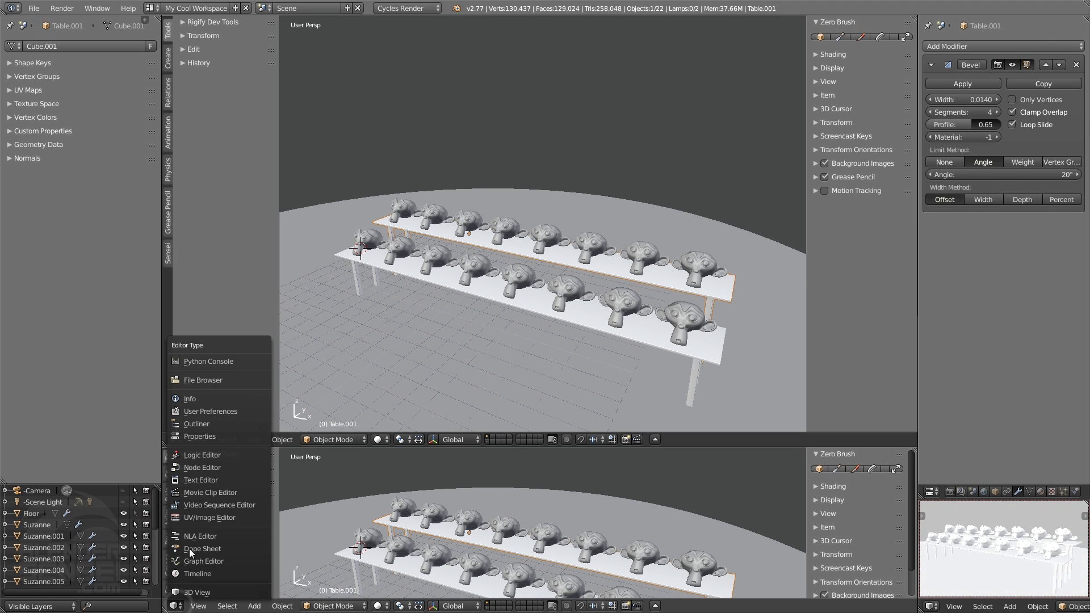
pyautogui.click(214, 516)
pyautogui.scroll(4, 554, 520)
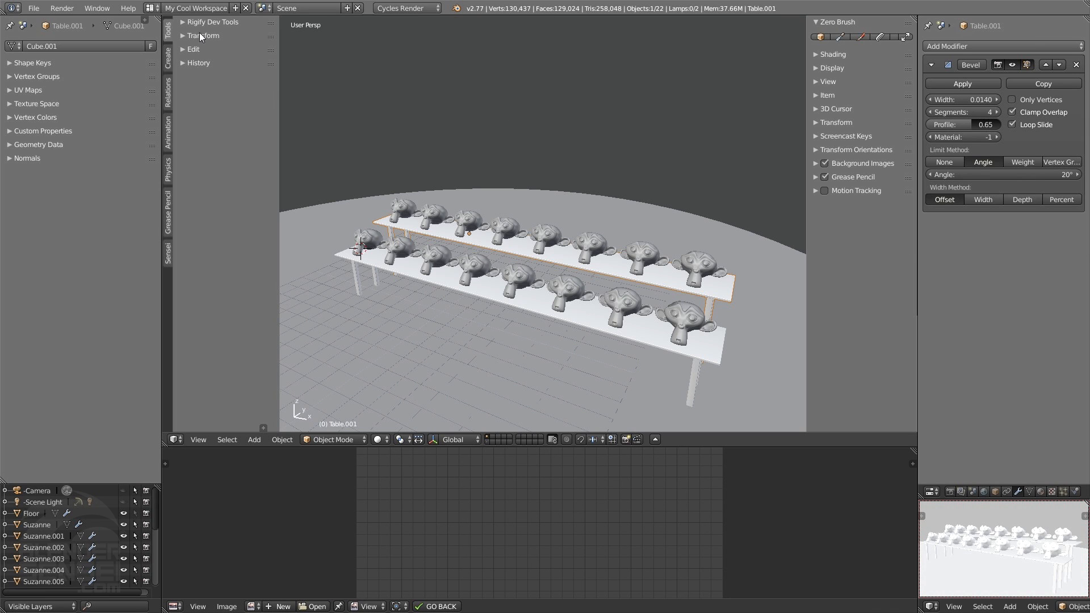
# Compare the Blender layout with My Cool Workspace by switching to Blender and back, and orbit around the tables
pyautogui.click(150, 8)
pyautogui.click(162, 24)
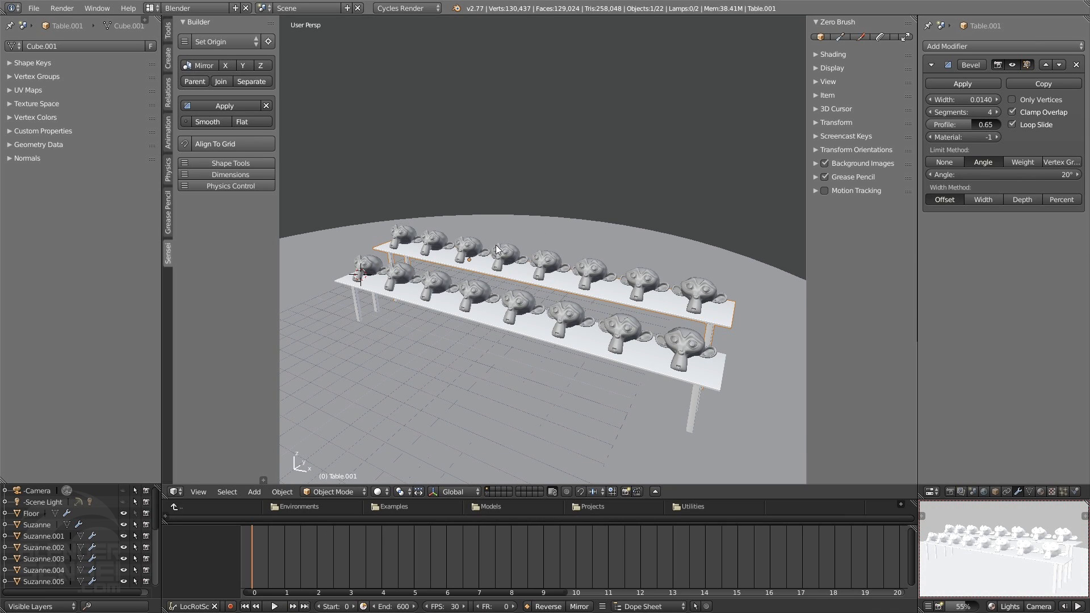
pyautogui.click(151, 7)
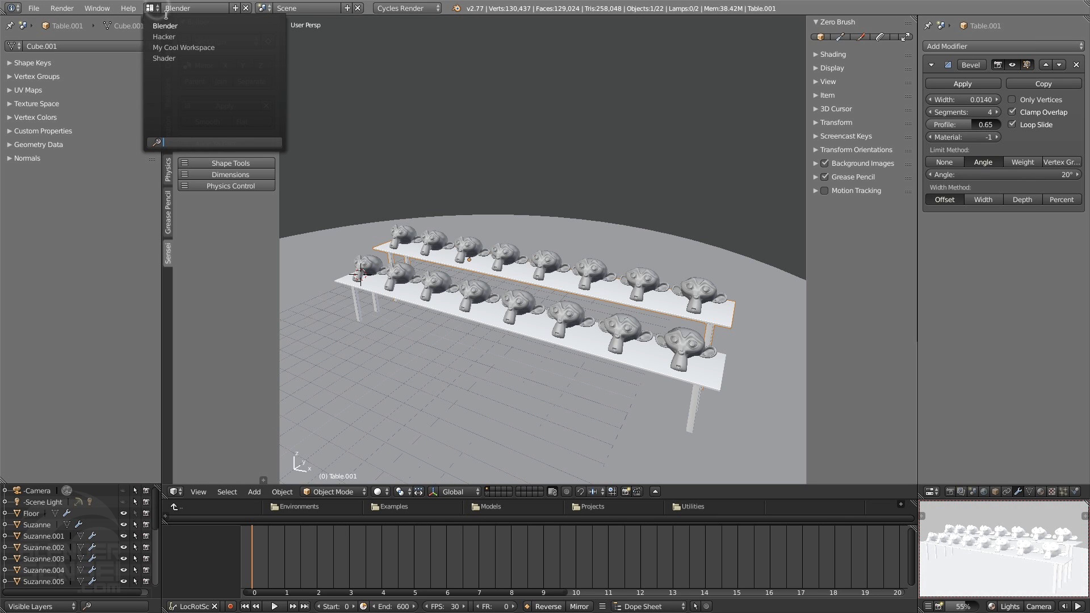
pyautogui.click(188, 47)
pyautogui.moveTo(512, 138); pyautogui.dragTo(492, 240, button='middle')
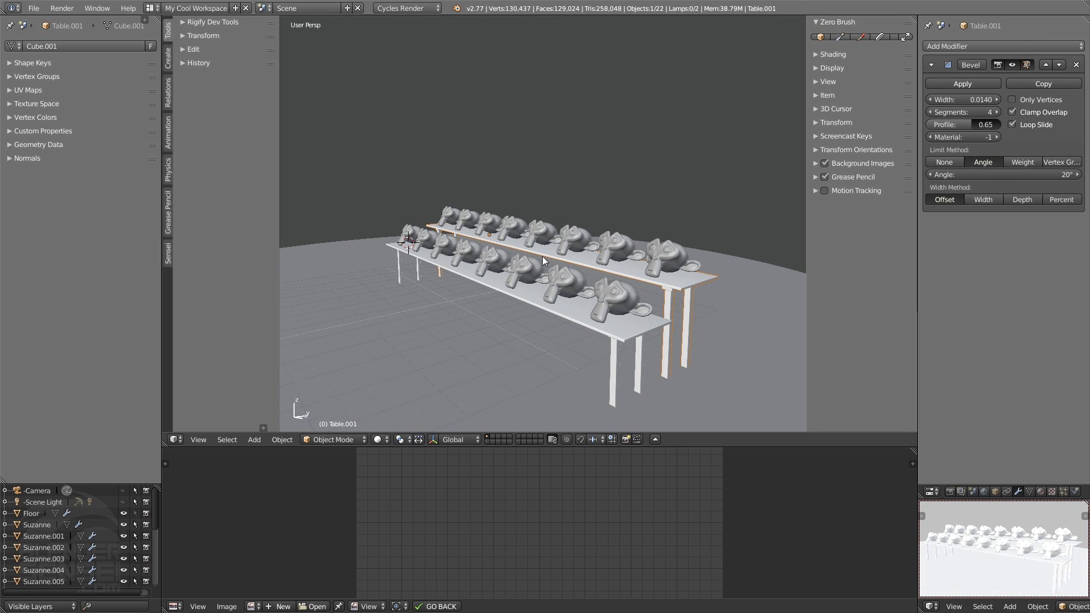
# Try to save the current setup, including the custom layout, as the startup file
pyautogui.click(33, 8)
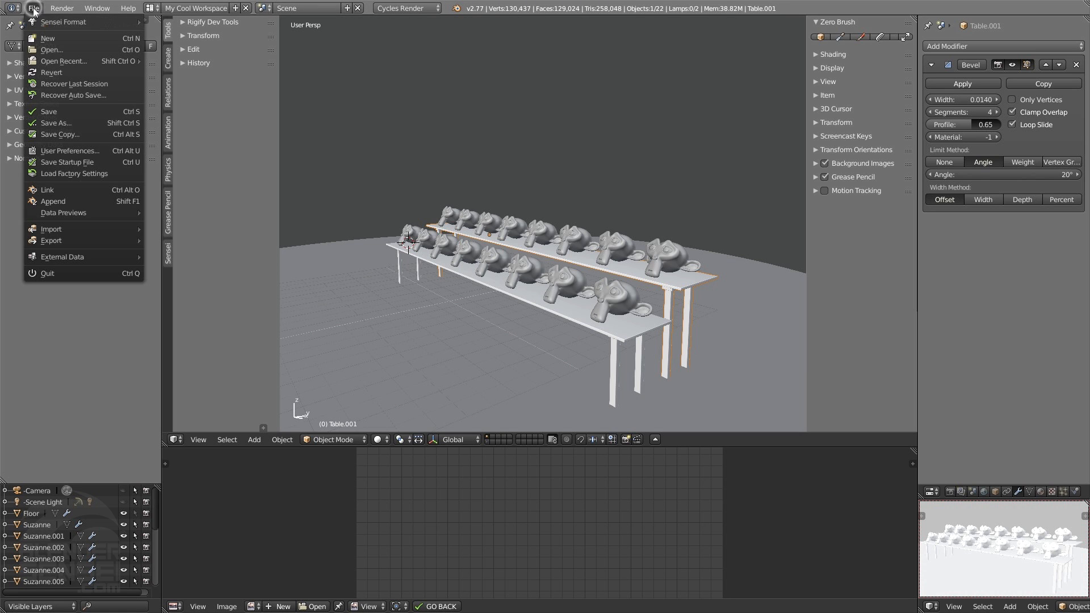
pyautogui.moveTo(506, 162); pyautogui.dragTo(488, 223, button='middle')
pyautogui.moveTo(537, 276); pyautogui.dragTo(540, 284, button='middle')
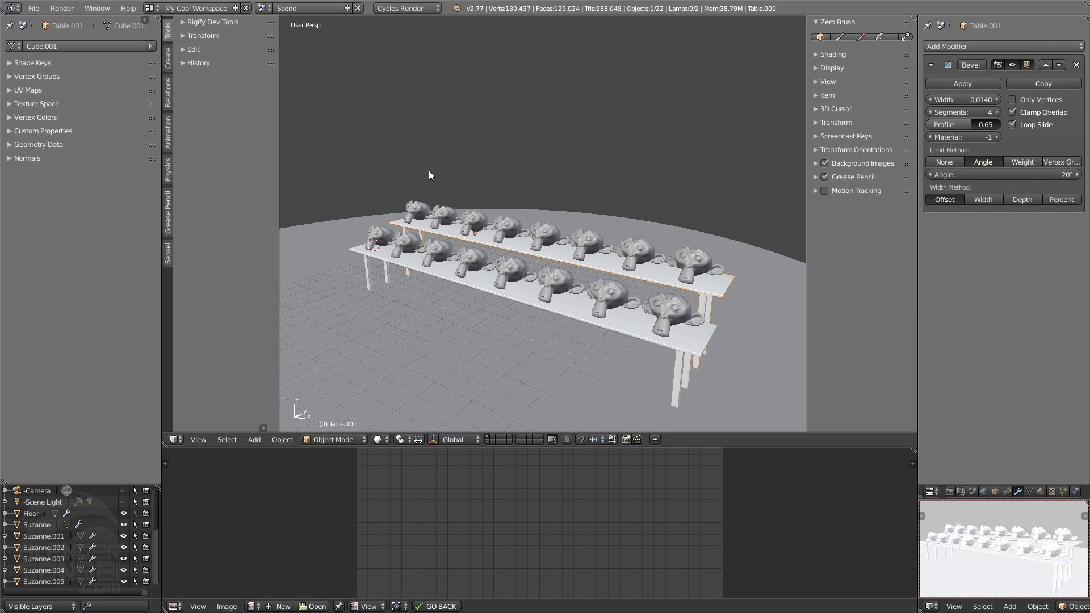
pyautogui.click(34, 8)
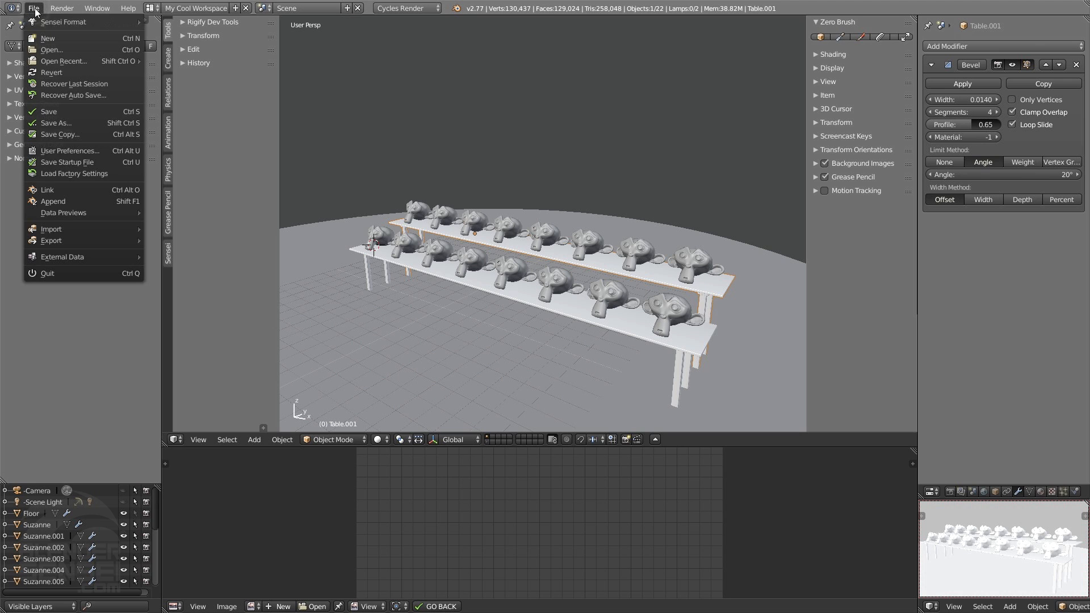
pyautogui.click(73, 163)
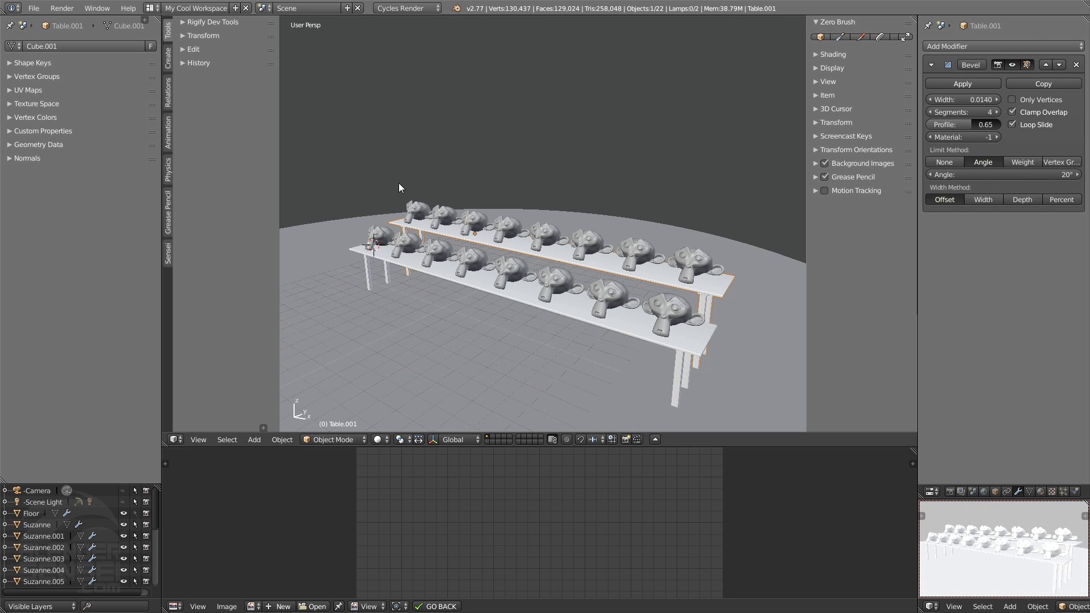
pyautogui.moveTo(399, 183); pyautogui.dragTo(599, 200, button='middle')
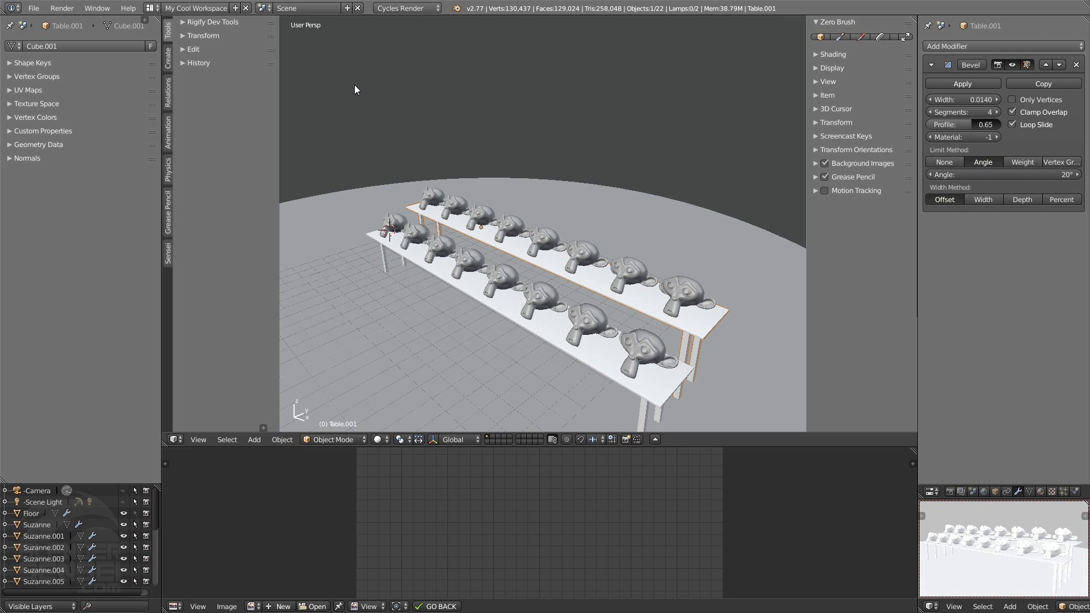
# Delete the My Cool Workspace layout and return to the Blender layout
pyautogui.click(246, 8)
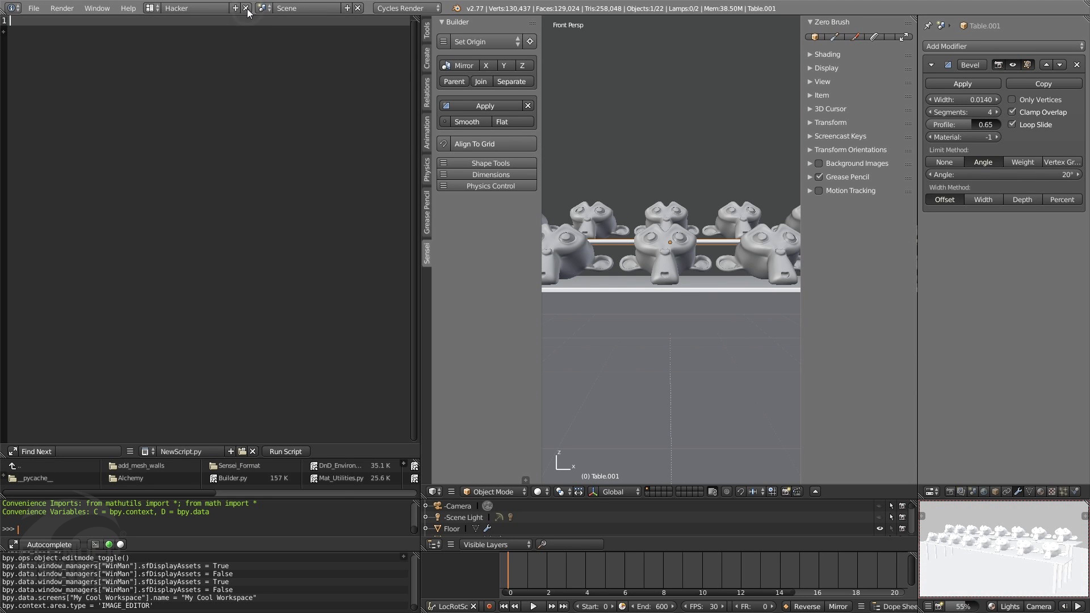
pyautogui.click(151, 8)
pyautogui.click(165, 25)
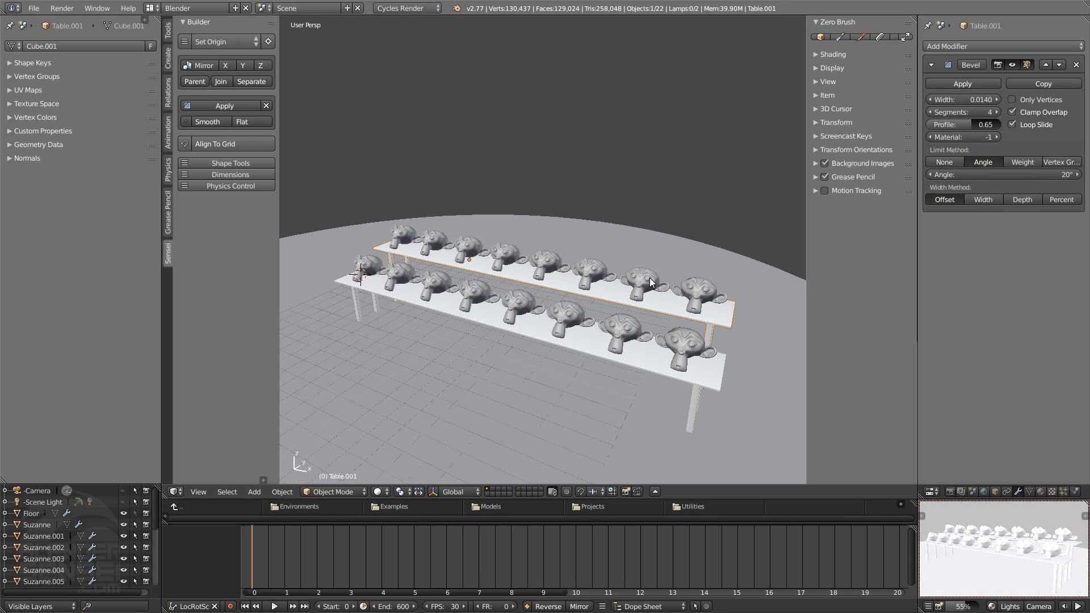
# Switch to the Shader screen layout for working on the table's material nodes
pyautogui.click(151, 8)
pyautogui.click(166, 47)
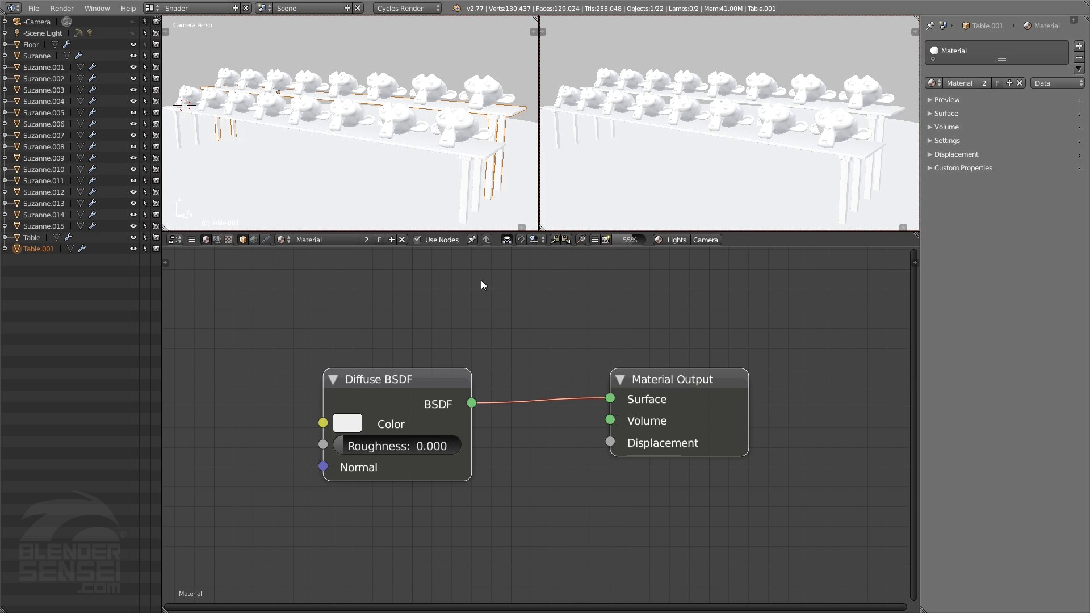
pyautogui.scroll(-1, 494, 312)
pyautogui.moveTo(525, 304); pyautogui.dragTo(477, 343, button='middle')
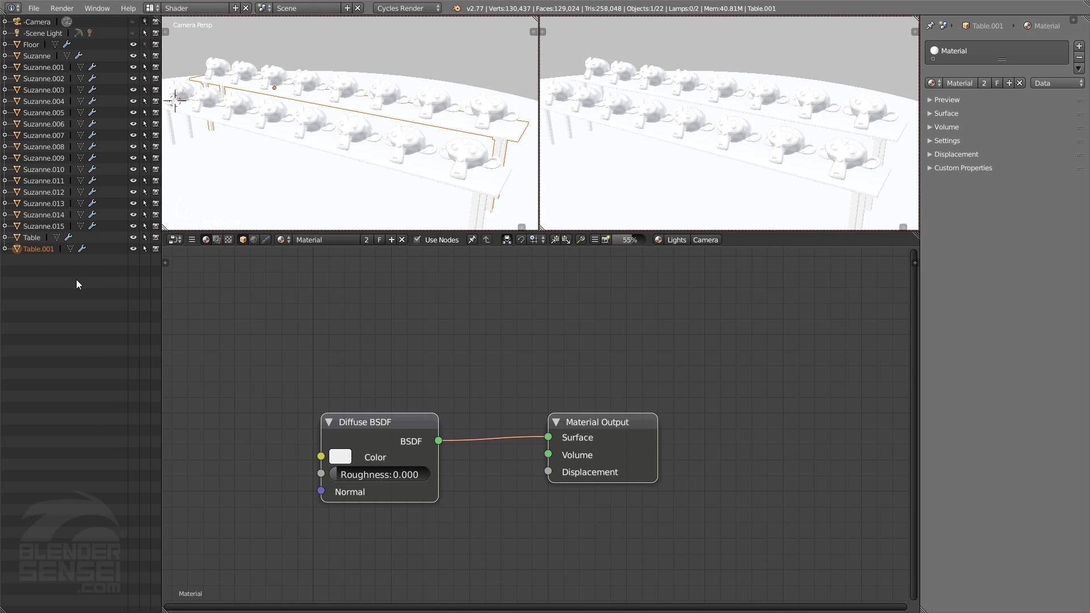
# Select Suzanne.012 from the object list and examine its expanded entry, collapsing it again
pyautogui.click(43, 182)
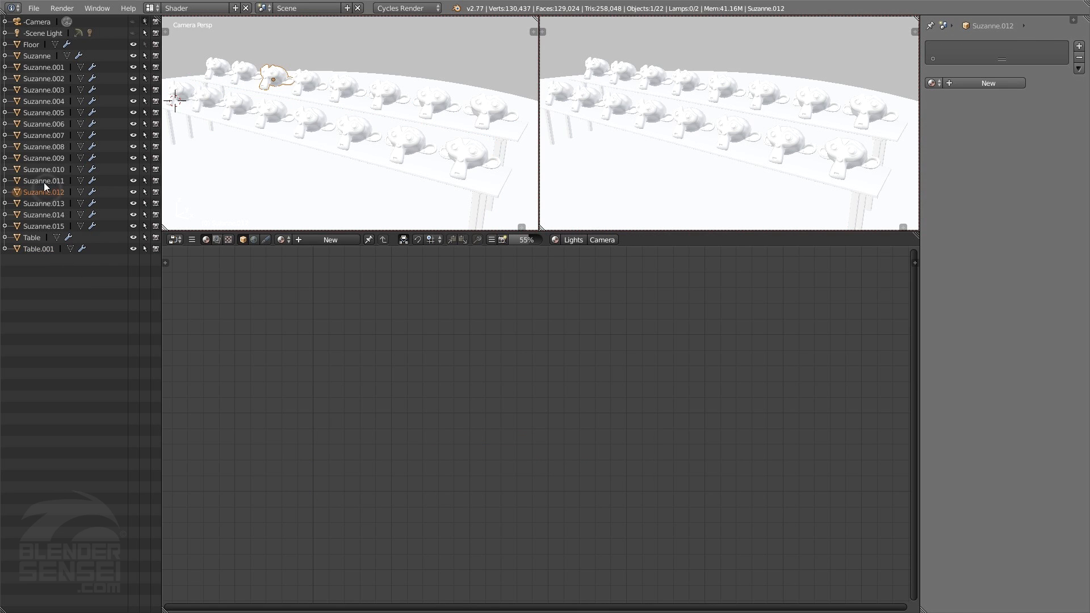
pyautogui.click(45, 193)
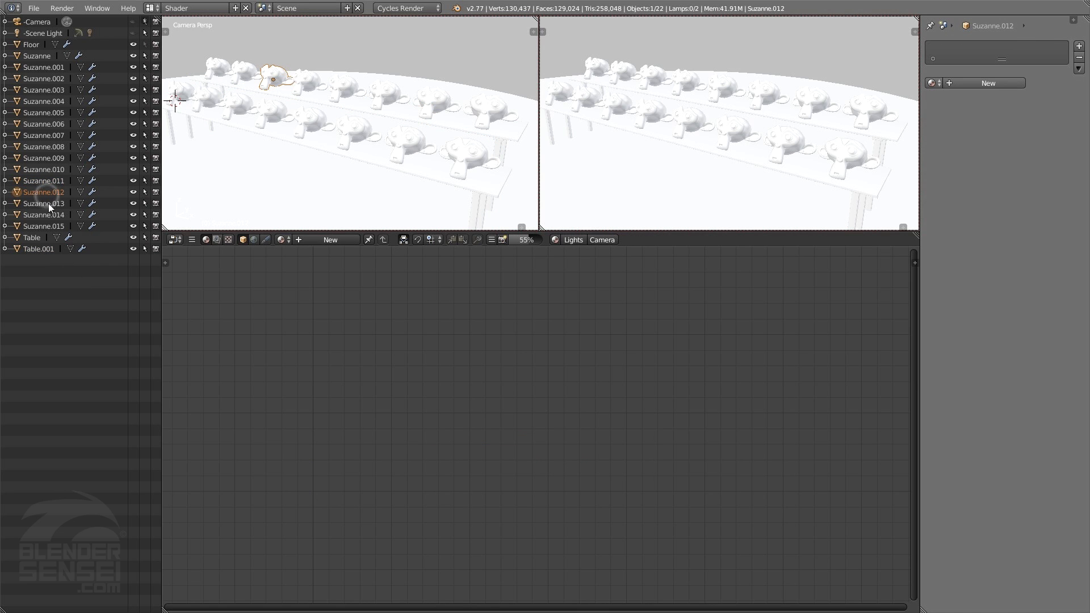
pyautogui.click(5, 192)
pyautogui.click(7, 193)
# Start the rendered preview of both monkey rows and pause it after checking the lighting
pyautogui.moveTo(748, 132); pyautogui.dragTo(625, 301, button='middle')
pyautogui.scroll(-6, 741, 151)
pyautogui.scroll(4, 740, 152)
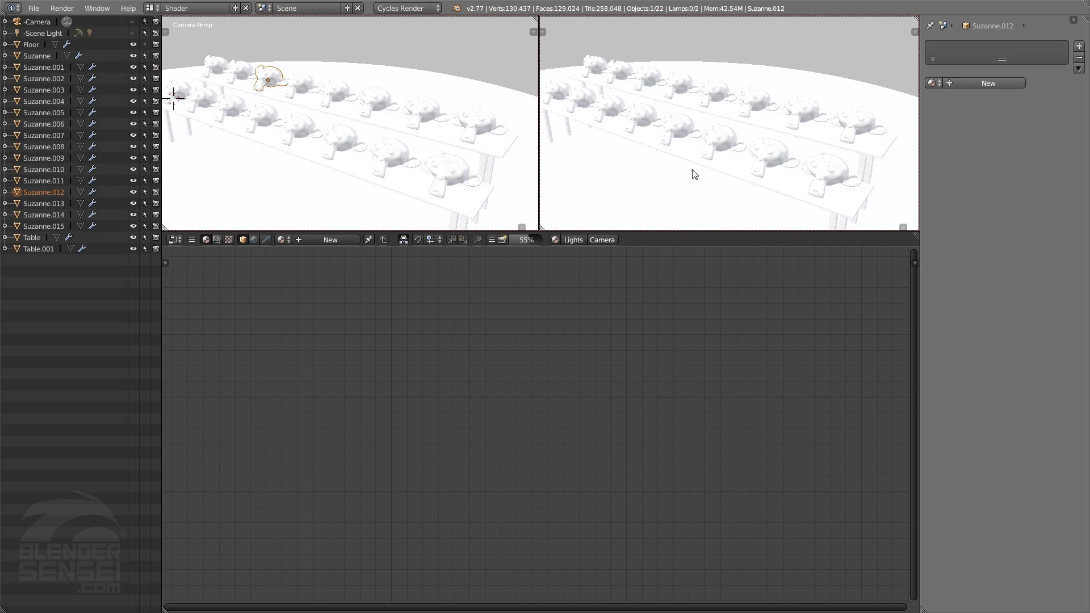
pyautogui.click(557, 242)
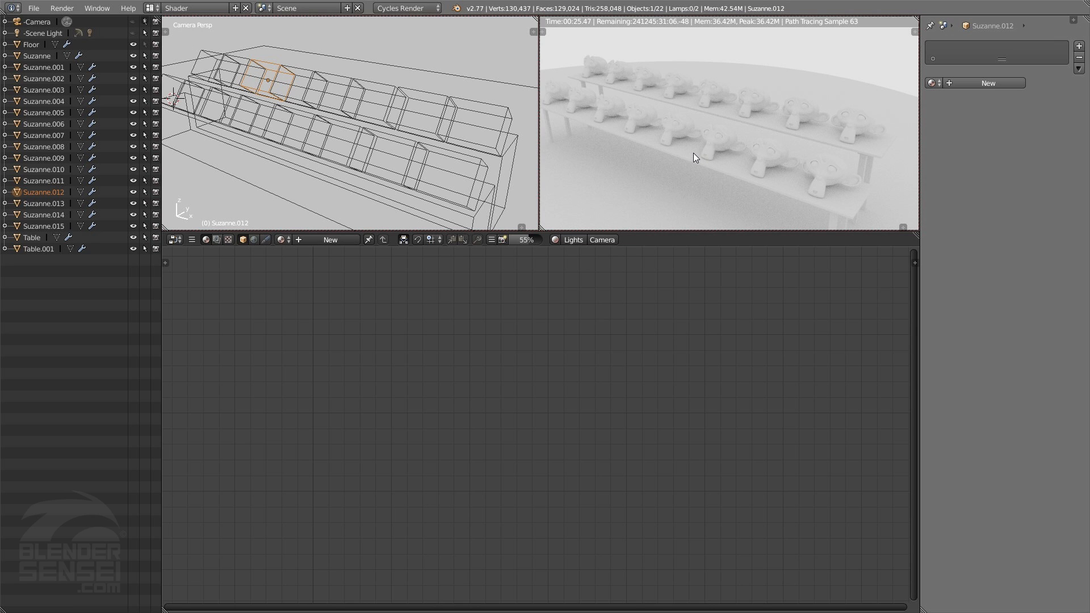
pyautogui.click(555, 239)
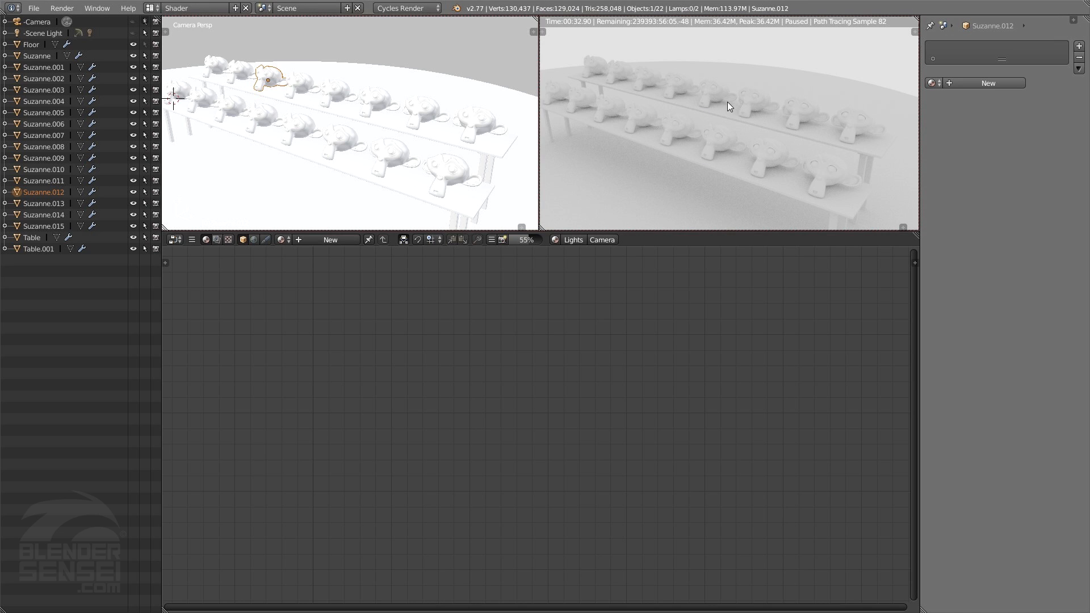
# Select Suzanne.005, the front-row monkey head nearest the camera
pyautogui.moveTo(430, 138); pyautogui.dragTo(415, 103, button='middle')
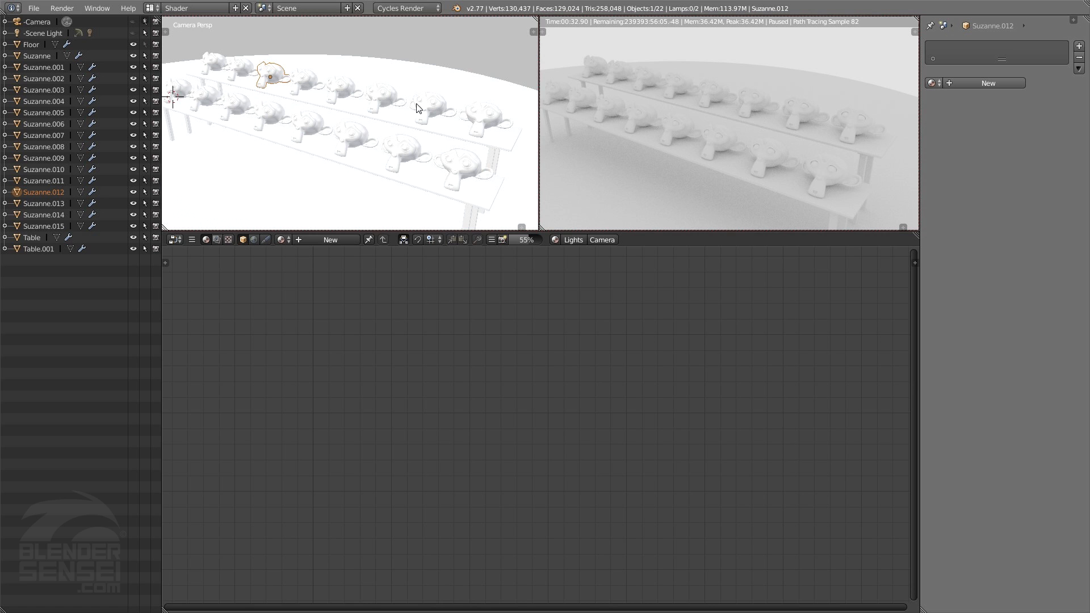
pyautogui.moveTo(408, 148)
pyautogui.mouseDown(button='middle')
pyautogui.moveTo(393, 151)
pyautogui.moveTo(414, 159)
pyautogui.moveTo(393, 133)
pyautogui.moveTo(424, 146)
pyautogui.moveTo(421, 156)
pyautogui.mouseUp(button='middle')
pyautogui.rightClick(415, 158)
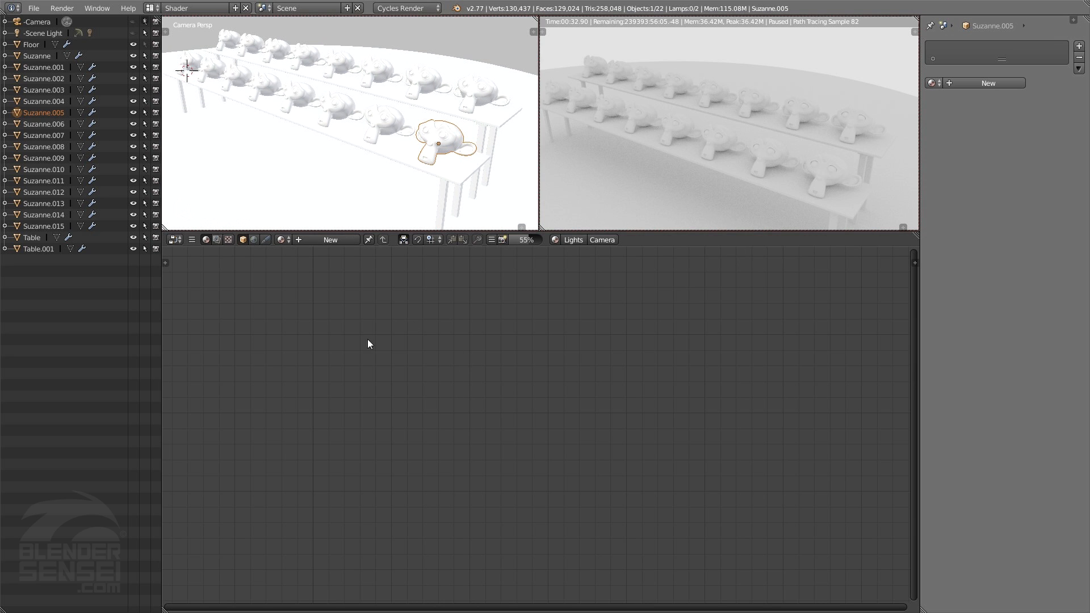
pyautogui.hotkey('shift', 'a')
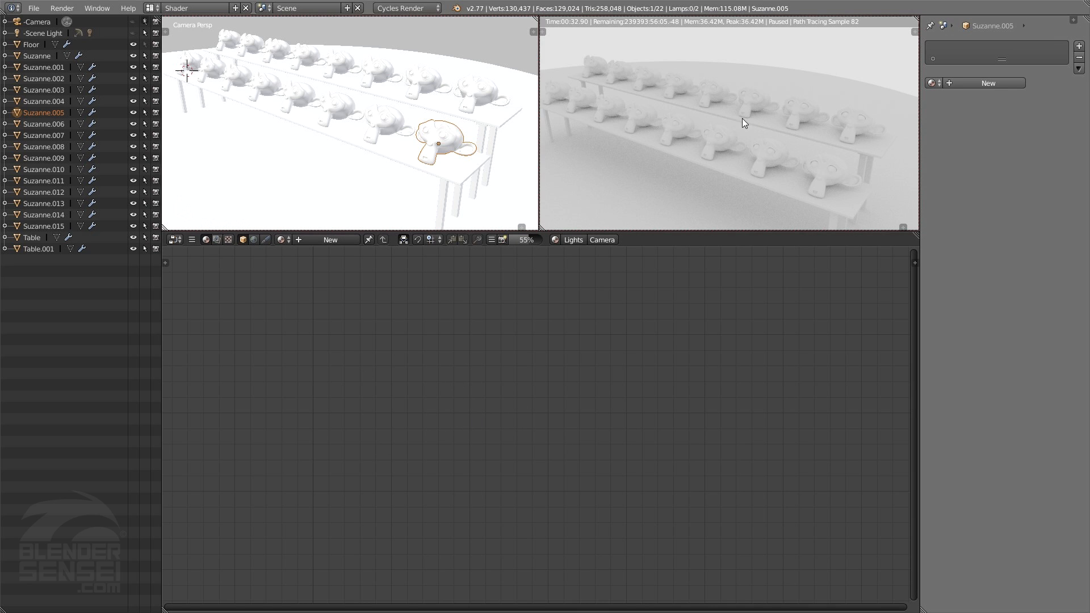
# Frame Suzanne.005 in a close-up from behind and start the rendered preview
pyautogui.moveTo(476, 157); pyautogui.dragTo(471, 86, button='middle')
pyautogui.scroll(3, 419, 151)
pyautogui.scroll(3, 422, 155)
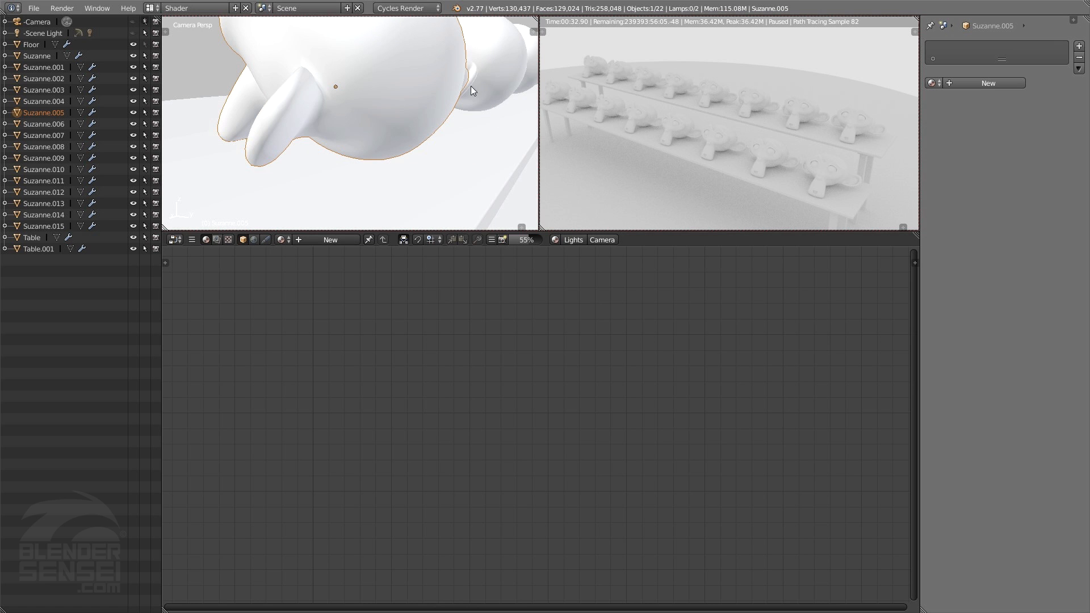
pyautogui.click(556, 244)
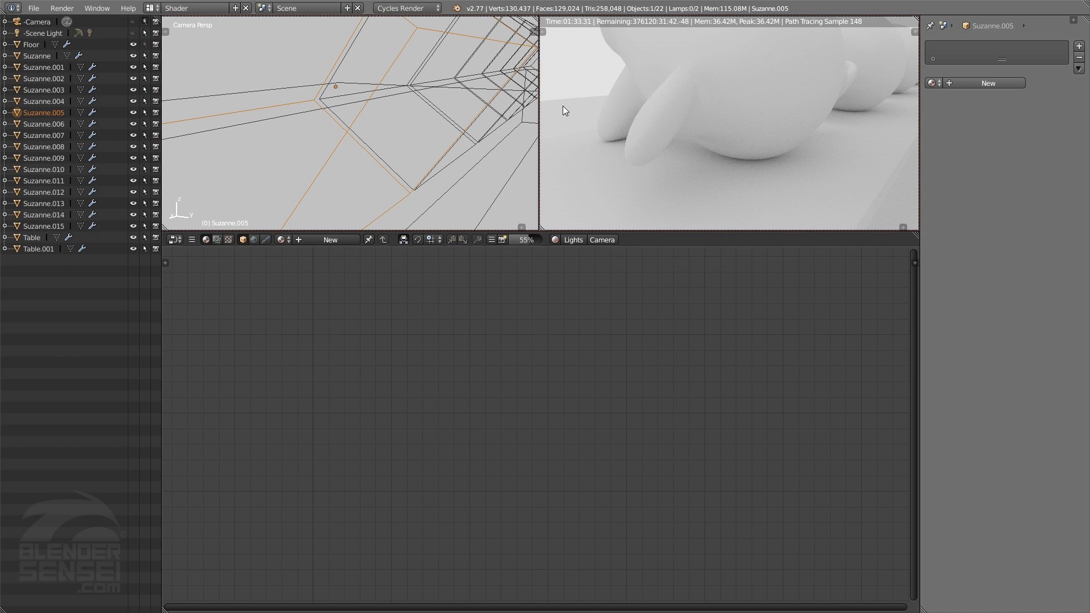
# Try a narrower render preview, restore equal viewport widths, and shrink both upper viewports to enlarge the node editor
pyautogui.moveTo(543, 107); pyautogui.dragTo(672, 121)
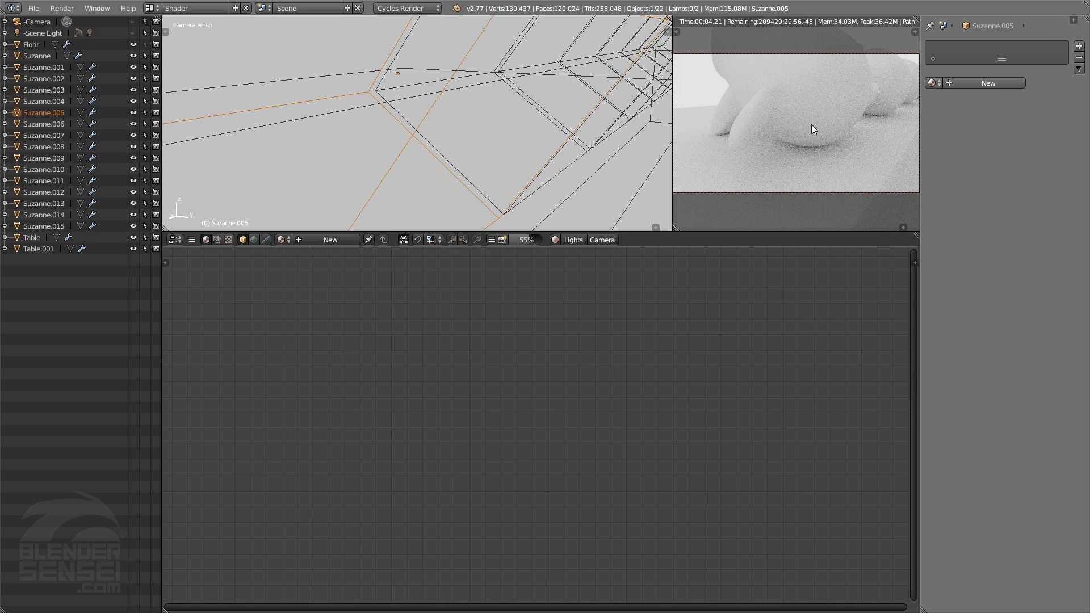
pyautogui.moveTo(672, 129); pyautogui.dragTo(539, 122)
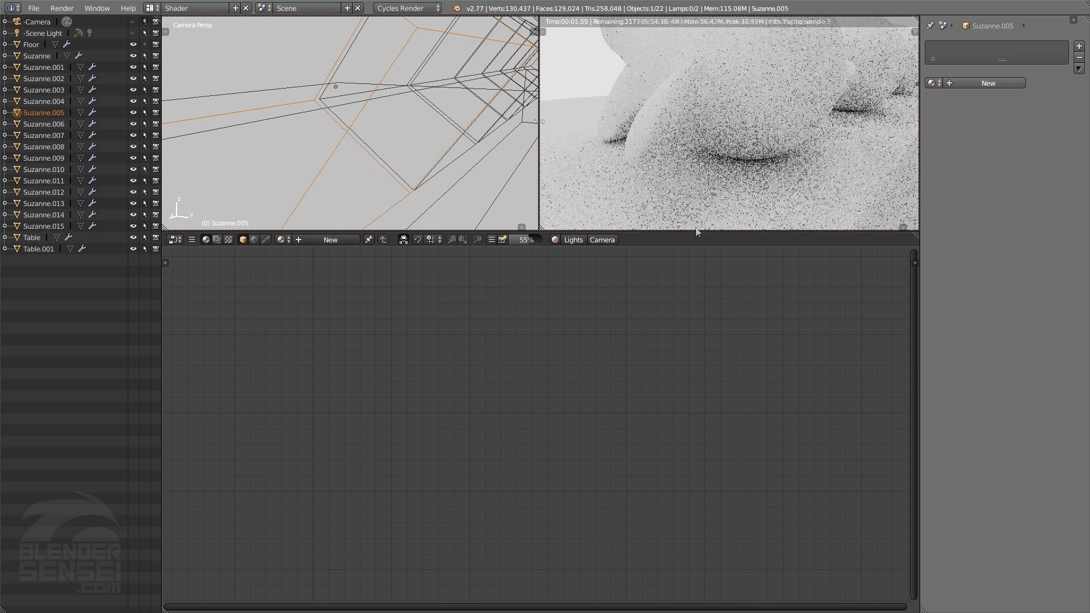
pyautogui.moveTo(702, 231); pyautogui.dragTo(712, 152)
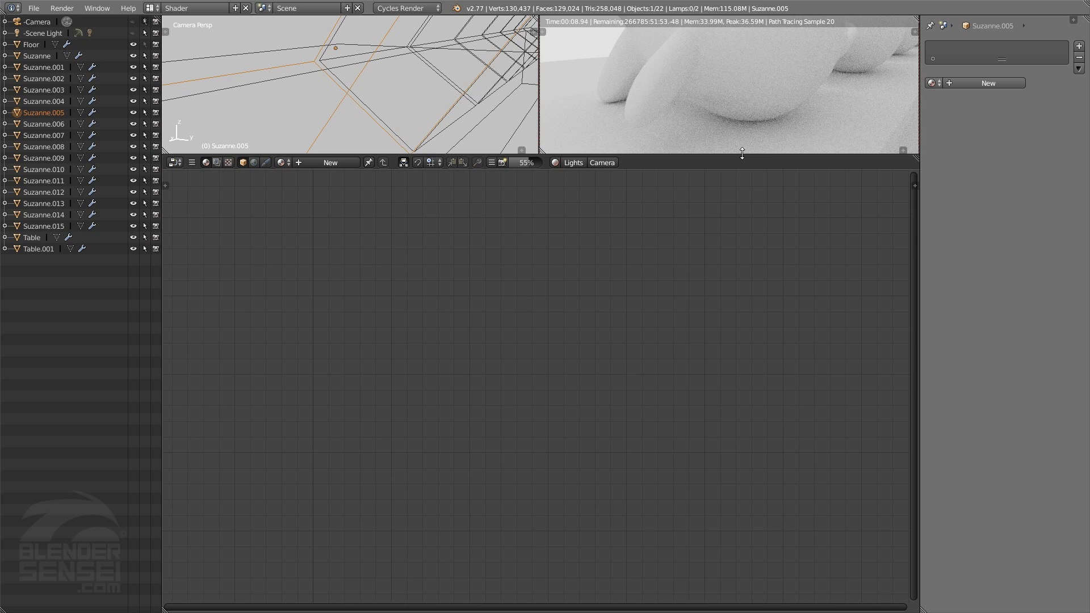
# Enlarge both upper viewports by shrinking the node editor, and pause the rendered preview
pyautogui.moveTo(744, 154); pyautogui.dragTo(749, 231)
pyautogui.click(555, 240)
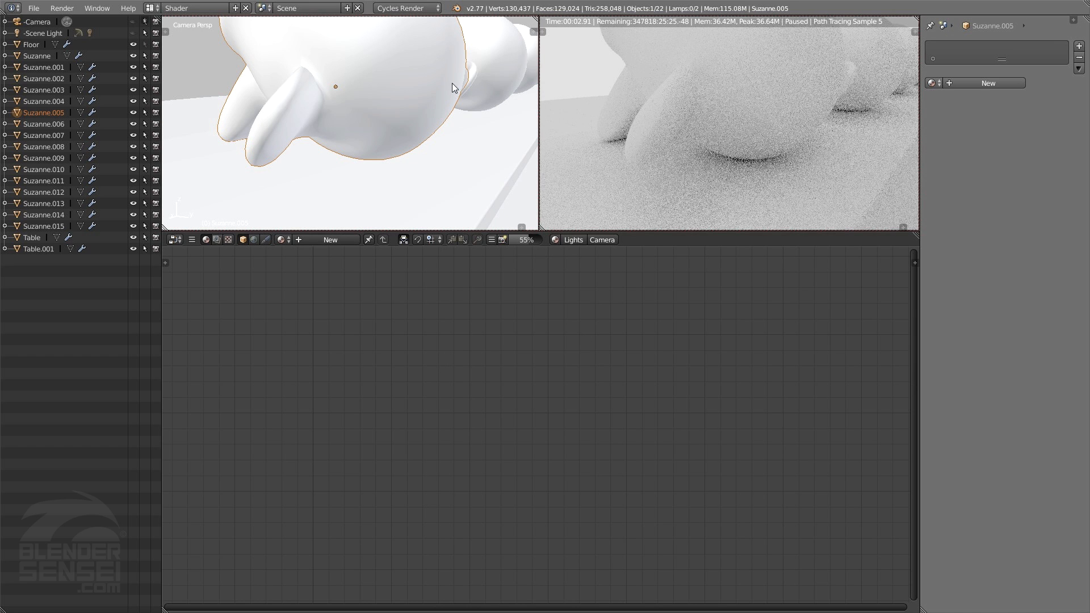
# Reframe Suzanne.005 from above with the monkey rows behind it, and refresh the rendered preview for this angle
pyautogui.moveTo(369, 134); pyautogui.dragTo(425, 104, button='middle')
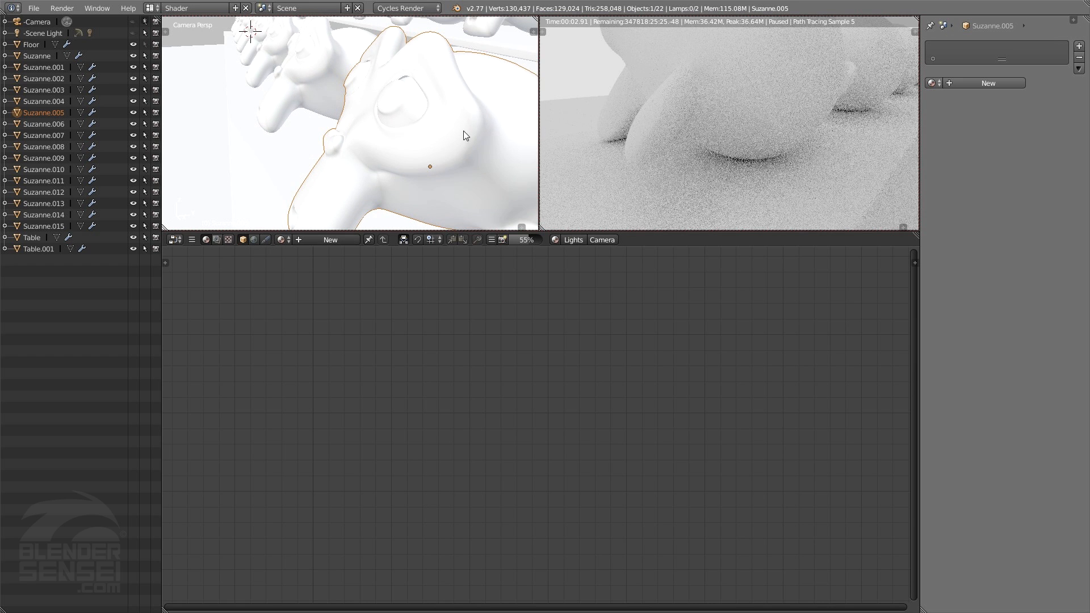
pyautogui.scroll(-6, 464, 117)
pyautogui.scroll(4, 370, 132)
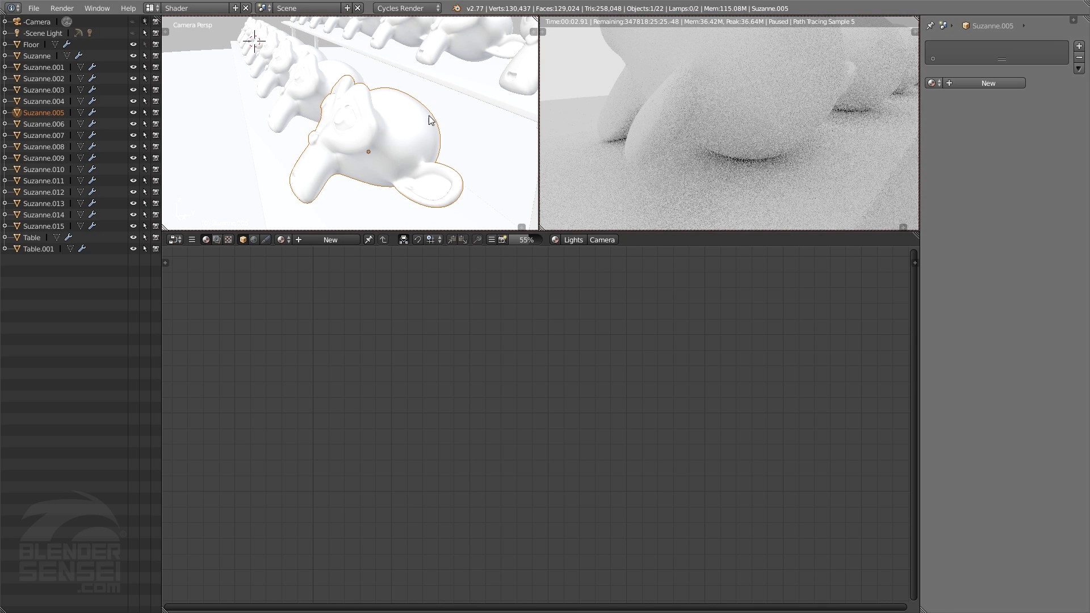
pyautogui.click(503, 240)
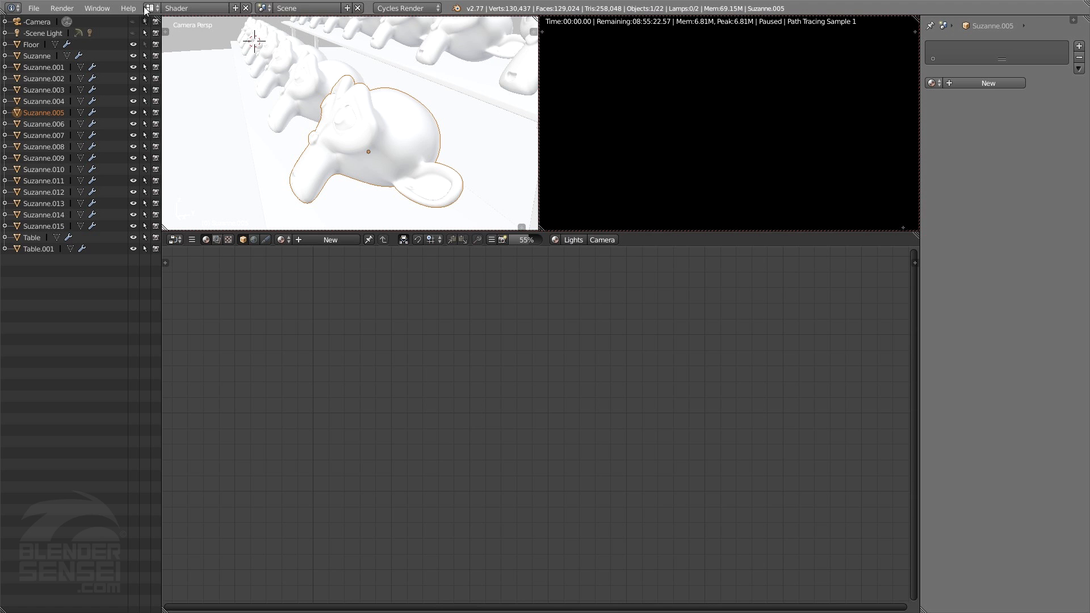
# Switch to the Blender screen layout and change its main 3D view to the Node Editor
pyautogui.click(149, 8)
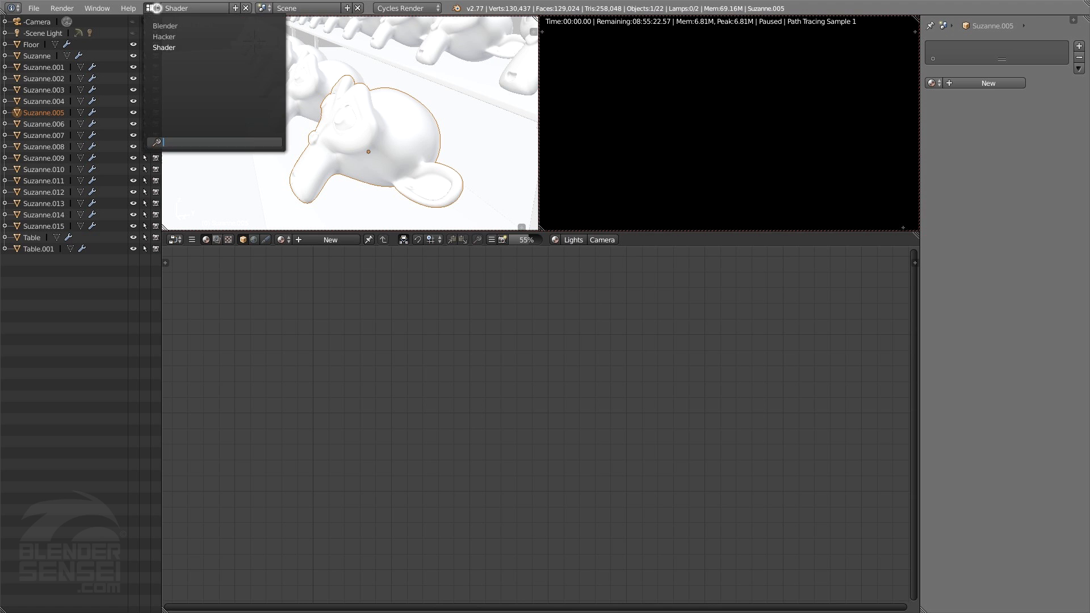
pyautogui.click(162, 29)
pyautogui.click(181, 491)
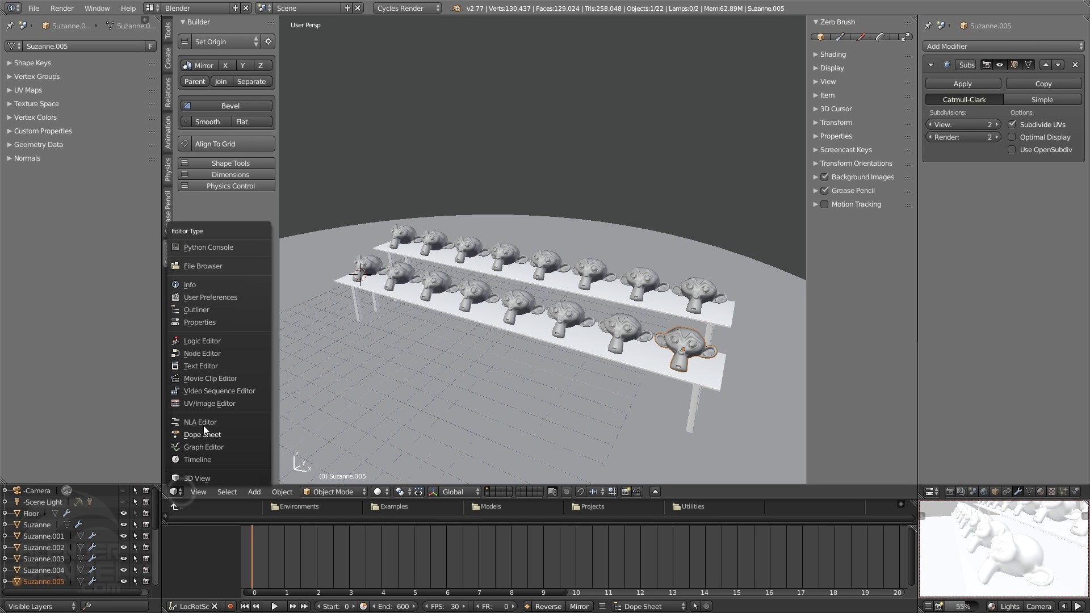
pyautogui.click(209, 353)
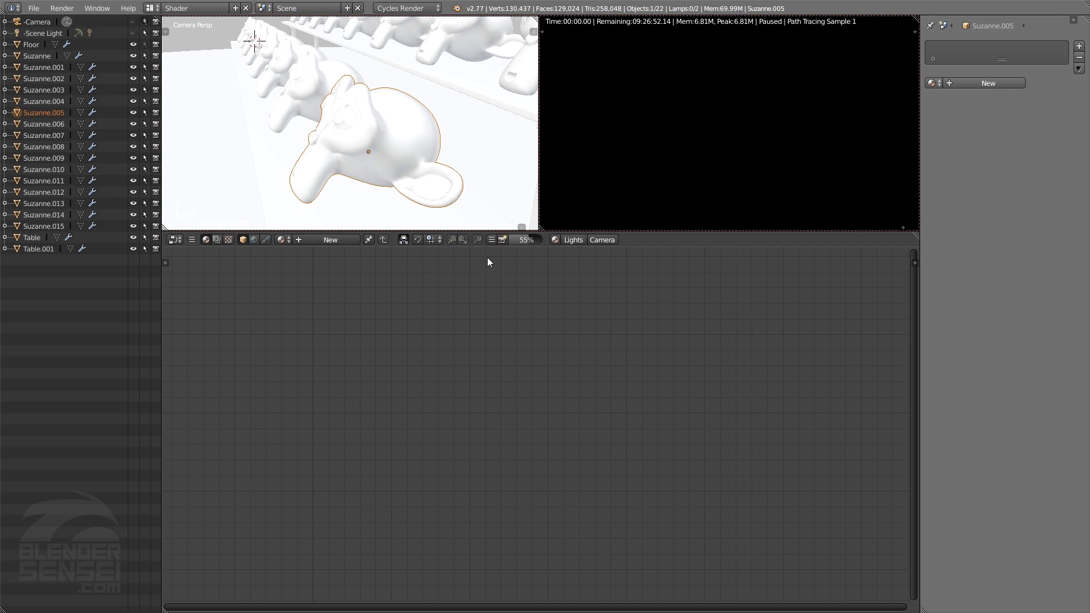
# Run the Shader layout's rendered preview briefly, pause it, and look through the lighting and camera options
pyautogui.click(554, 241)
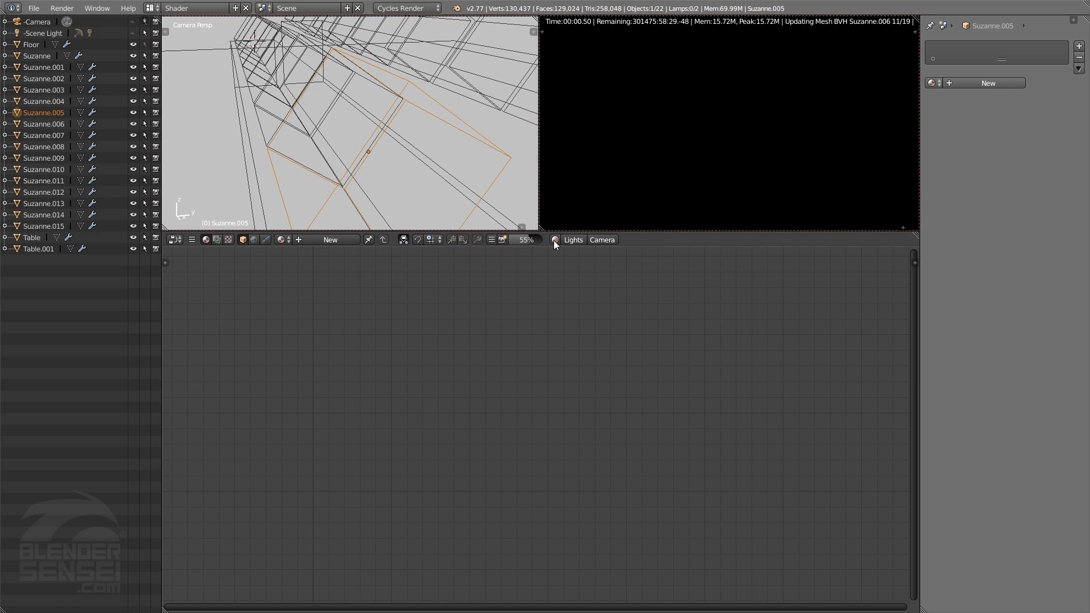
pyautogui.click(554, 240)
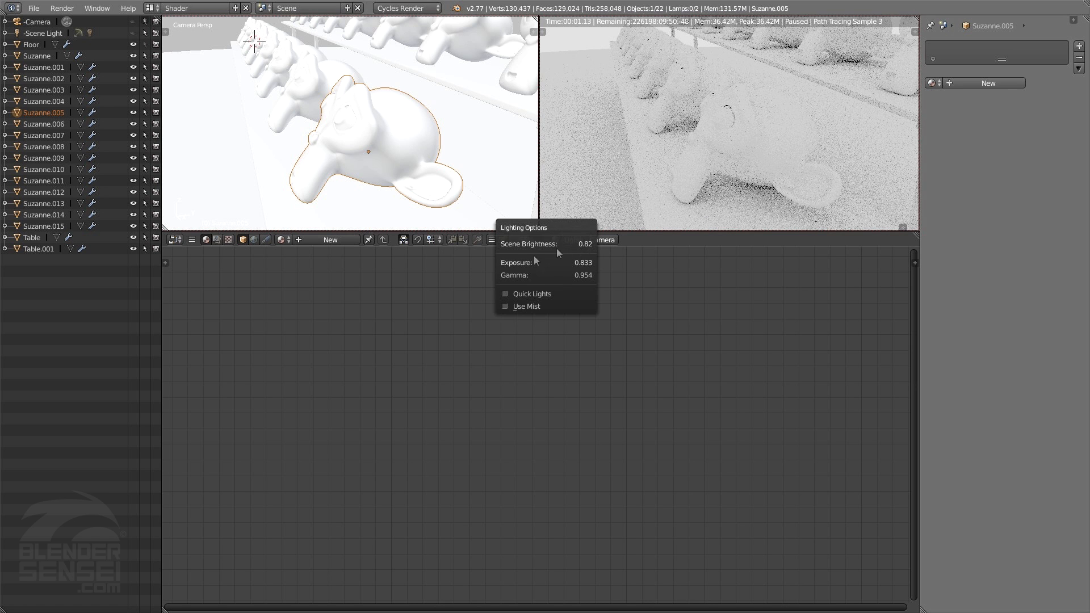
pyautogui.click(613, 240)
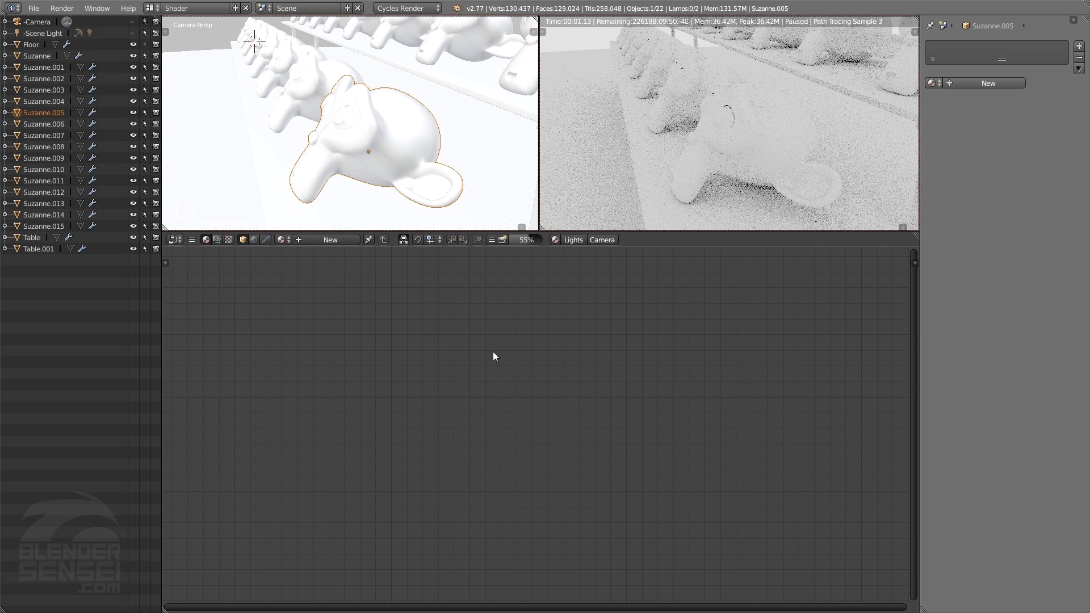
pyautogui.click(503, 242)
pyautogui.click(151, 8)
pyautogui.click(177, 239)
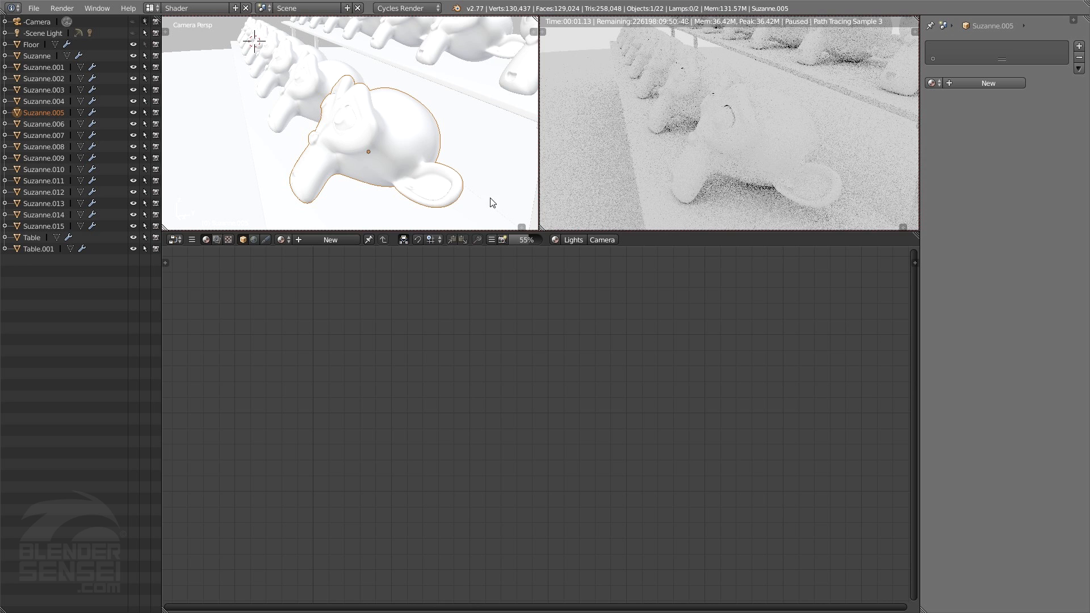
# Switch to the Hacker screen layout and toggle its console option on and off again
pyautogui.click(151, 8)
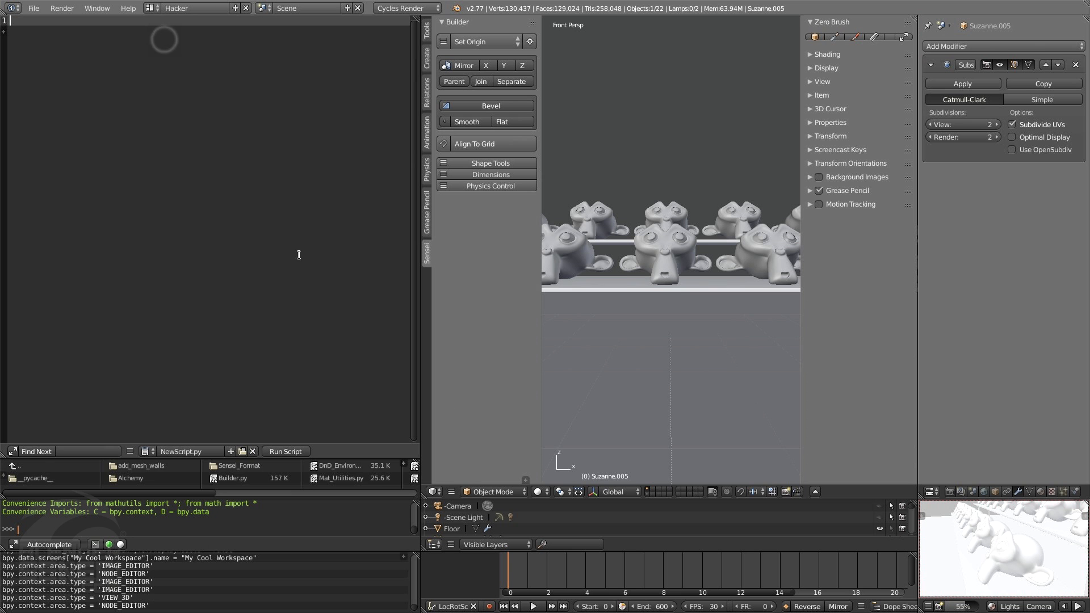
pyautogui.click(164, 45)
pyautogui.click(118, 544)
pyautogui.click(118, 543)
# Return to the Blender screen layout and change its main editor back to the 3D View
pyautogui.click(160, 9)
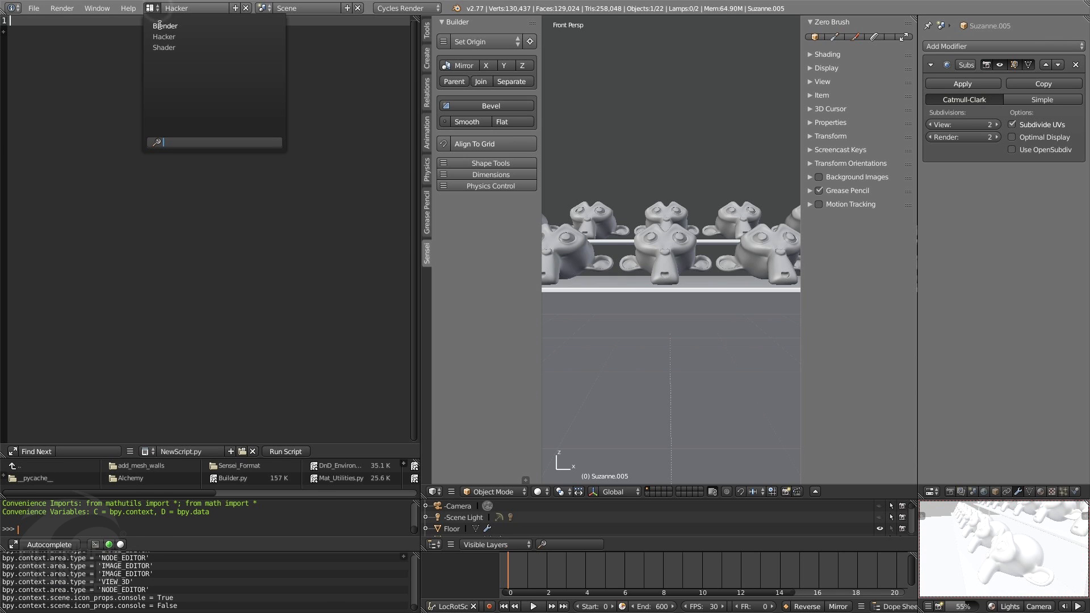
pyautogui.click(164, 25)
pyautogui.click(176, 492)
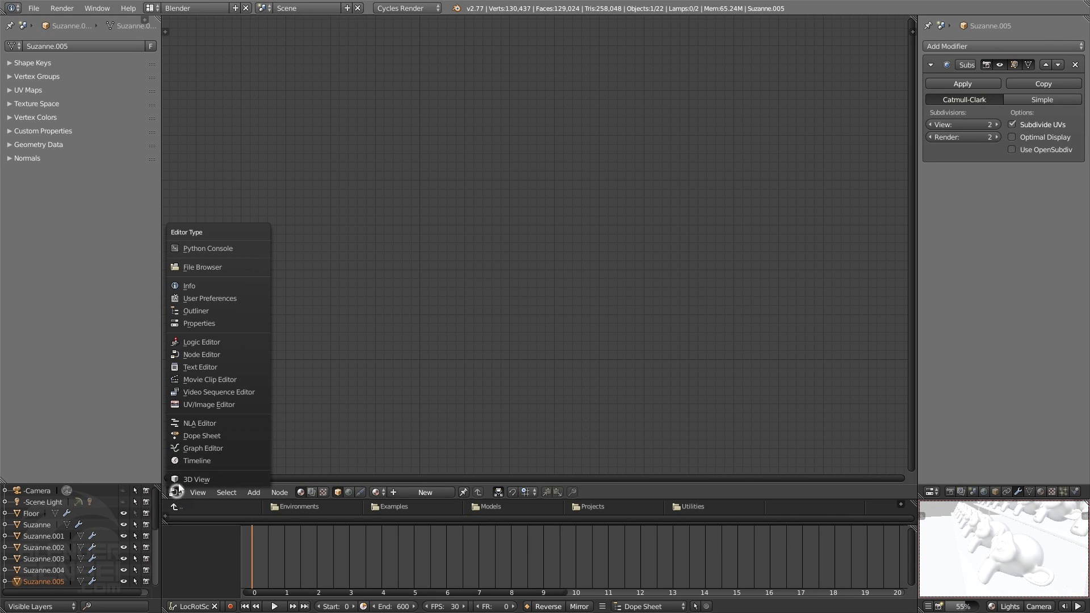
pyautogui.click(183, 478)
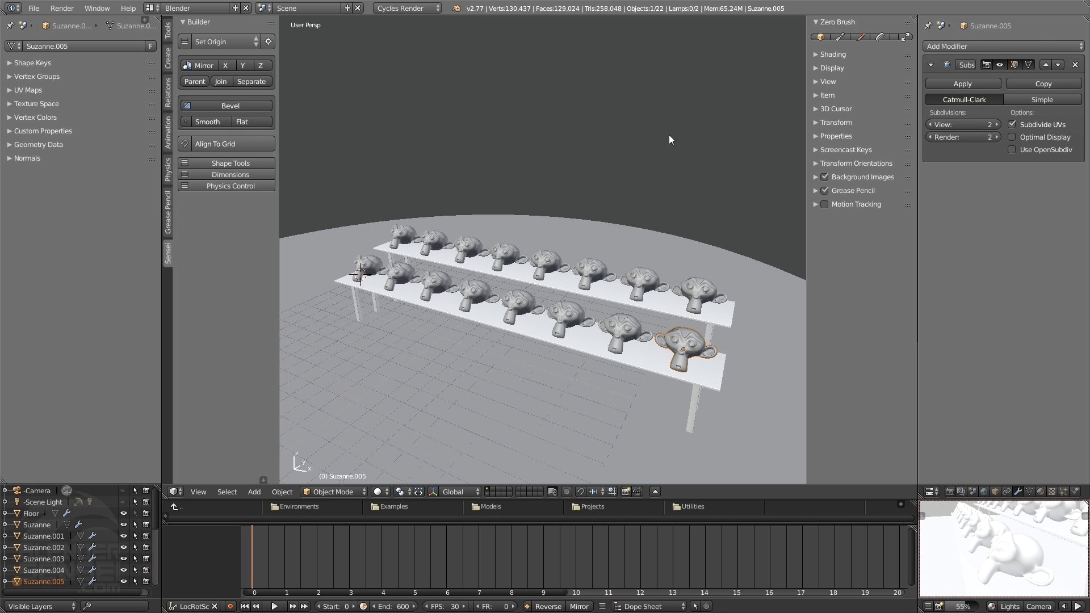
# Switch to the Shader screen layout and start the rendered preview with a wider framing around Suzanne.005
pyautogui.click(152, 8)
pyautogui.click(152, 8)
pyautogui.click(150, 8)
pyautogui.click(170, 46)
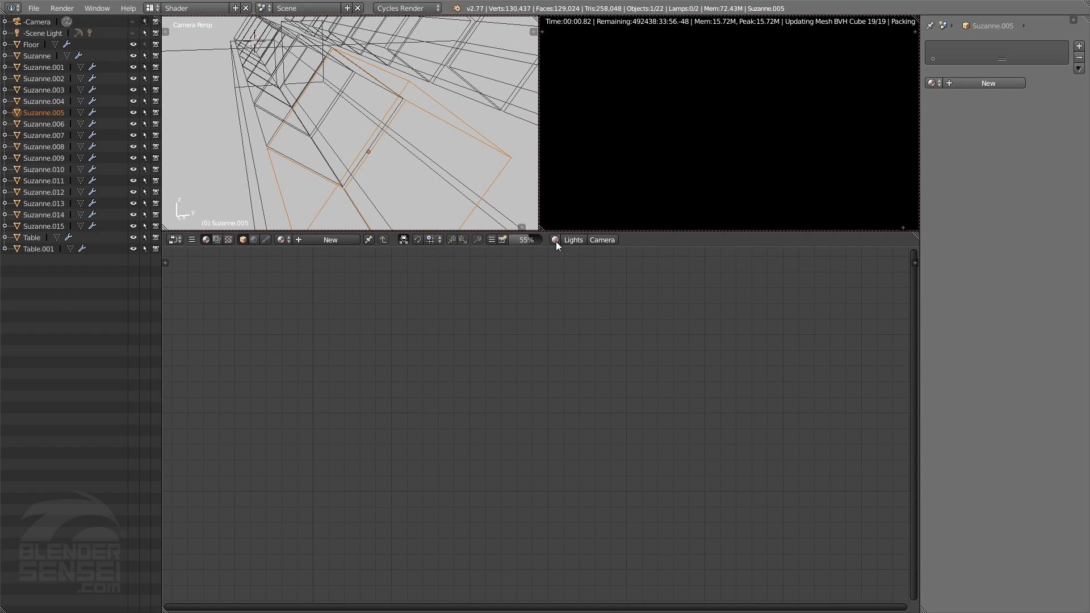
pyautogui.scroll(-2, 796, 120)
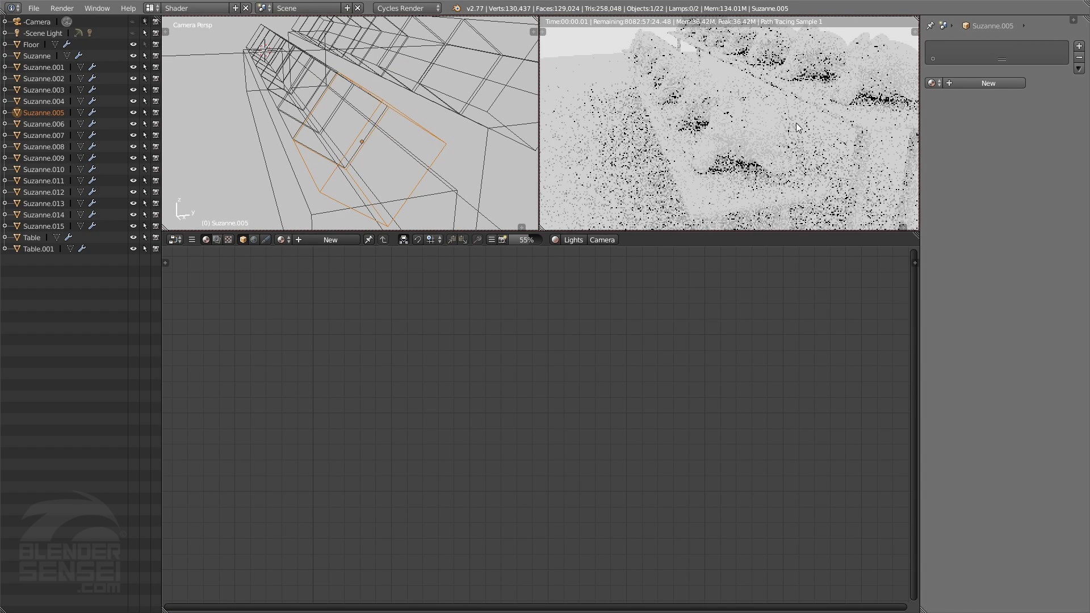